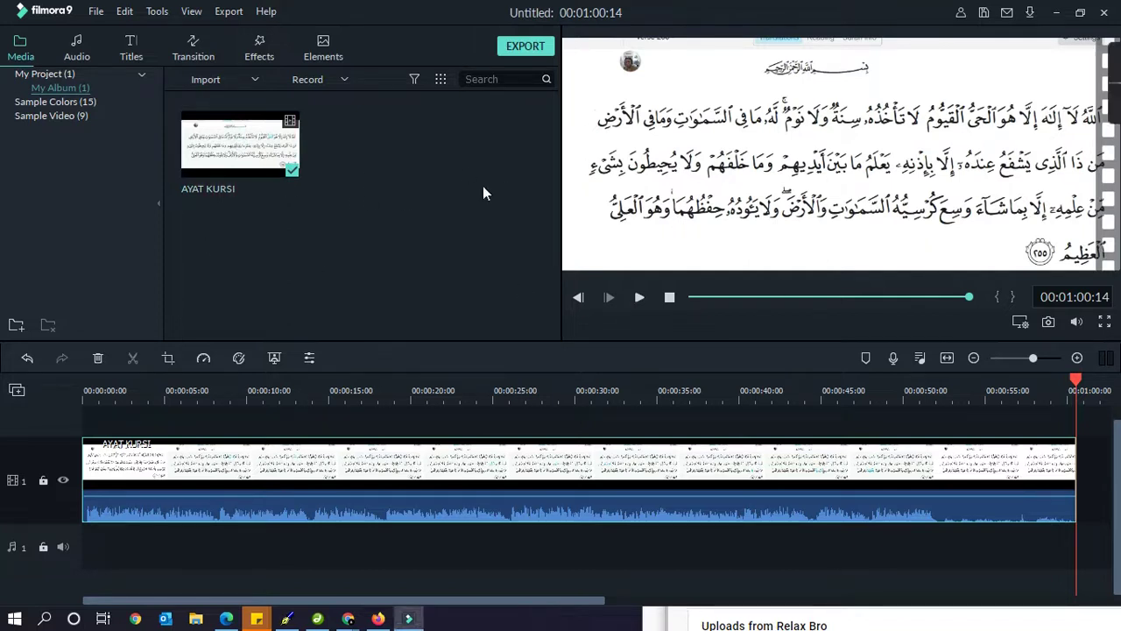
- Preview the opening seconds of the AYAT KURSI clip
click(639, 298)
click(640, 297)
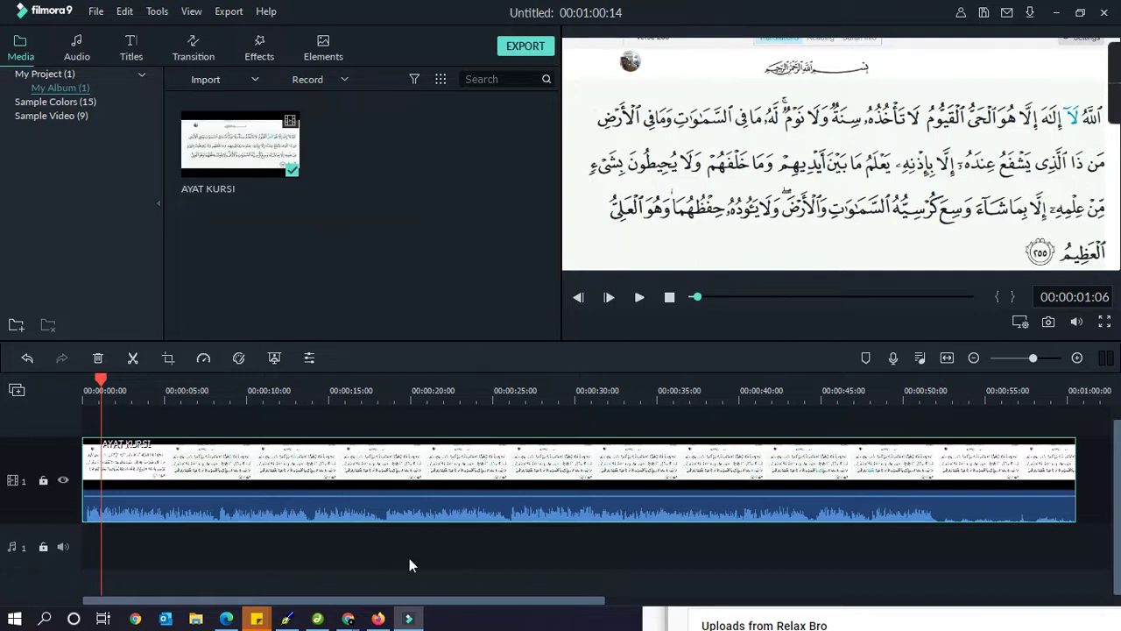
- Switch to Chrome to view the Pexels page for A Magnificent View Of The Waterfalls, and return to Filmora
mouse_move(355, 620)
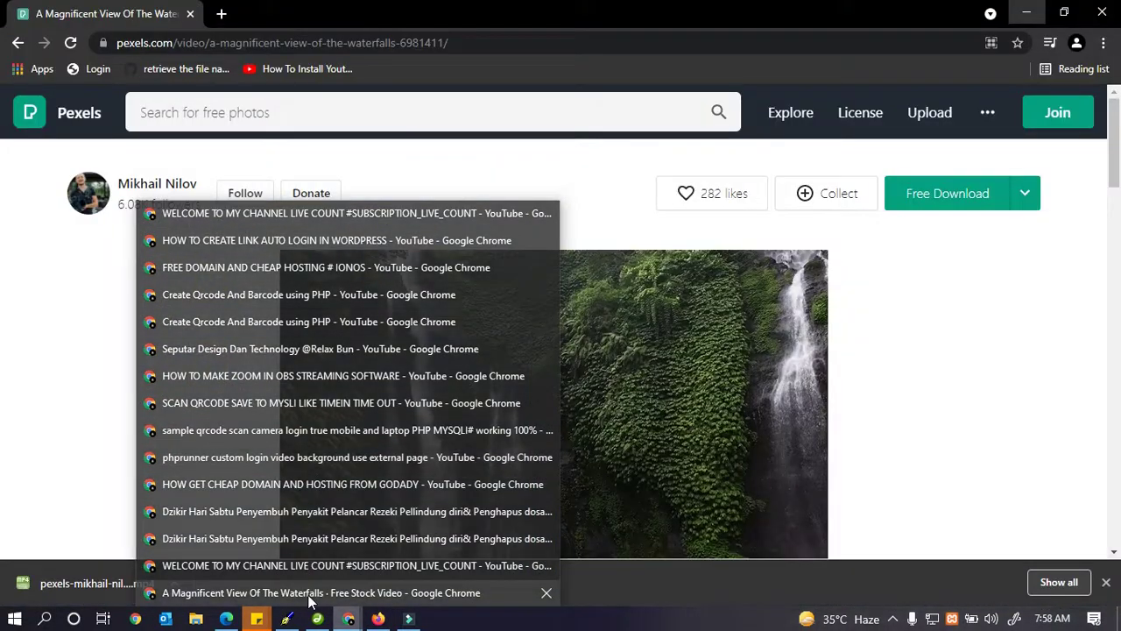
click(304, 593)
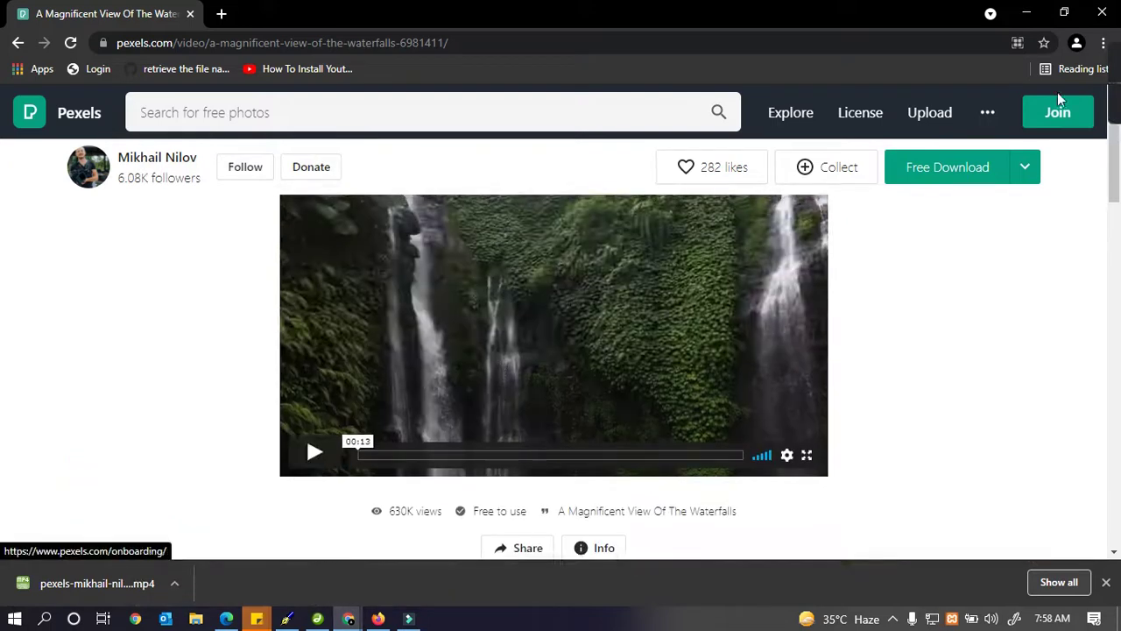
click(1027, 13)
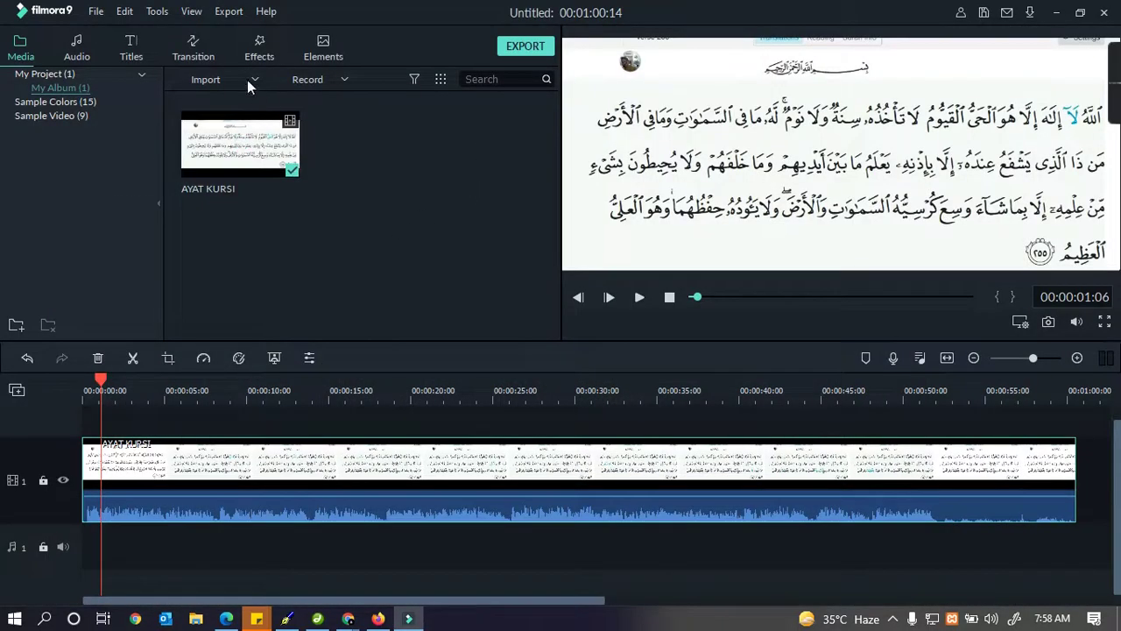
- Import today's downloaded Pexels waterfall video from the Downloads folder and place it at the timeline start above the AYAT KURSI clip
click(203, 81)
click(220, 96)
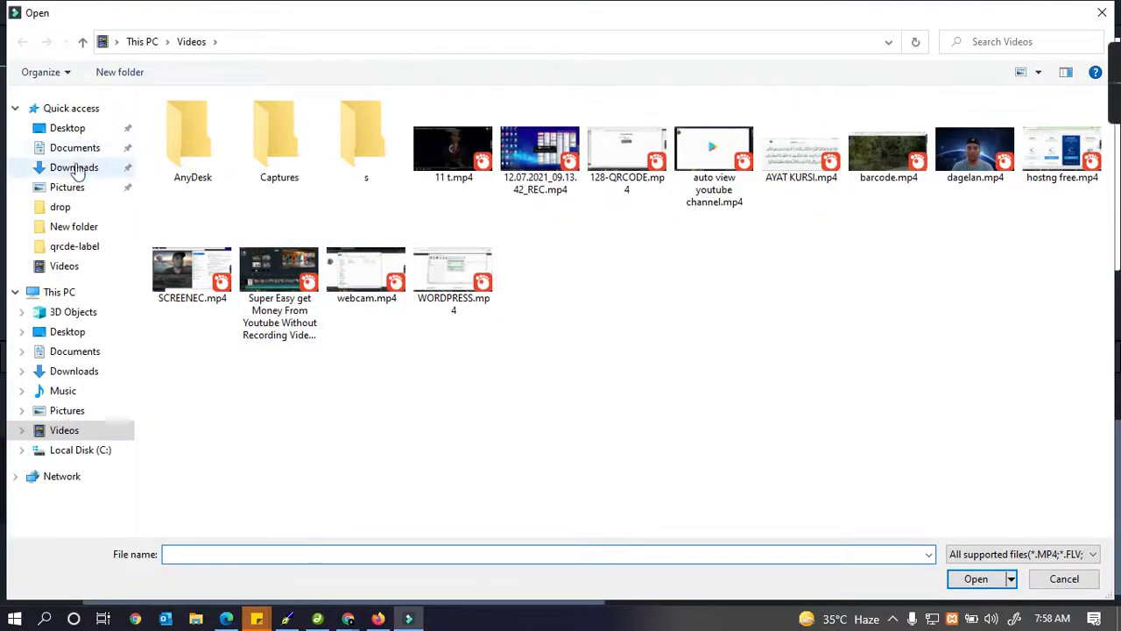
click(77, 167)
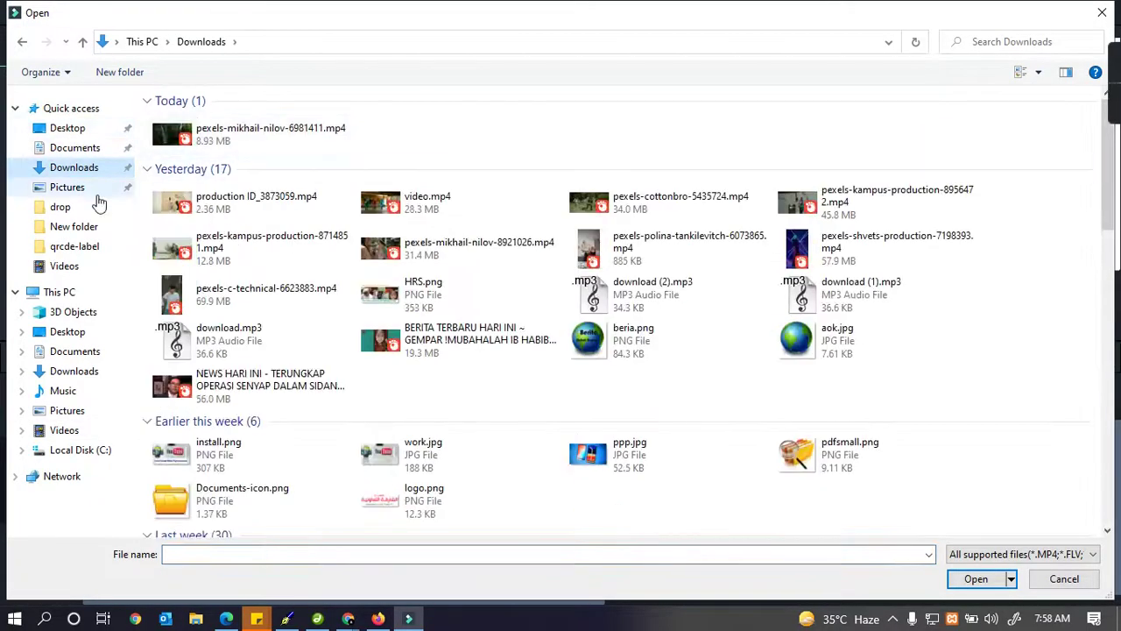
double_click(248, 133)
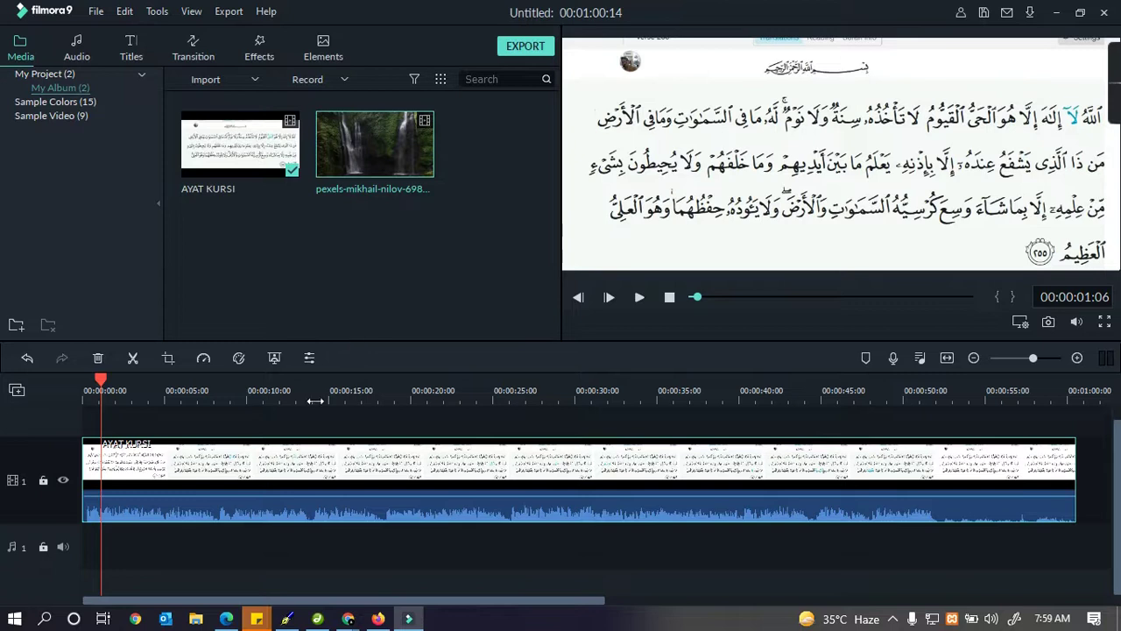
drag(388, 224, 64, 436)
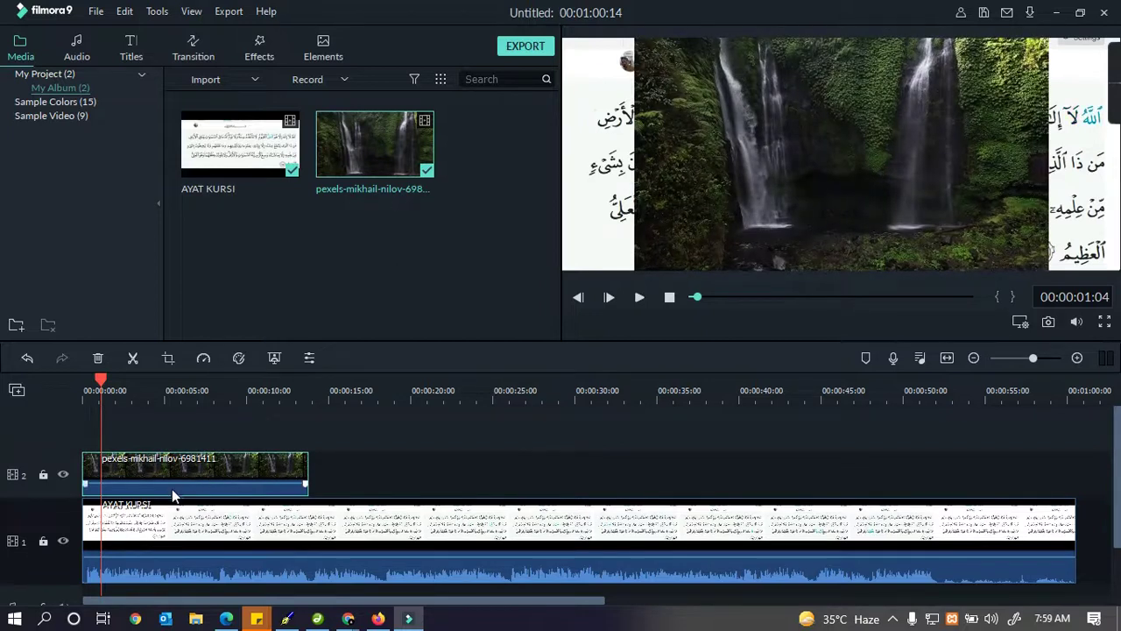
- Open the waterfall clip's properties and play the timeline to check how the two clips overlap
double_click(129, 469)
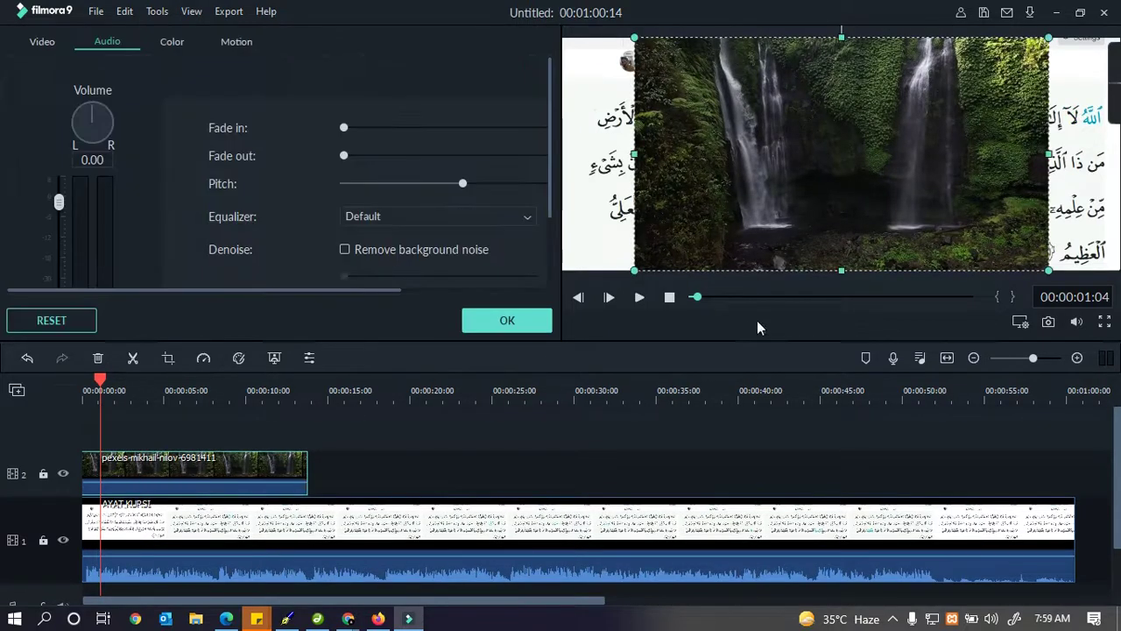
click(639, 298)
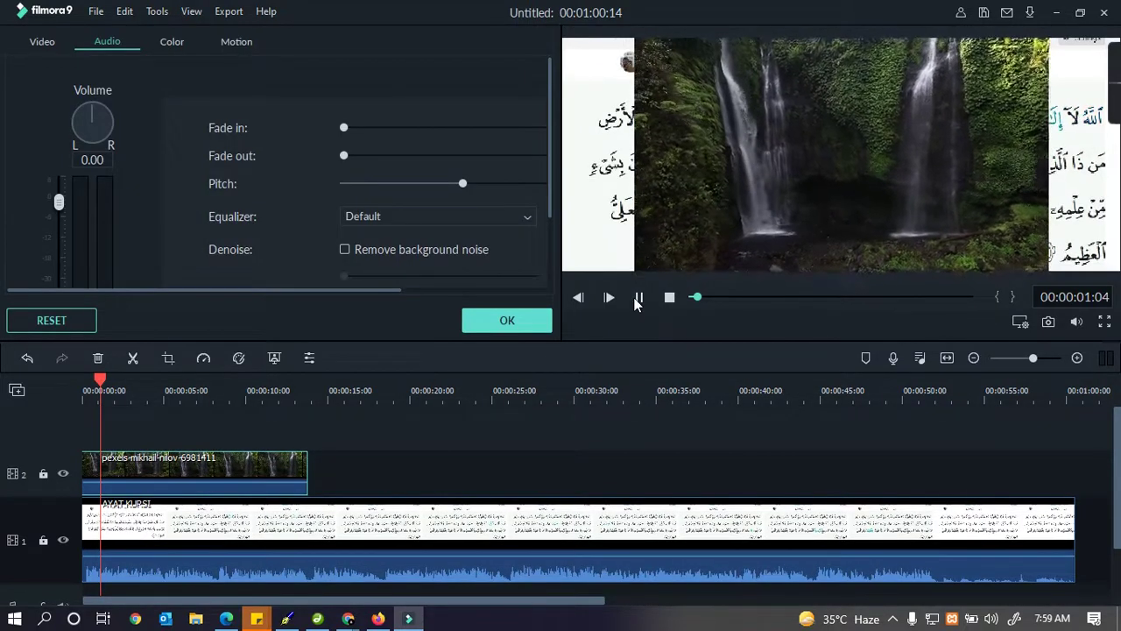
click(257, 561)
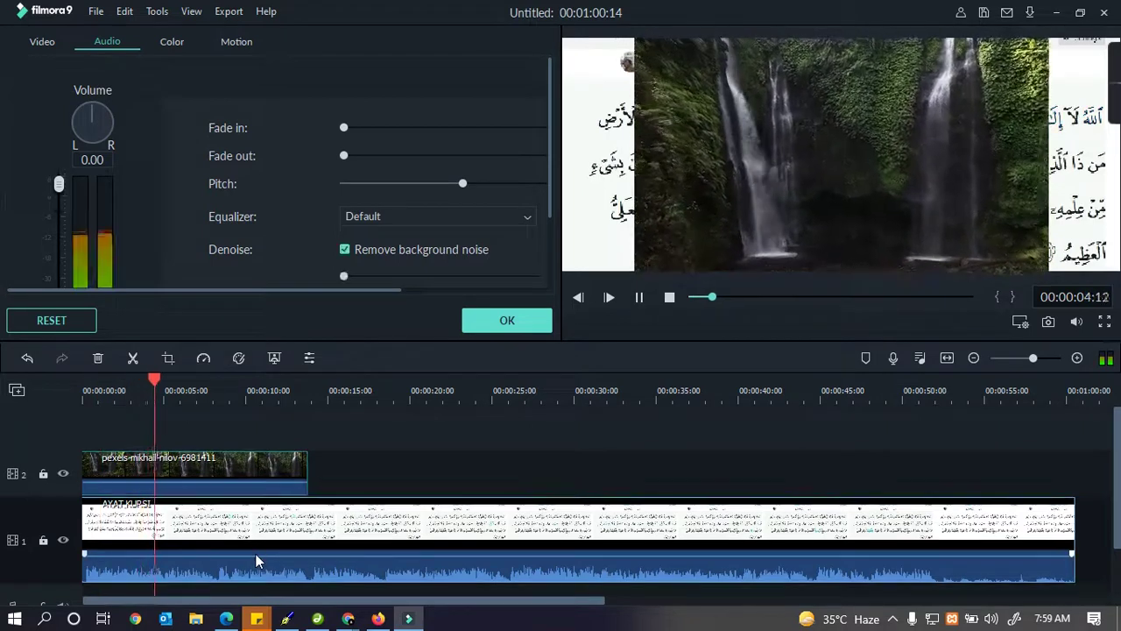
click(639, 298)
- Detach the waterfall clip's audio and delete it from the audio track
click(196, 462)
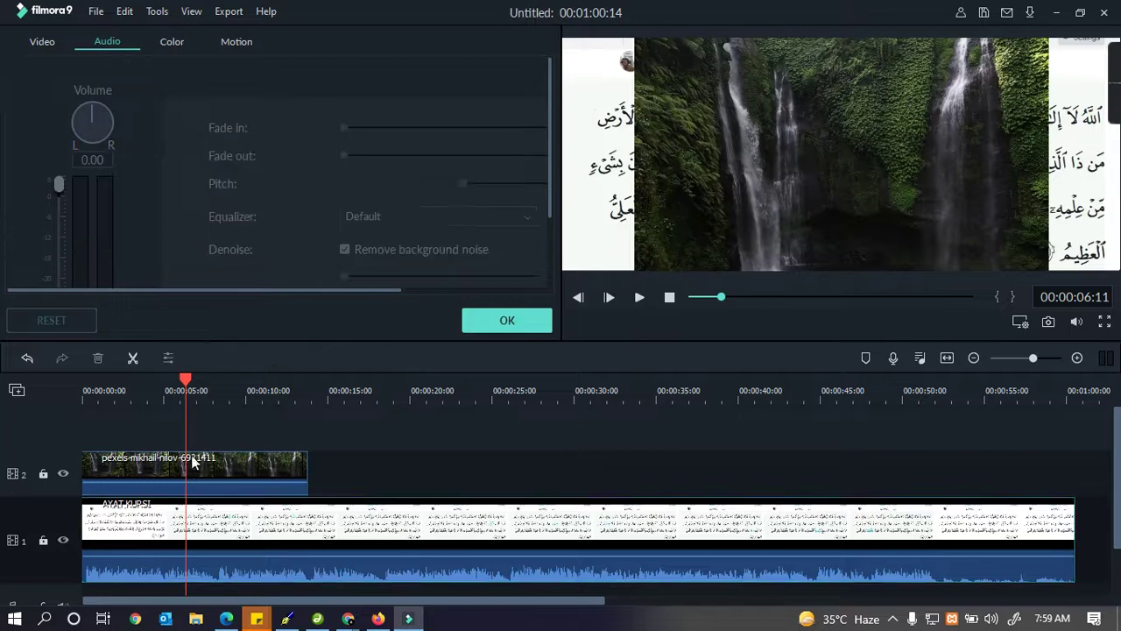
right_click(168, 469)
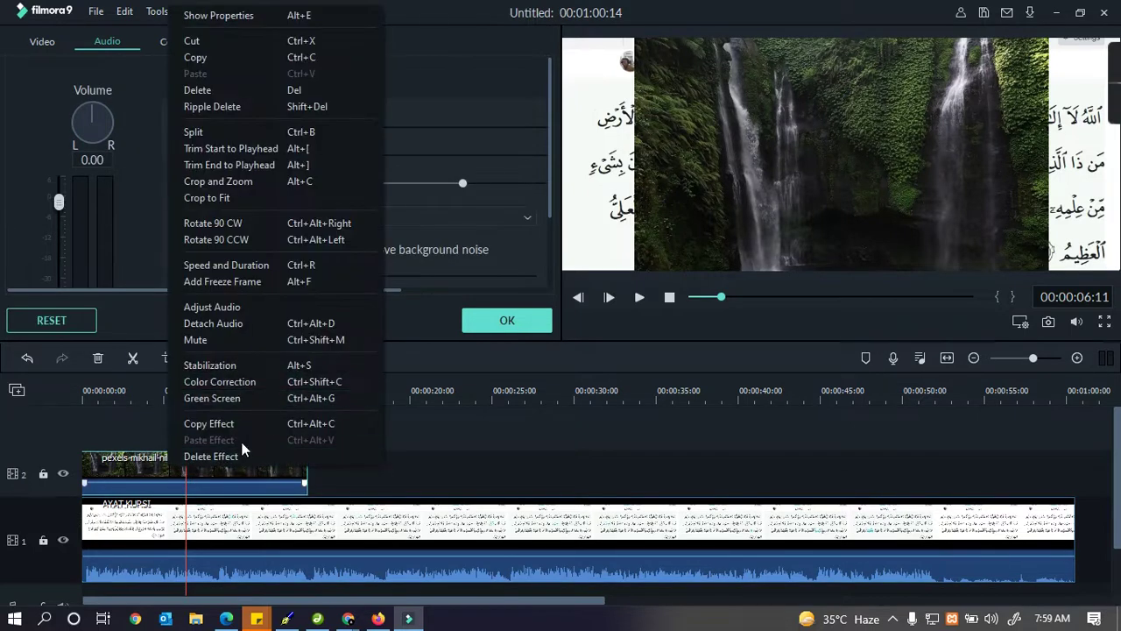
click(231, 323)
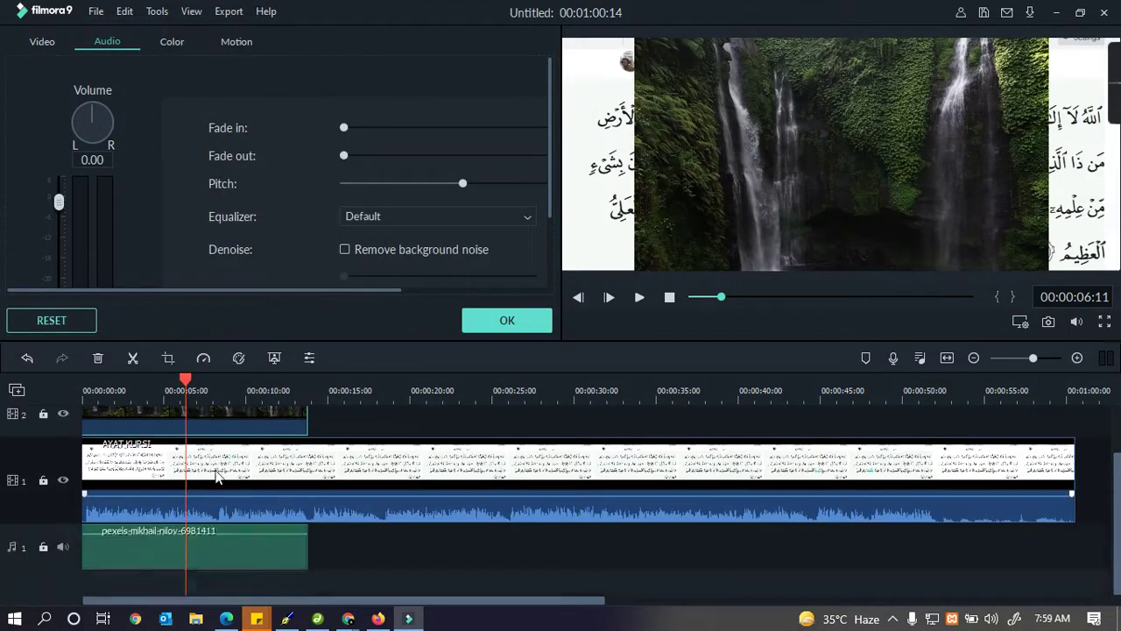
click(206, 552)
key(Delete)
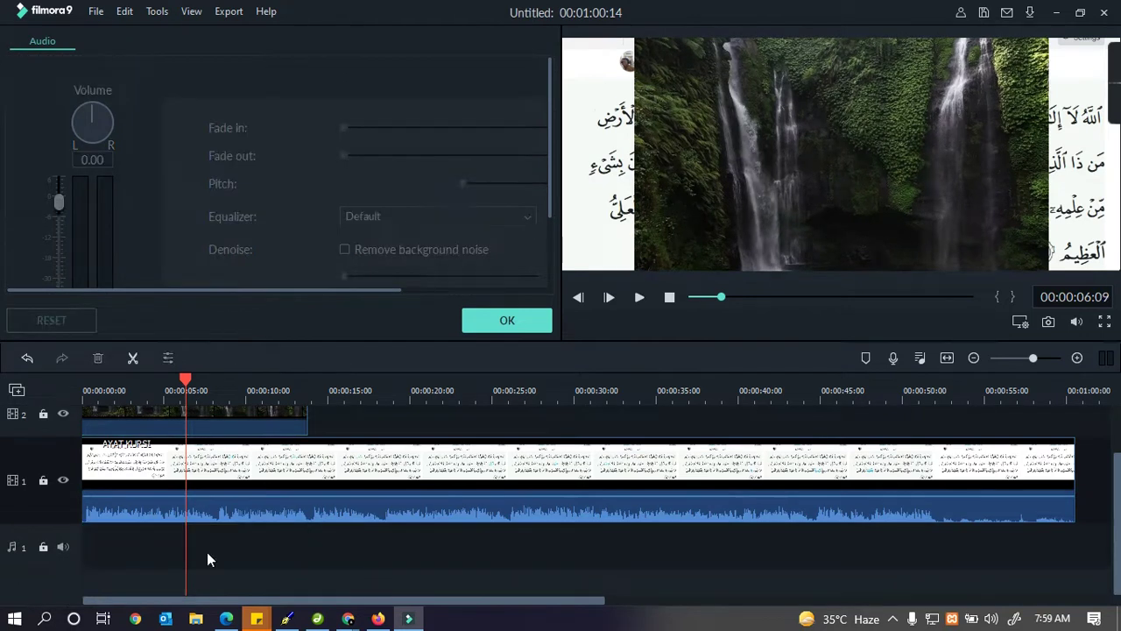
- Shift the waterfall footage towards the left edge of the video frame
scroll(371, 540, up, 2)
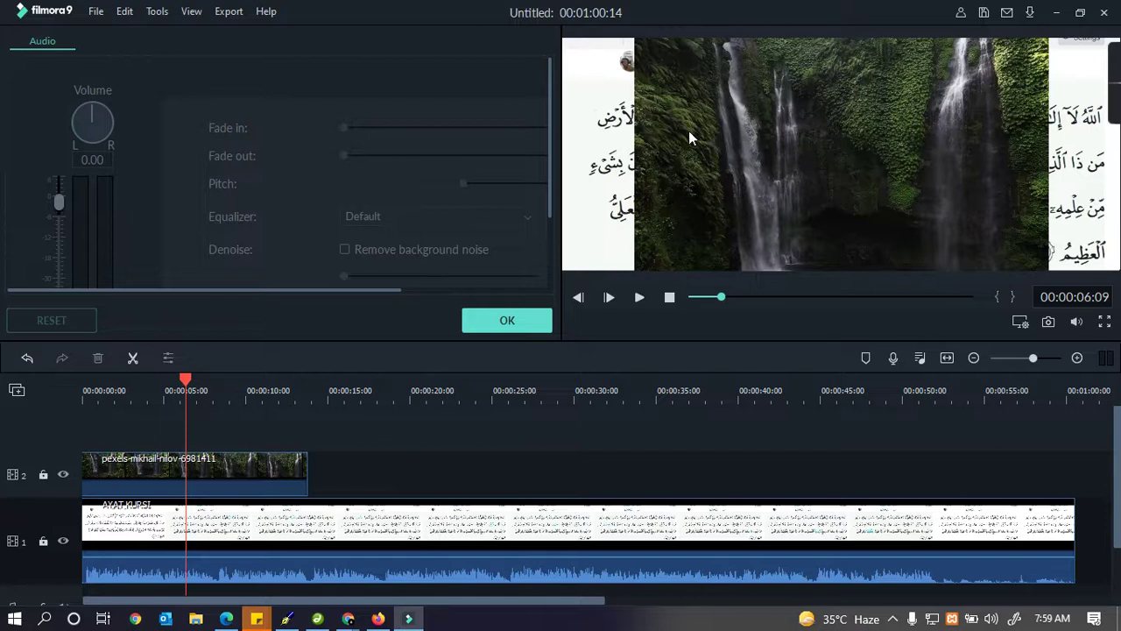
click(795, 130)
drag(829, 131, 751, 134)
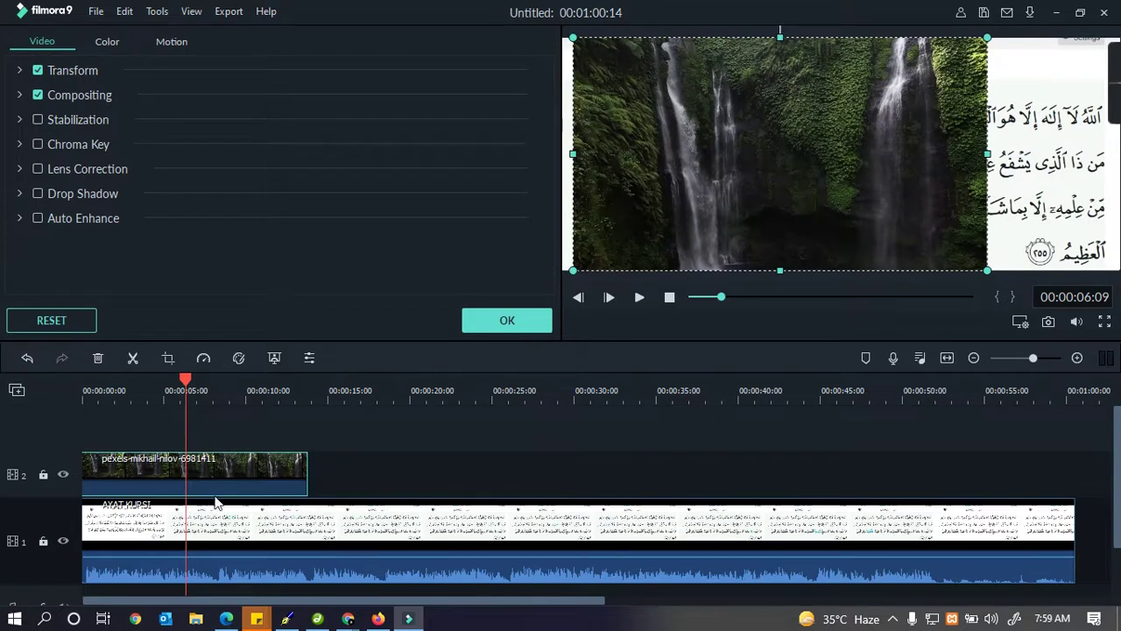
- Move the AYAT KURSI clip to video track 3, above the waterfall clip
drag(305, 576, 256, 440)
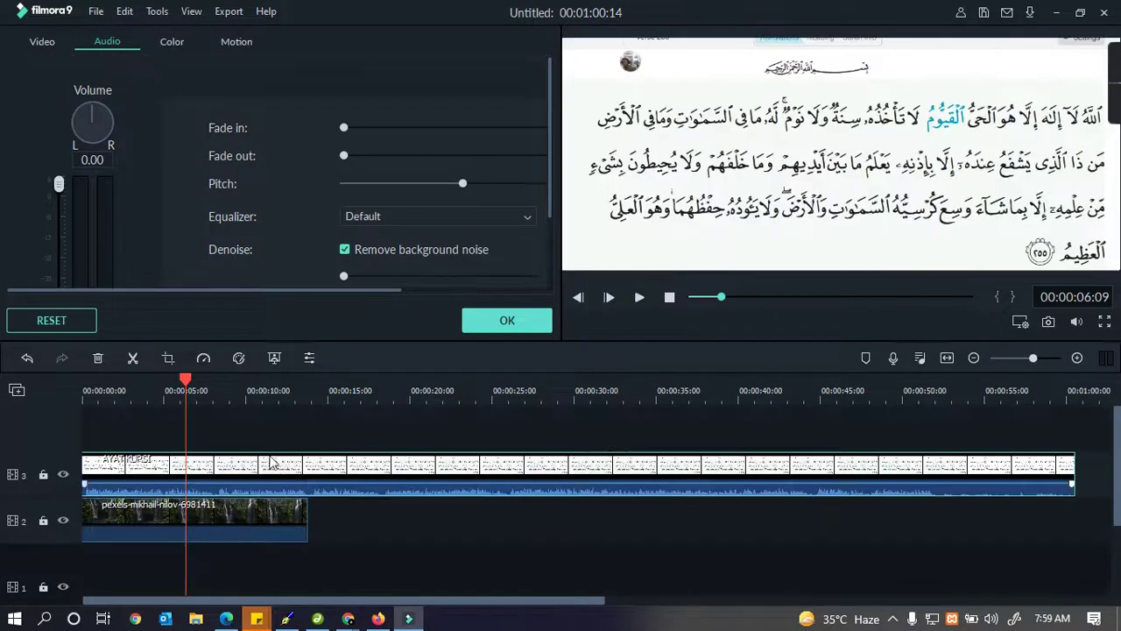
click(201, 524)
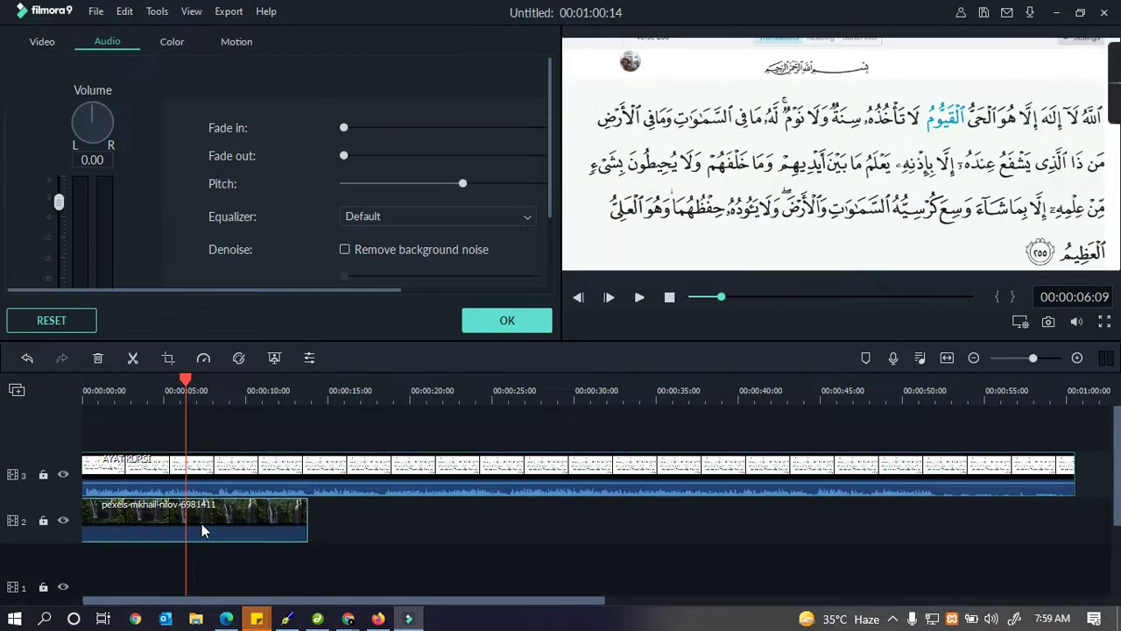
- Try to shrink the AYAT KURSI overlay towards the frame's lower-right corner, and undo the resize
click(804, 169)
drag(564, 37, 770, 125)
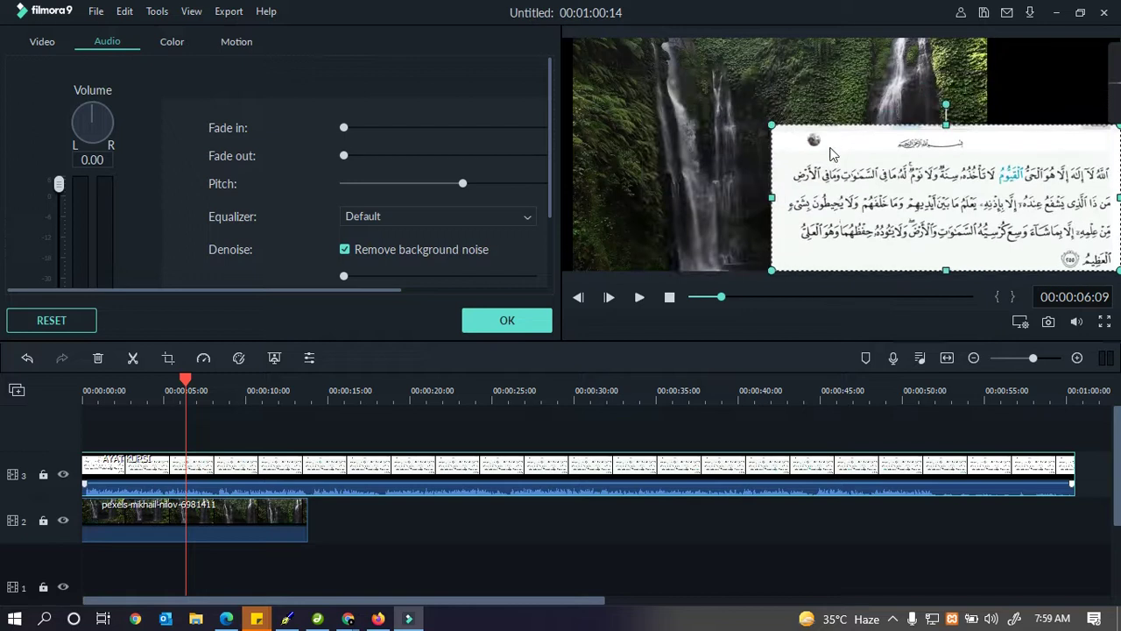
key(ctrl+z)
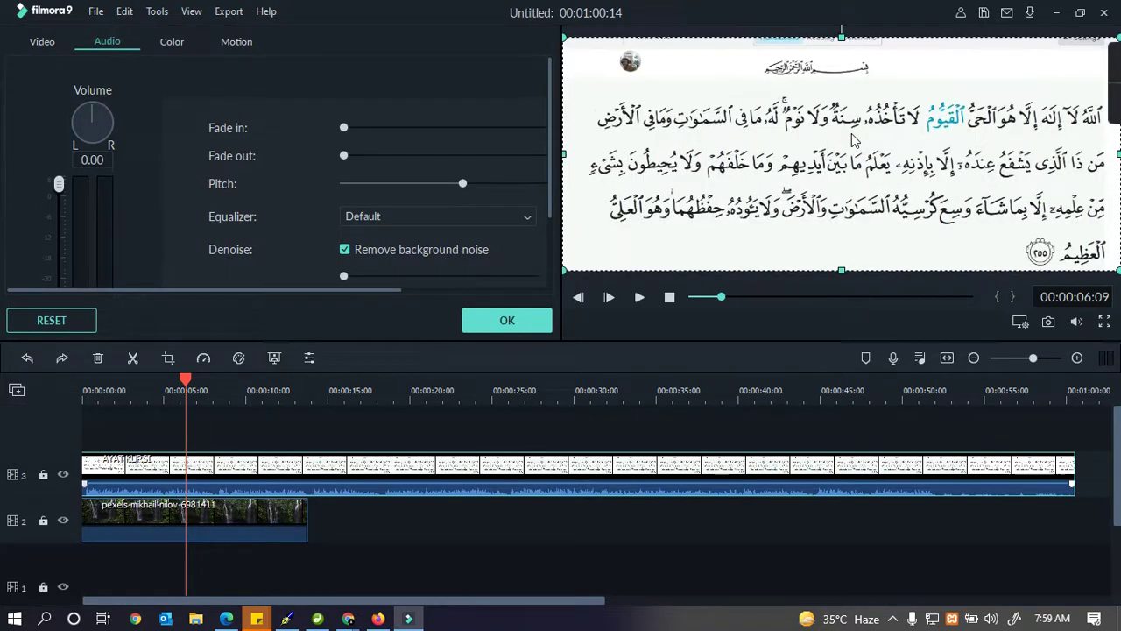
- Crop the AYAT KURSI clip to 1060 x 442 using the original ratio
click(167, 359)
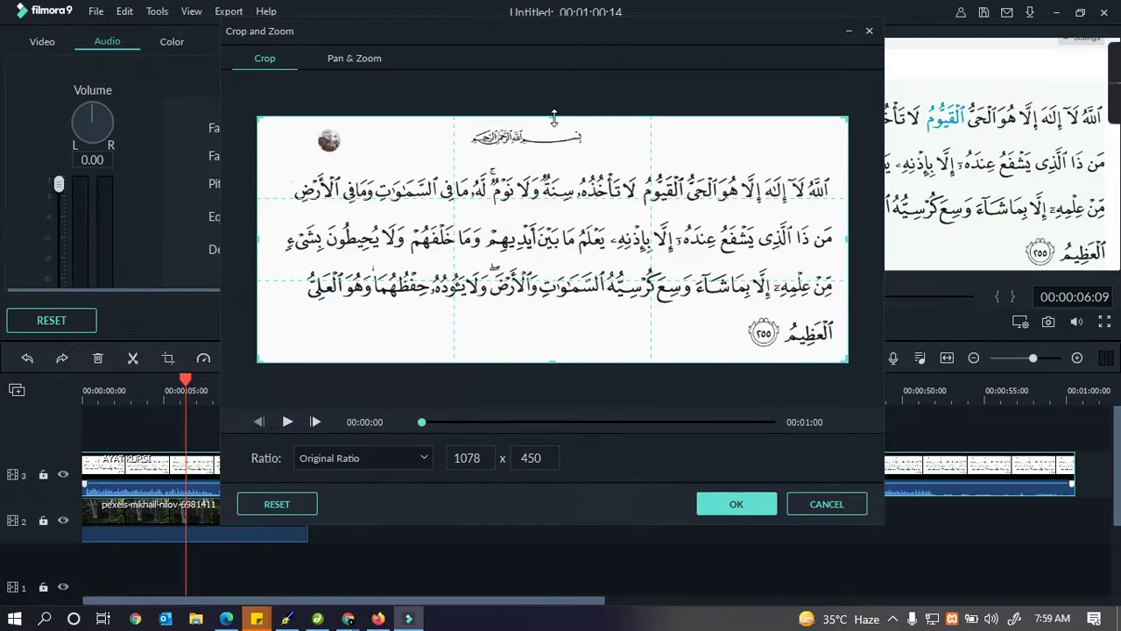
drag(553, 117, 553, 120)
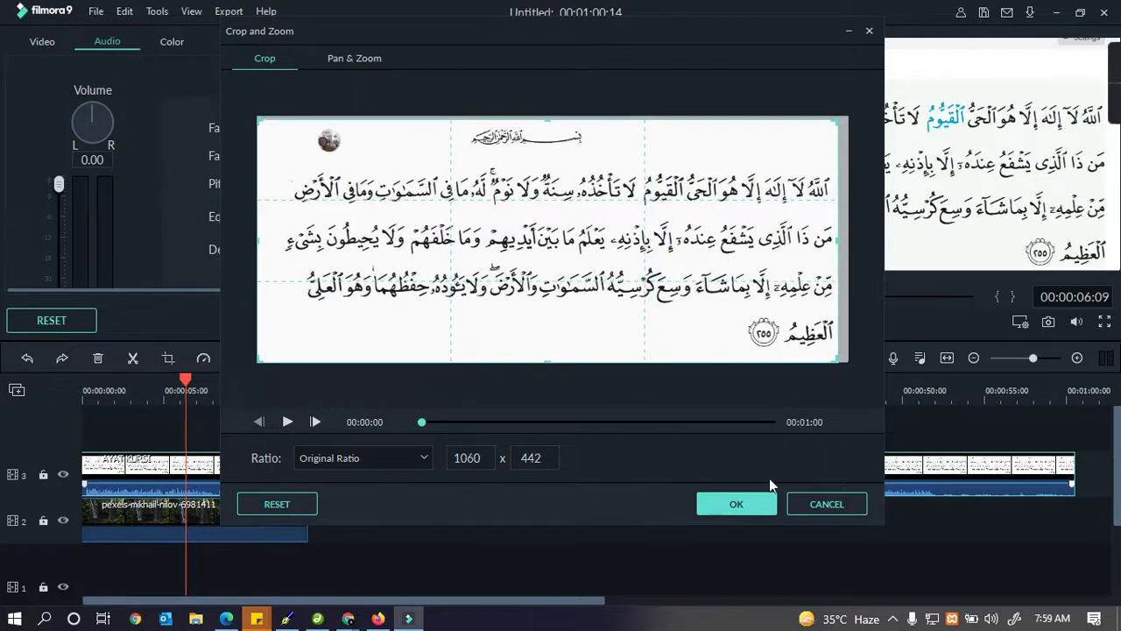
click(761, 504)
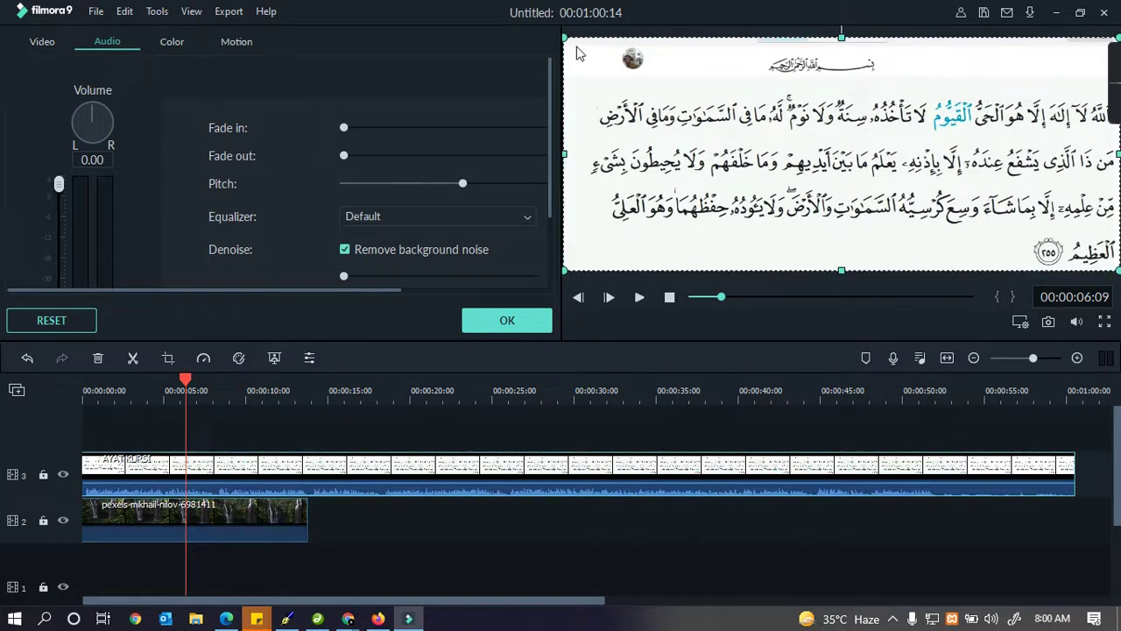
- Shrink the AYAT KURSI overlay to roughly two thirds of the frame width and move it over the waterfall footage
drag(565, 39, 726, 108)
drag(897, 154, 808, 152)
- Try to stretch the waterfall footage horizontally to the frame's full width, and undo the stretch
click(915, 61)
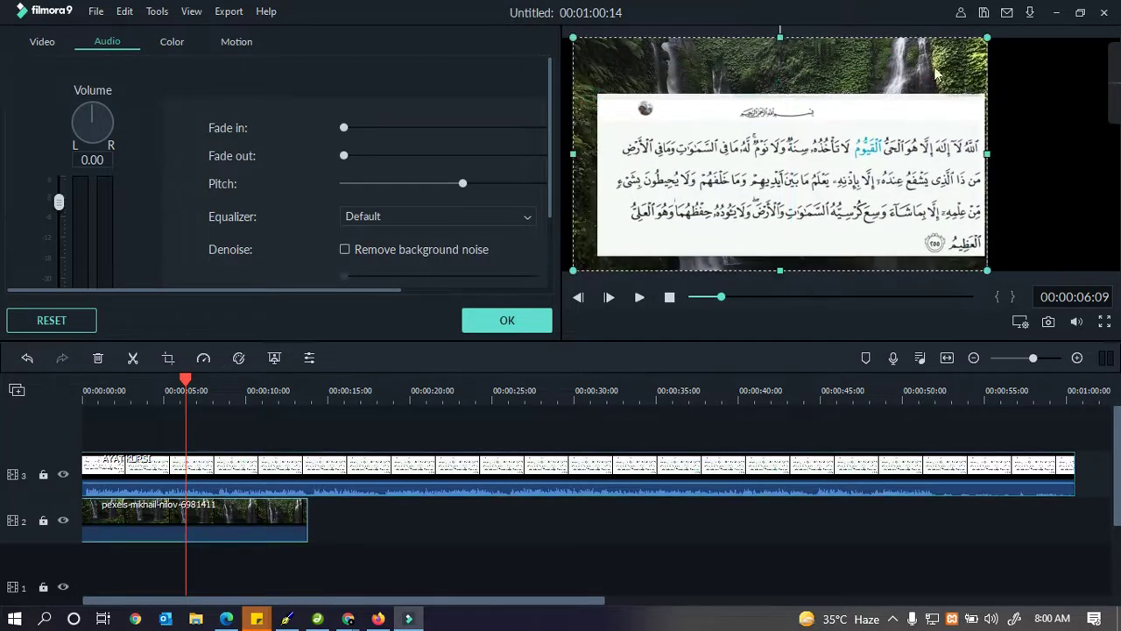
drag(987, 155, 1110, 154)
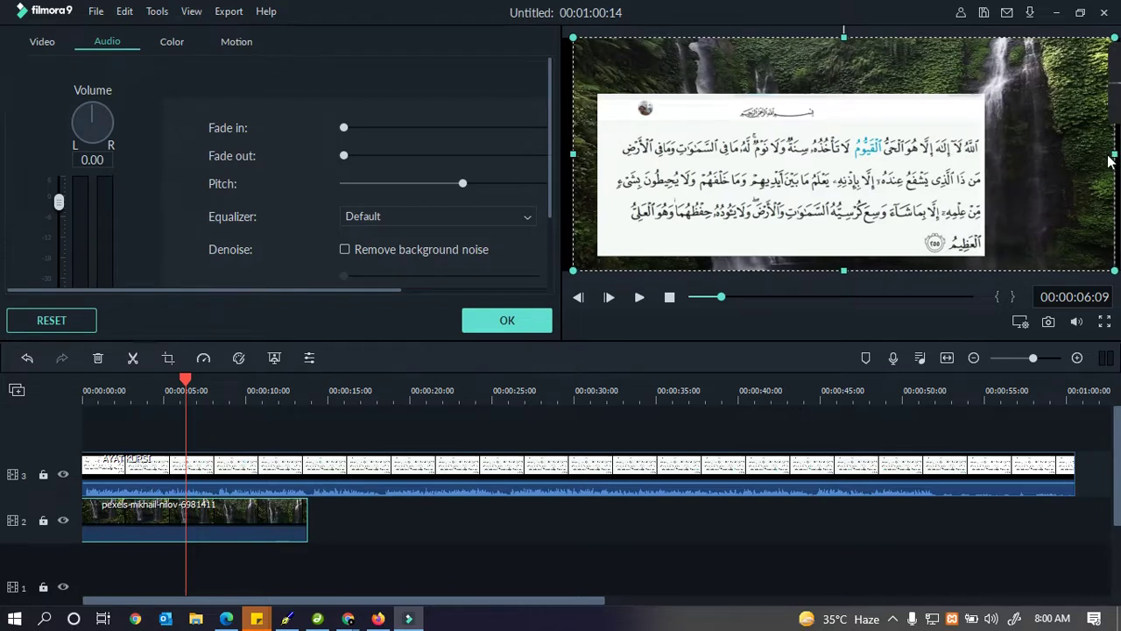
key(ctrl+z)
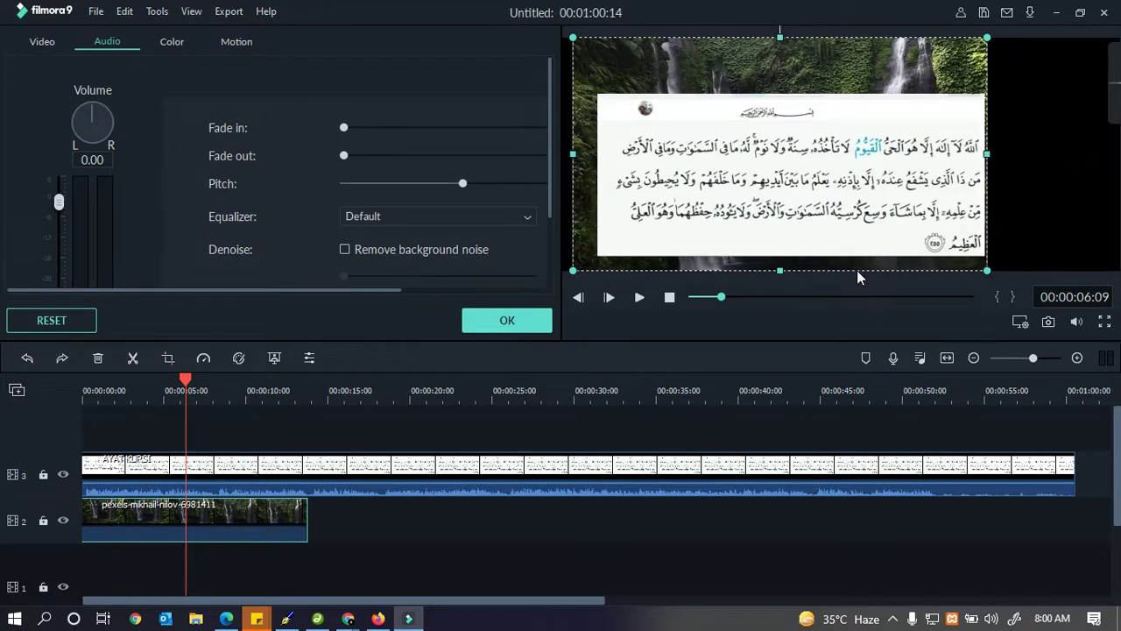
- Enlarge the waterfall footage proportionally to cover the frame width and reposition the AYAT KURSI overlay over its middle
drag(990, 272, 1108, 311)
drag(845, 175, 899, 158)
click(622, 92)
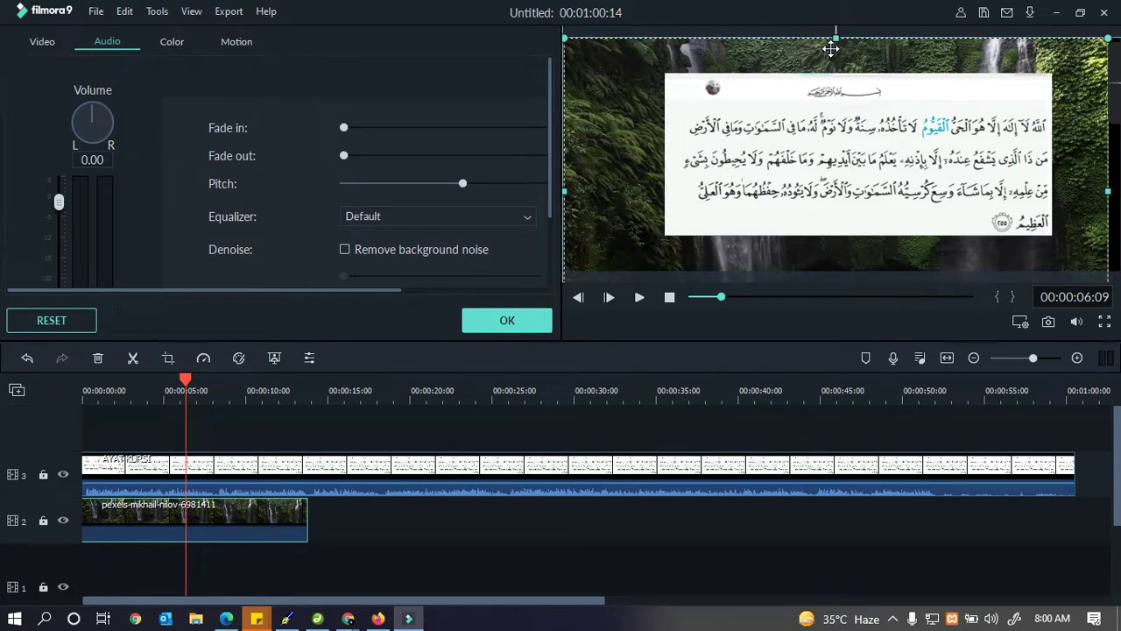
mouse_move(821, 156)
mouse_down()
mouse_move(820, 166)
mouse_move(815, 156)
mouse_up()
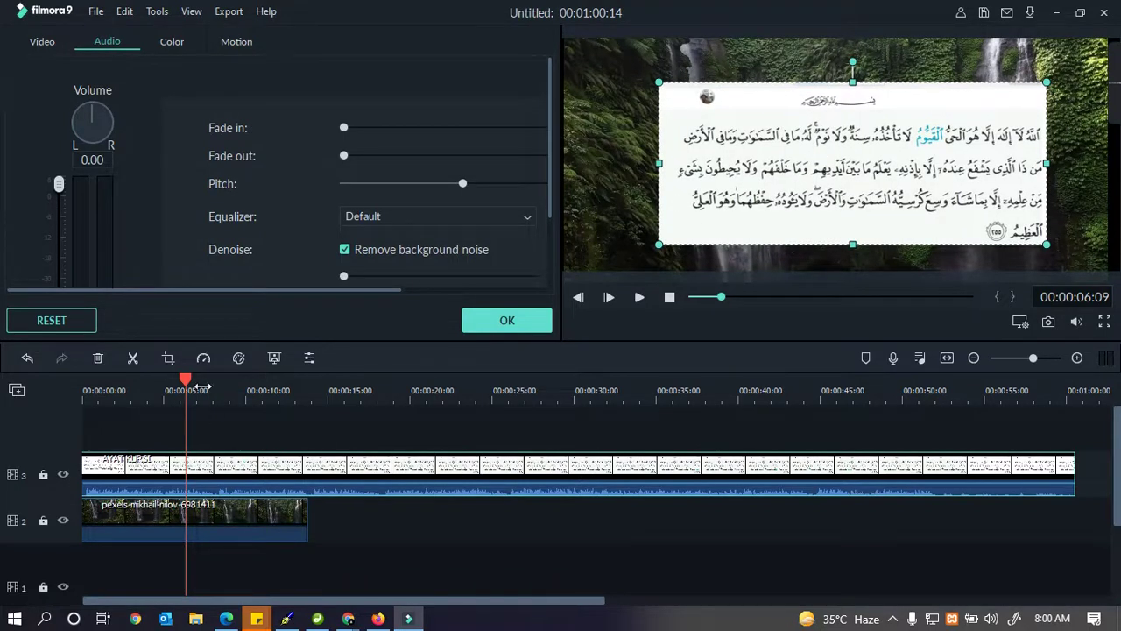
- Play the timeline from the beginning to check the verse overlay against the waterfall background
drag(185, 378, 86, 379)
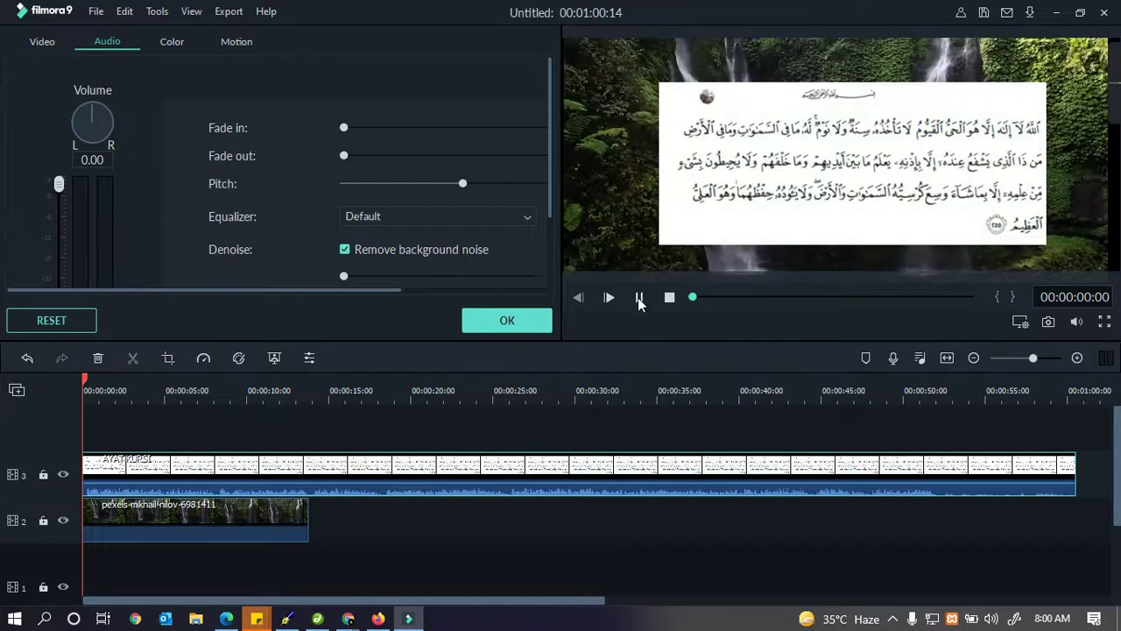
click(638, 297)
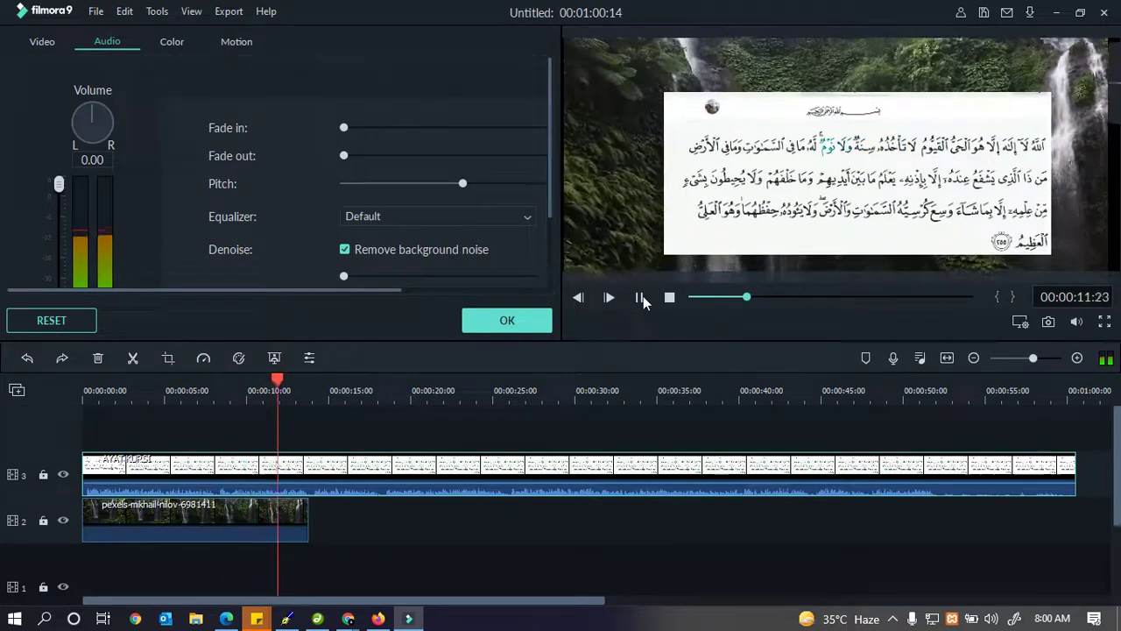
click(638, 297)
- Center the waterfall footage and the AYAT KURSI overlay in the video frame, and preview the result
click(649, 94)
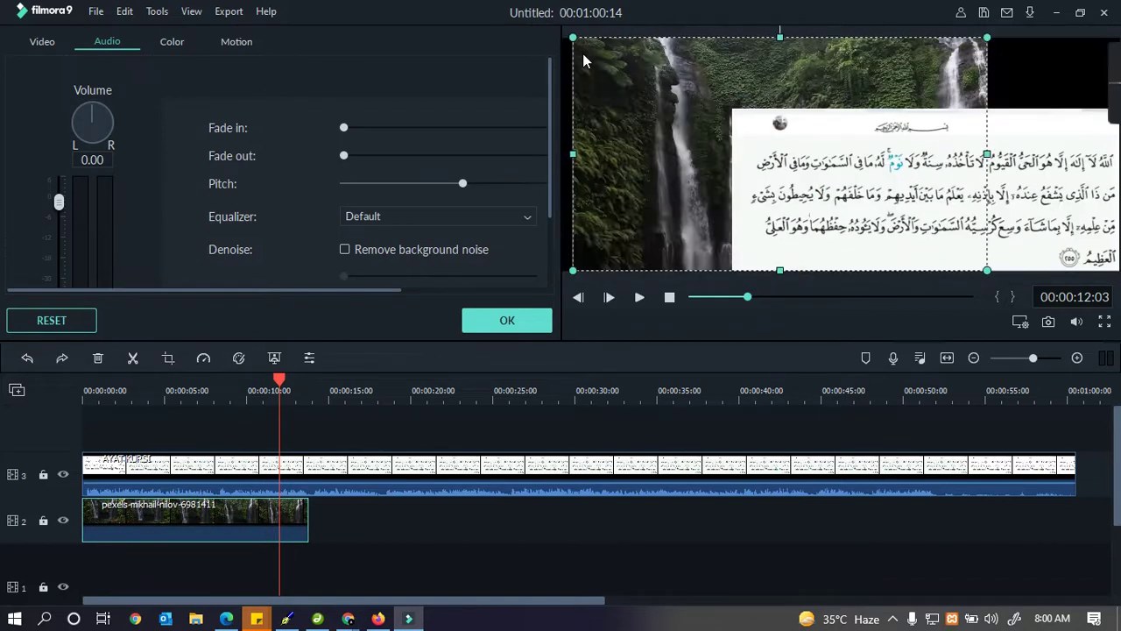
drag(956, 140, 802, 121)
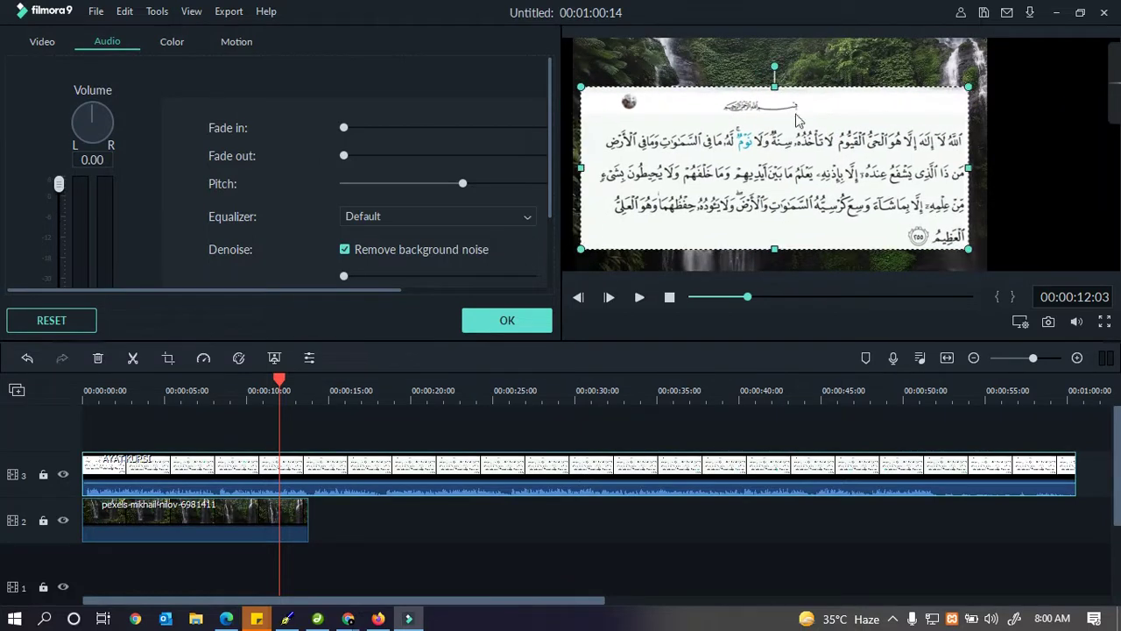
drag(797, 80, 858, 68)
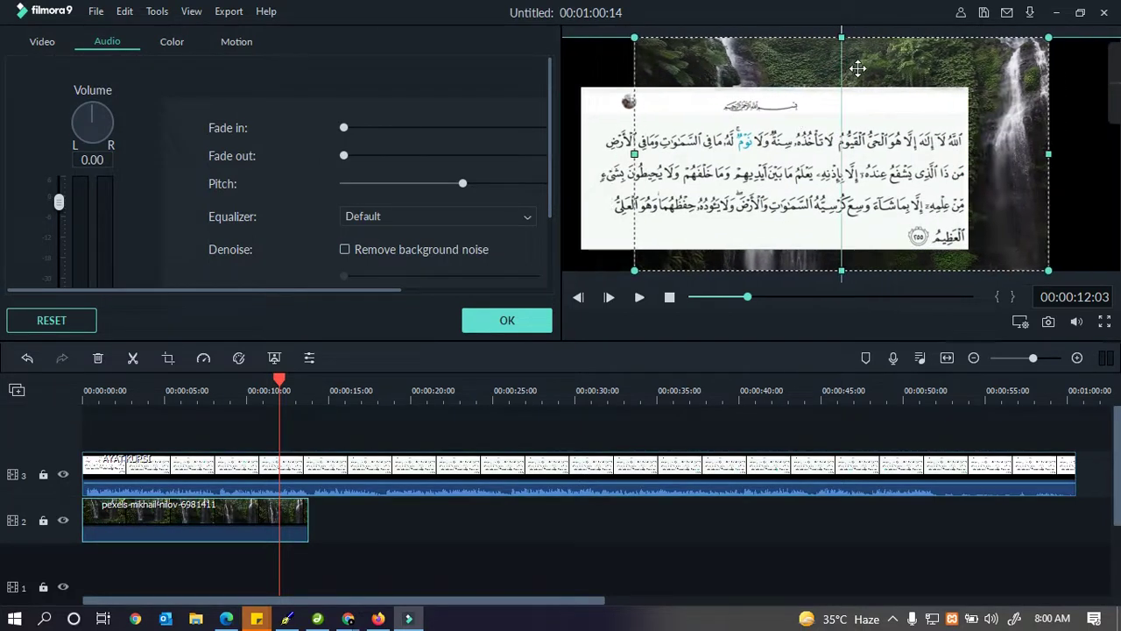
drag(744, 160, 821, 173)
click(636, 299)
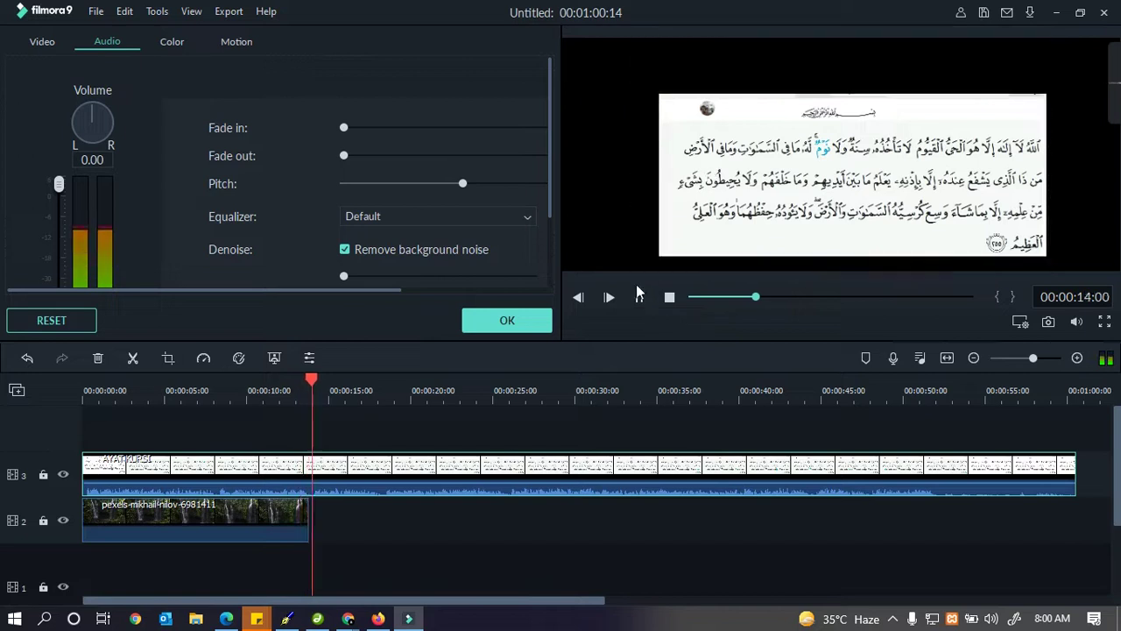
- Enlarge the waterfall footage to fill the whole video frame, nudge the AYAT KURSI overlay slightly upward, and preview the result
click(639, 297)
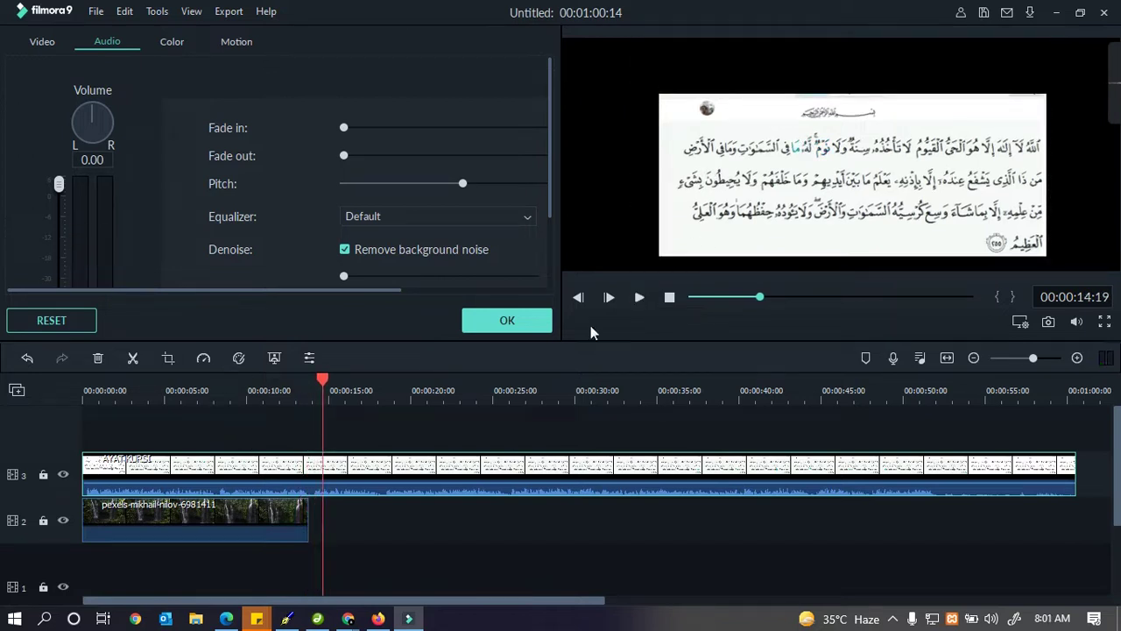
click(258, 520)
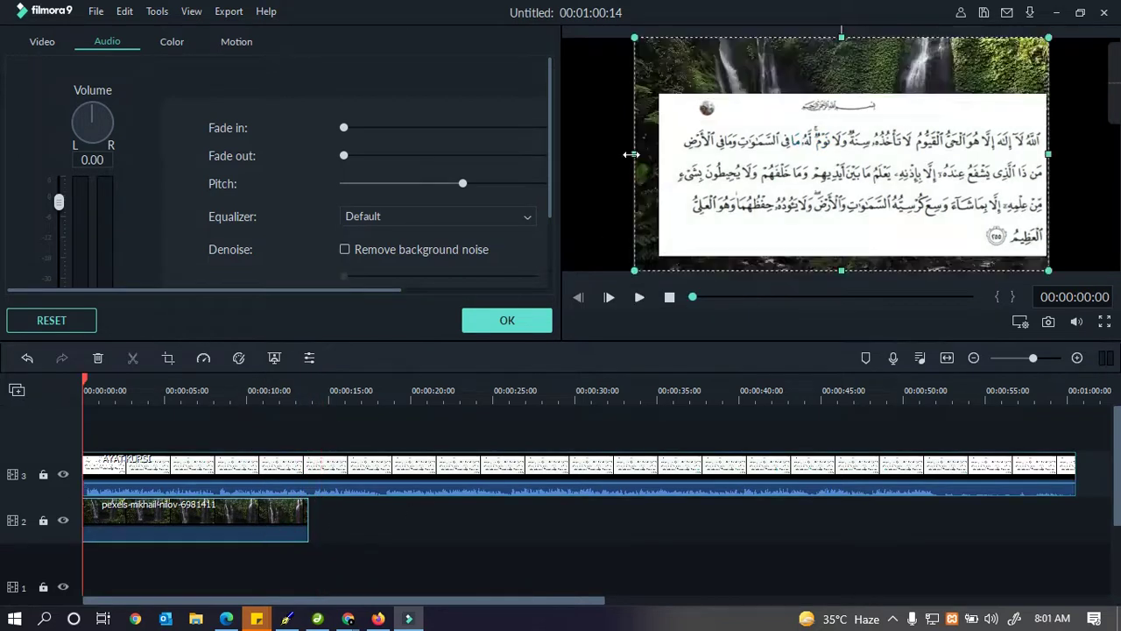
drag(634, 38, 563, 35)
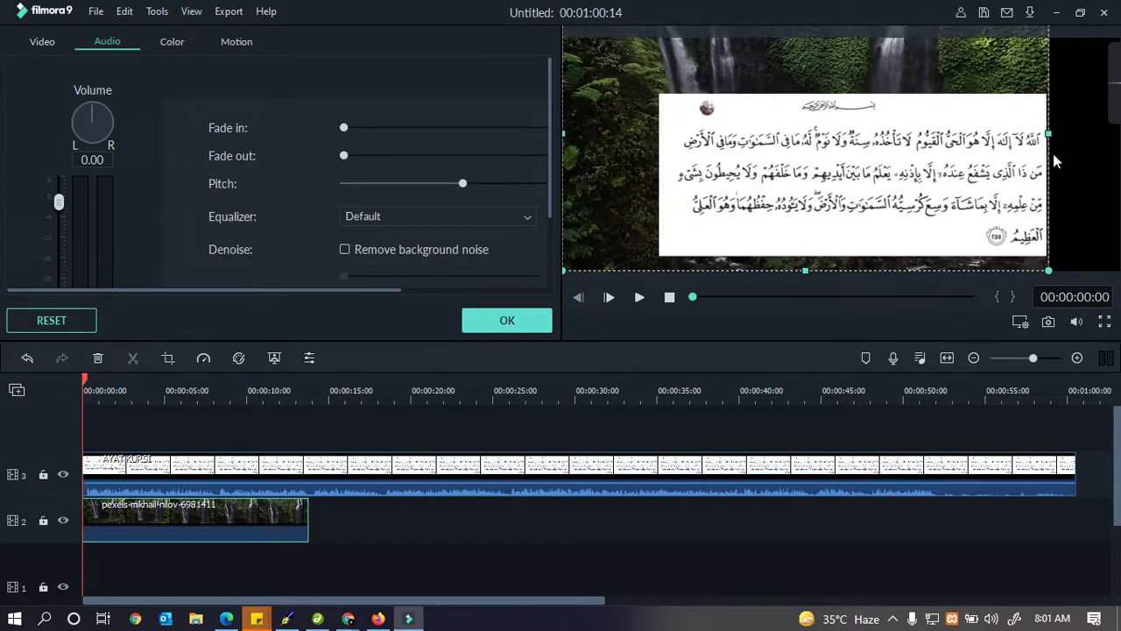
drag(1049, 134, 1114, 134)
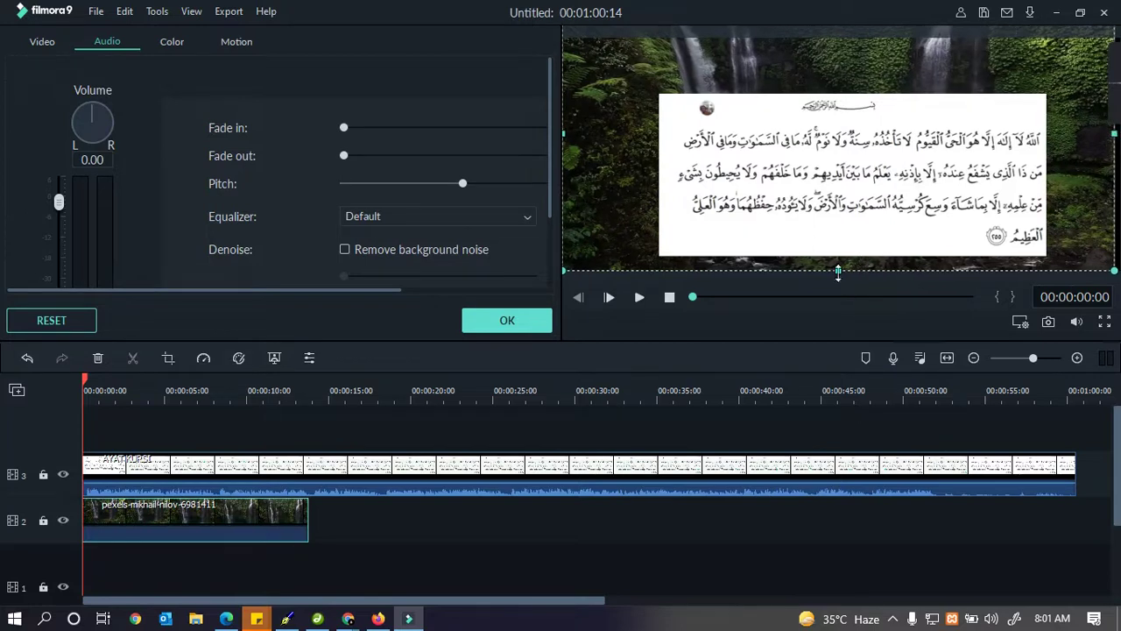
drag(819, 40, 821, 92)
mouse_move(843, 56)
mouse_down()
mouse_move(844, 77)
mouse_move(840, 33)
mouse_move(856, 35)
mouse_move(851, 45)
mouse_up()
drag(831, 151, 834, 143)
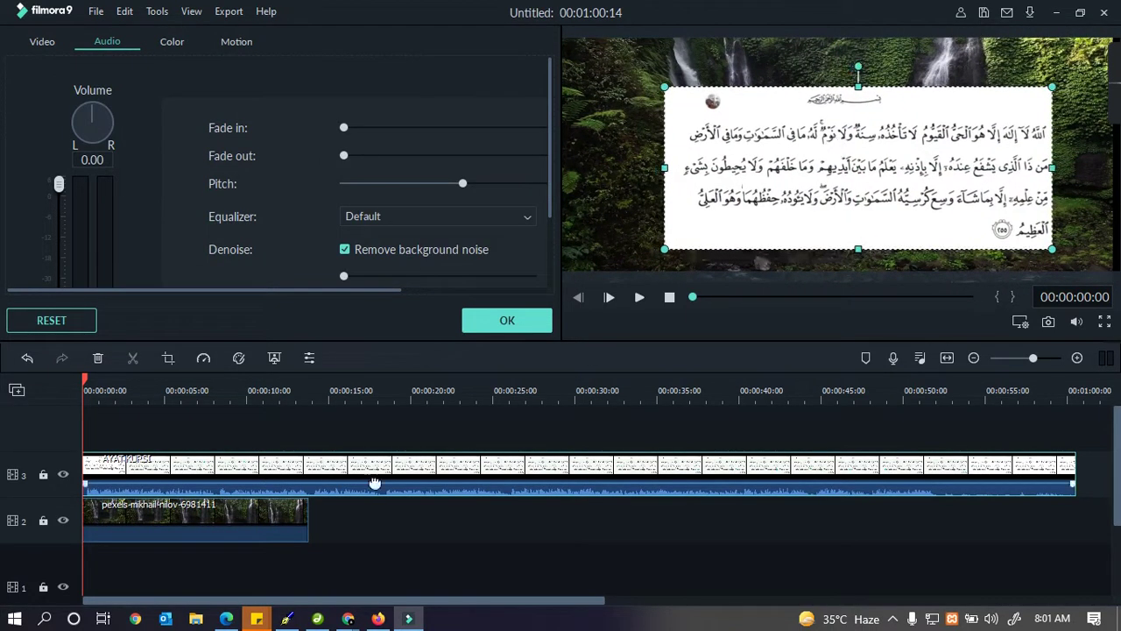
click(638, 299)
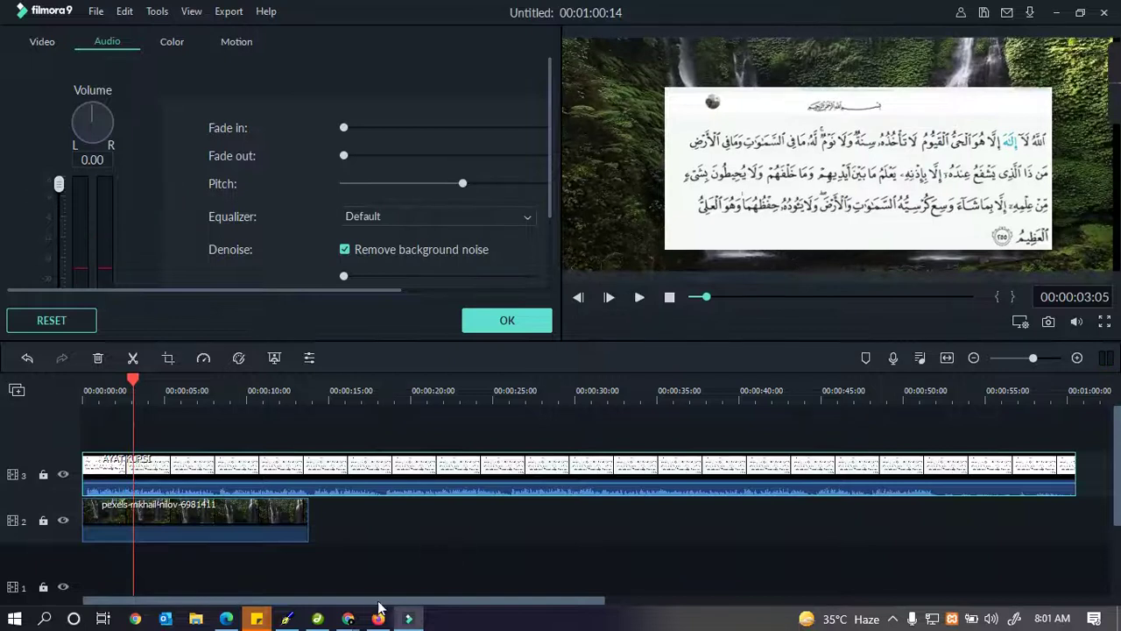
- Switch to the Pexels waterfall page in Chrome and download the related video of a waterfall flowing into a rocky river
click(348, 619)
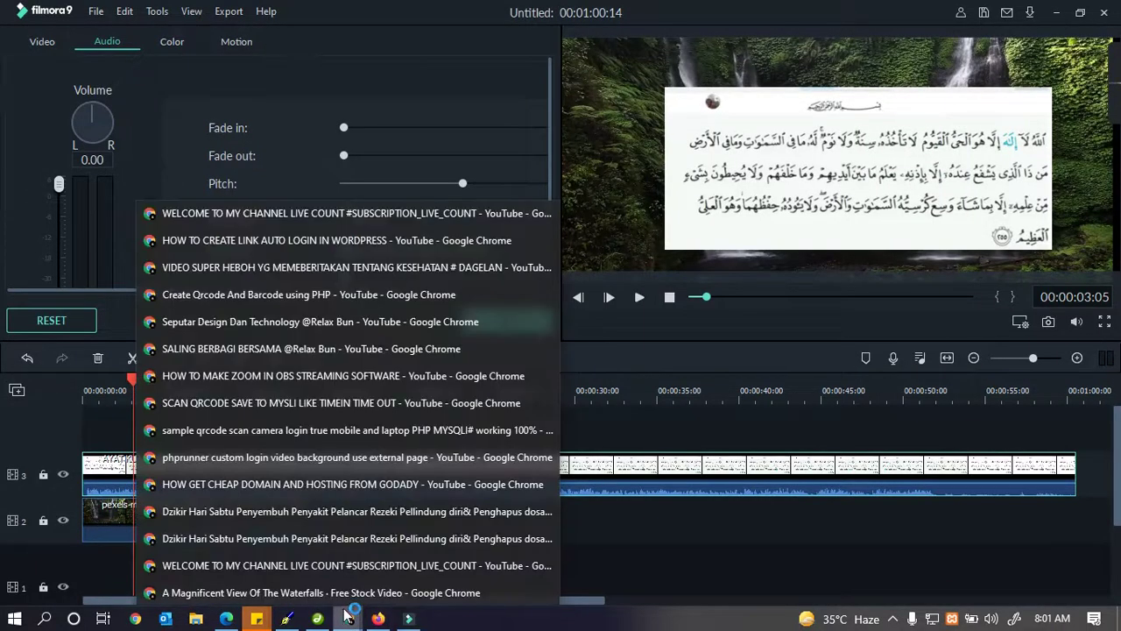
click(351, 593)
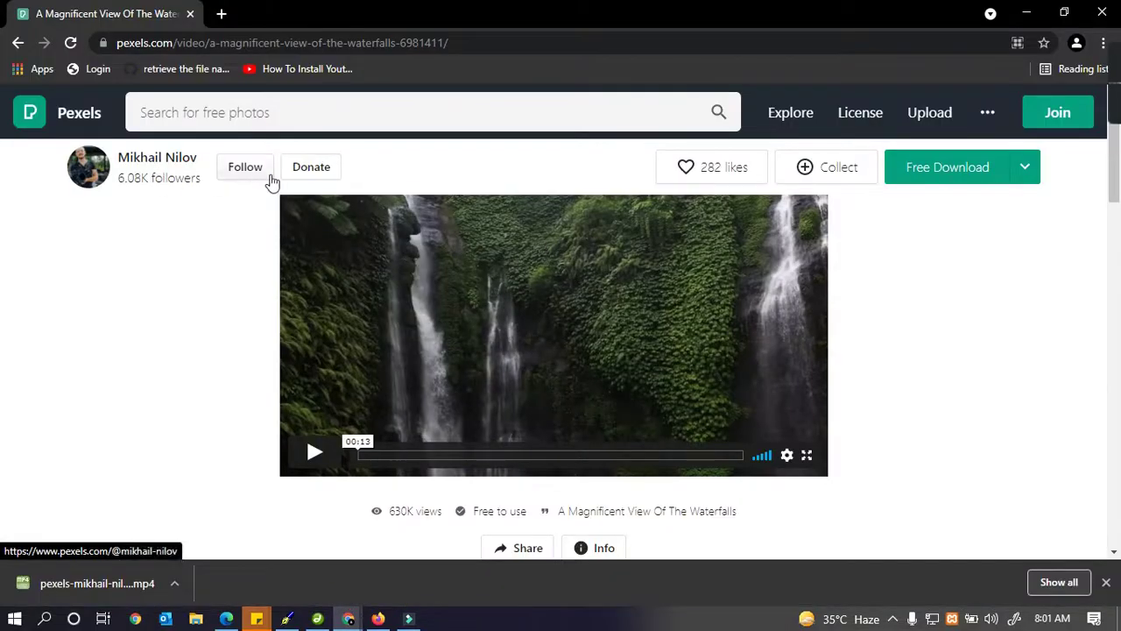
scroll(161, 307, down, 2)
scroll(502, 201, up, 3)
scroll(393, 300, down, 6)
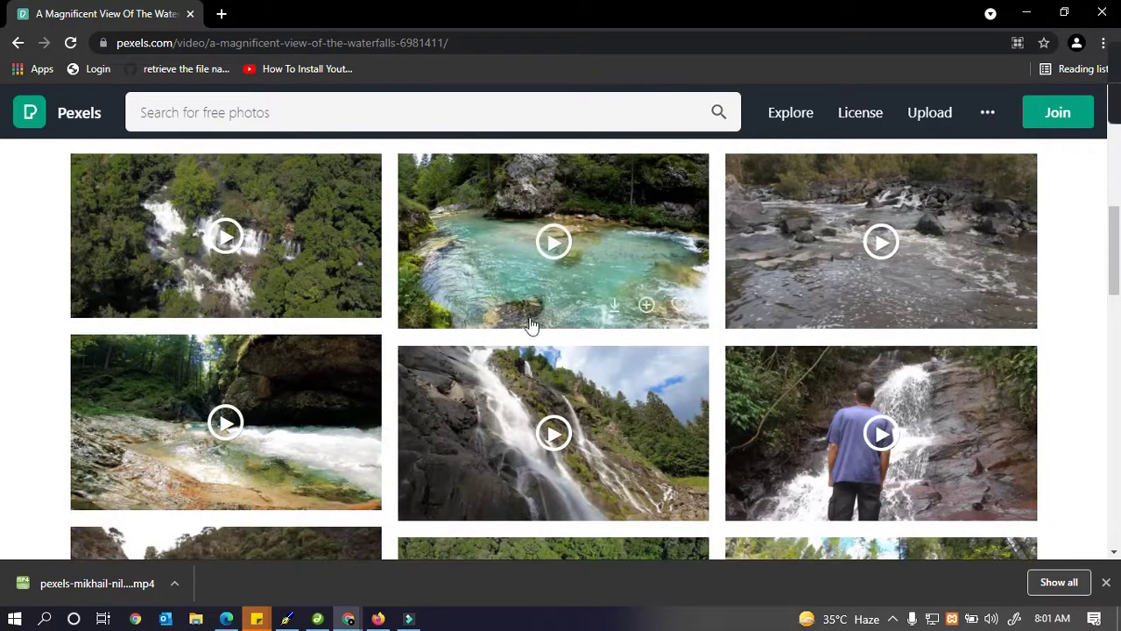
scroll(308, 263, down, 5)
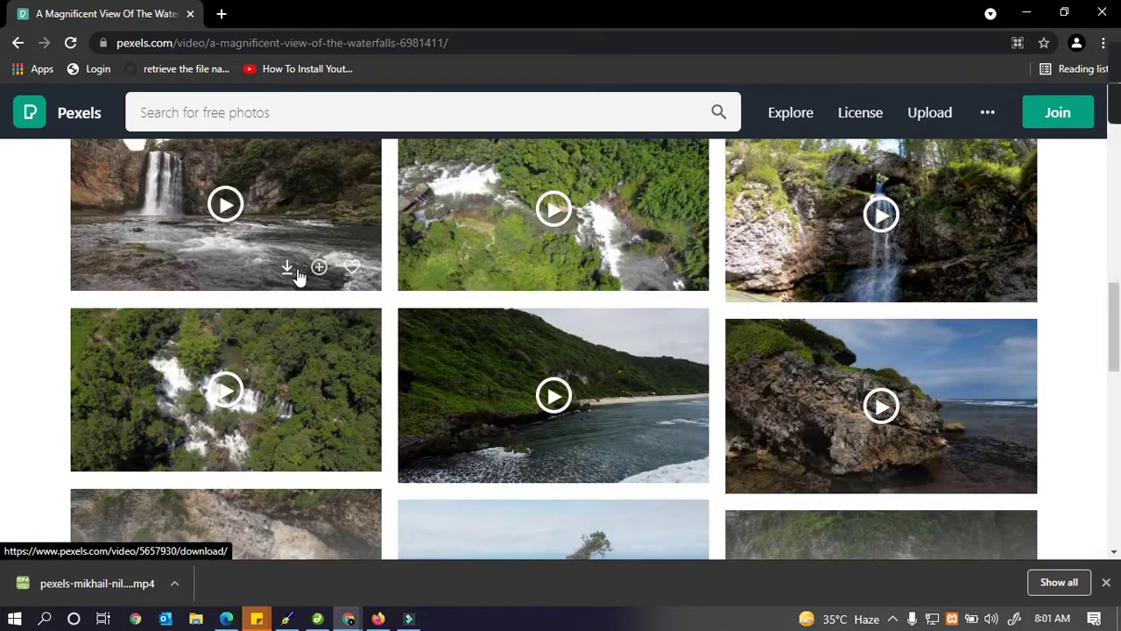
click(290, 268)
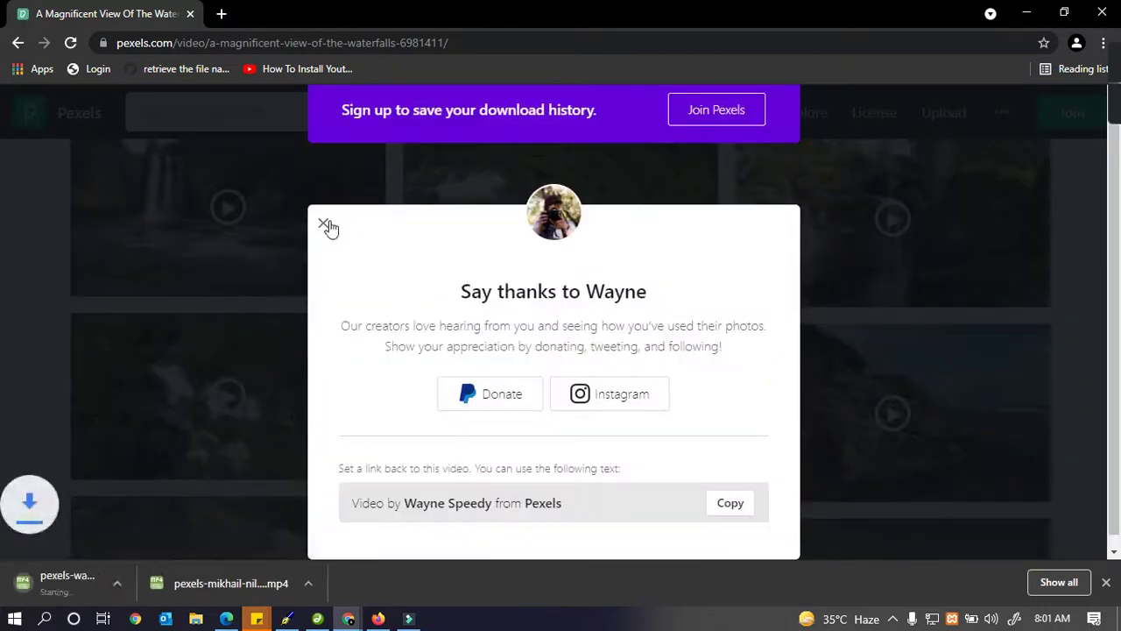
click(323, 223)
- Load more related videos on Pexels and download the one showing a green mountain valley
scroll(414, 265, down, 3)
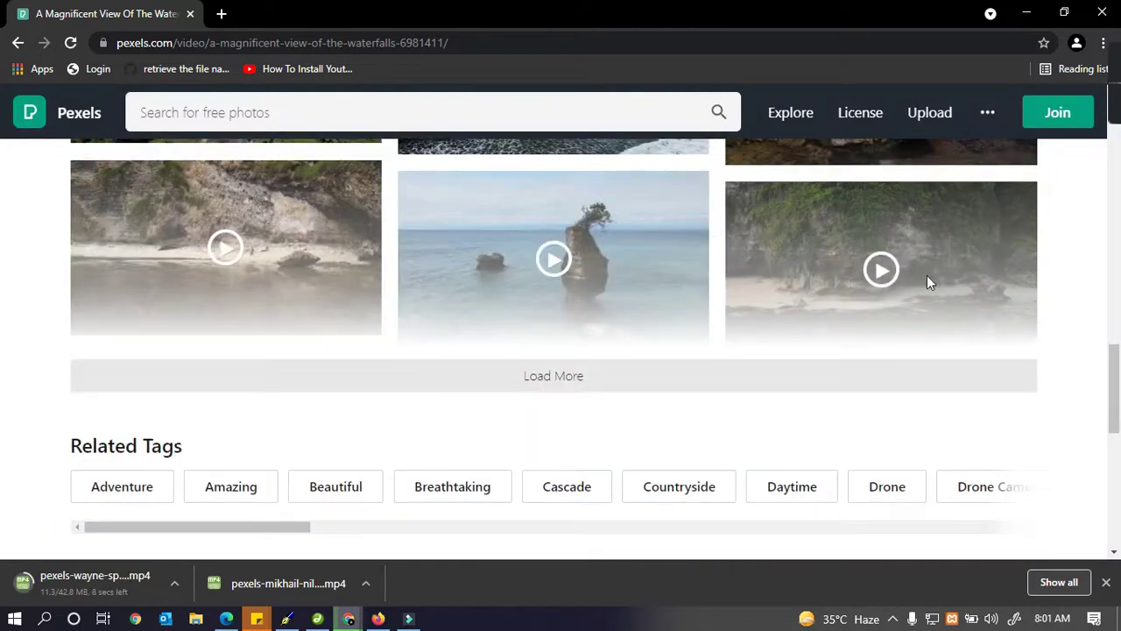
click(549, 374)
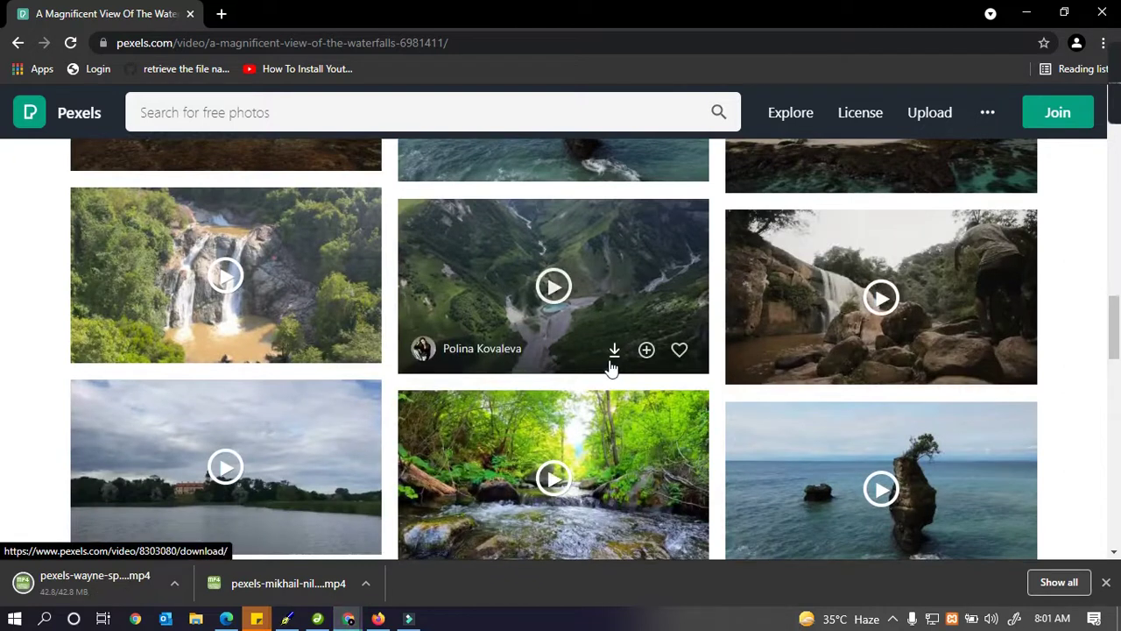
click(615, 350)
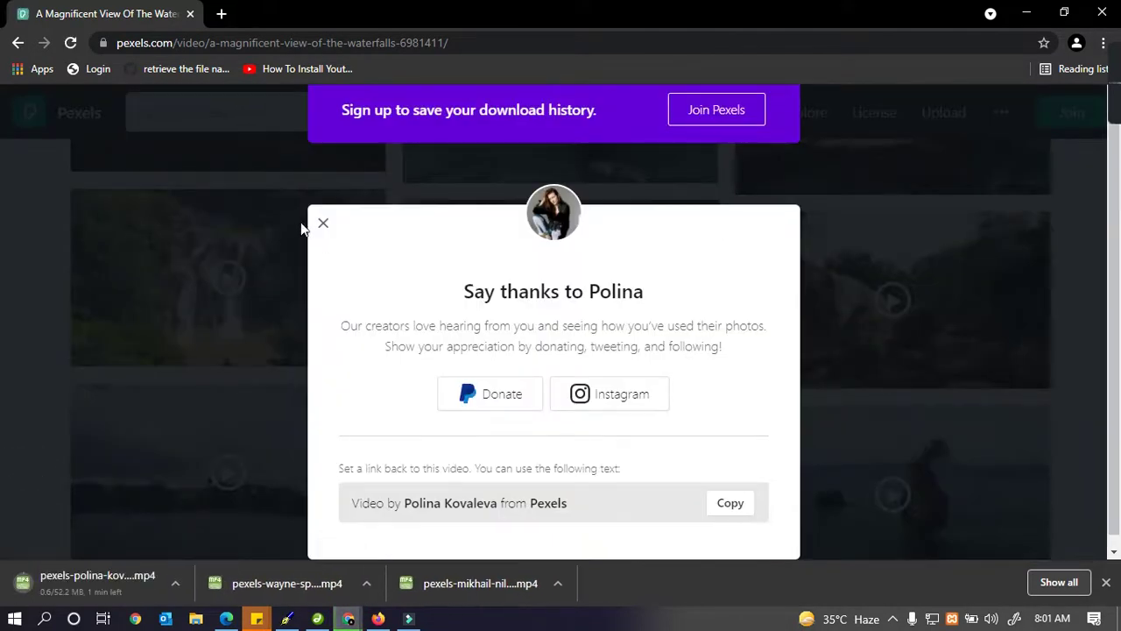
click(323, 223)
- Switch to Filmora, import today's three Pexels videos from the Downloads folder into the project media, and accept creating proxy files
click(409, 619)
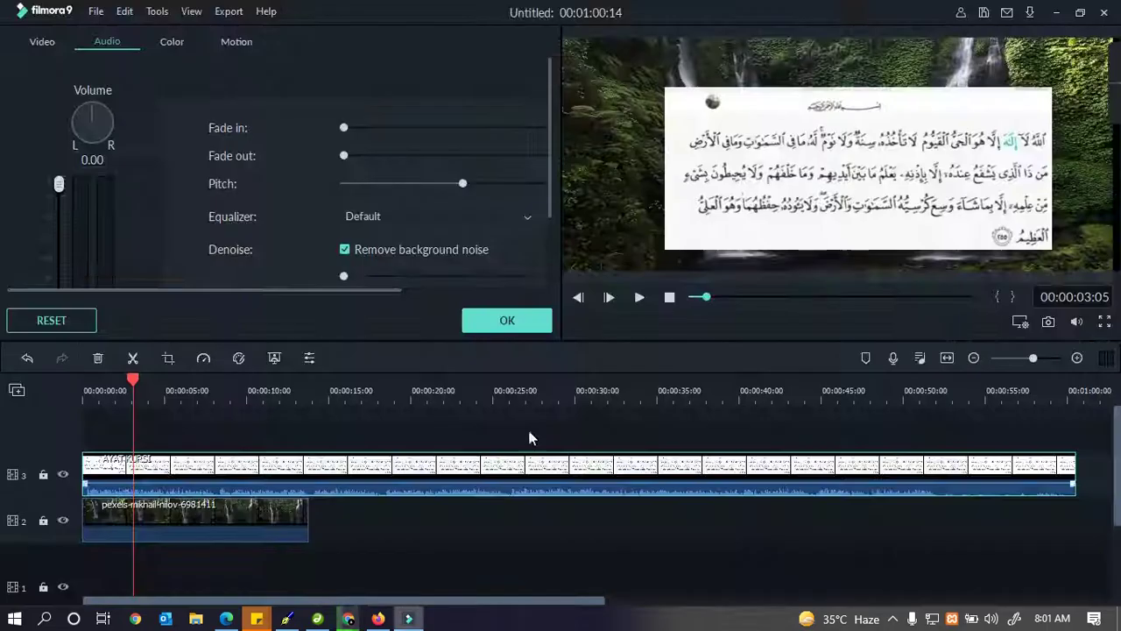
click(484, 322)
mouse_move(219, 82)
click(368, 99)
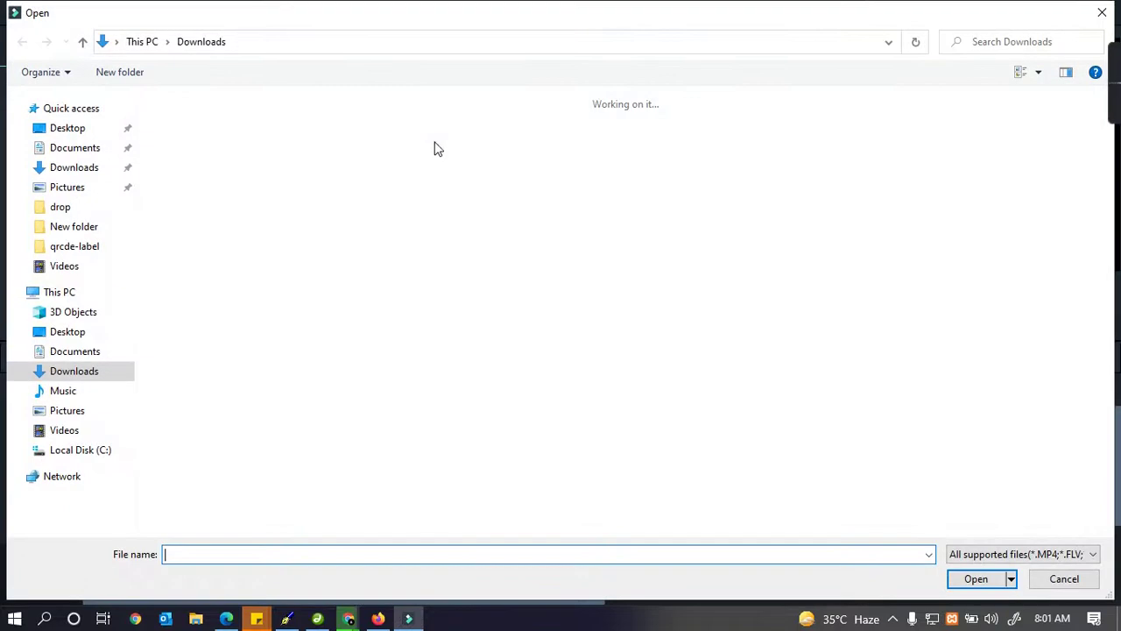
drag(776, 143, 151, 102)
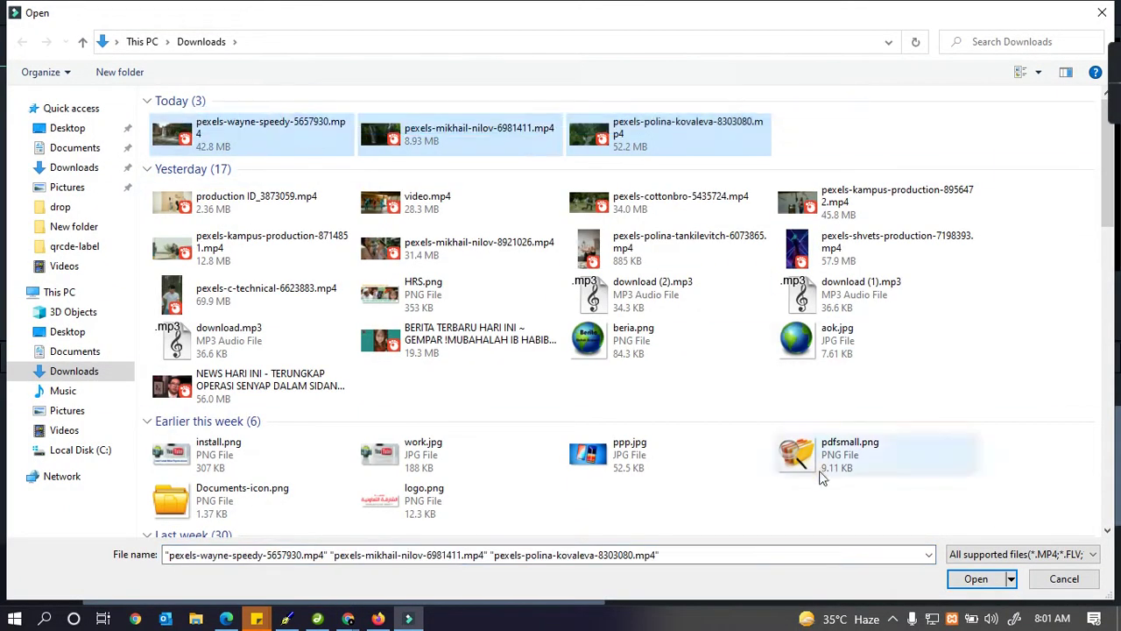
click(973, 580)
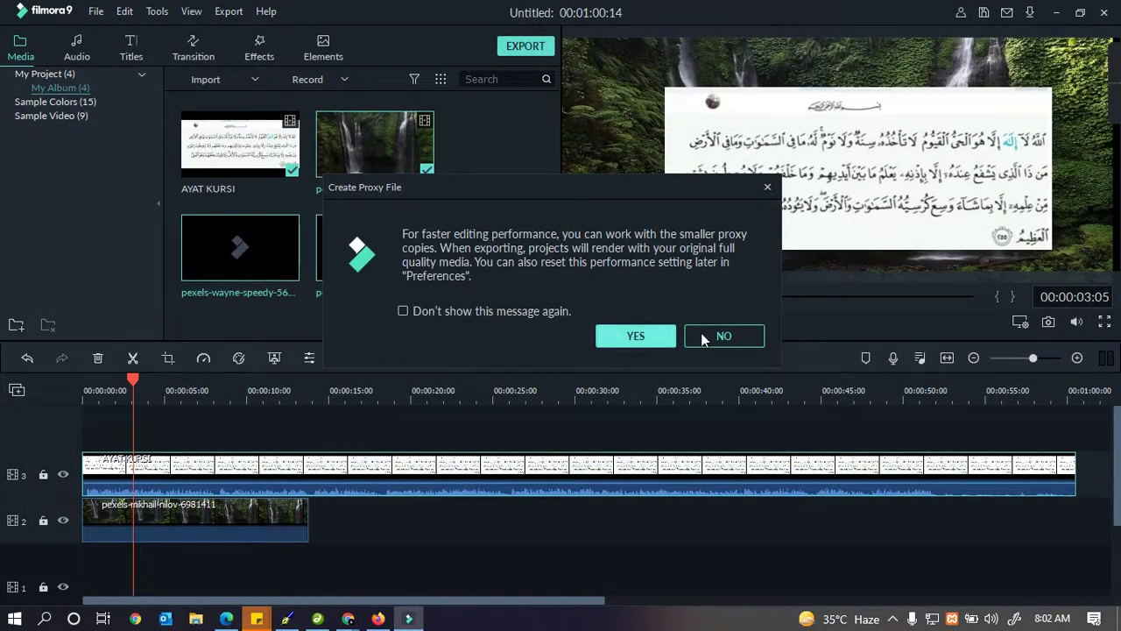
click(636, 338)
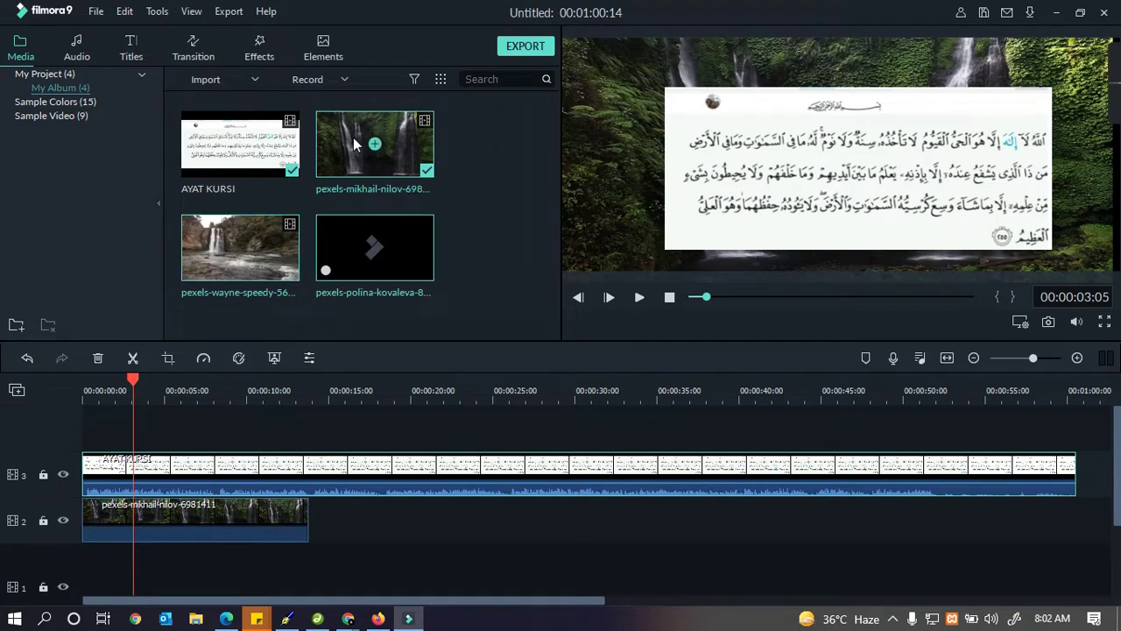
- Add the river waterfall video to track 2 directly after the first waterfall clip, and play the timeline to check it
drag(273, 230, 313, 536)
double_click(313, 525)
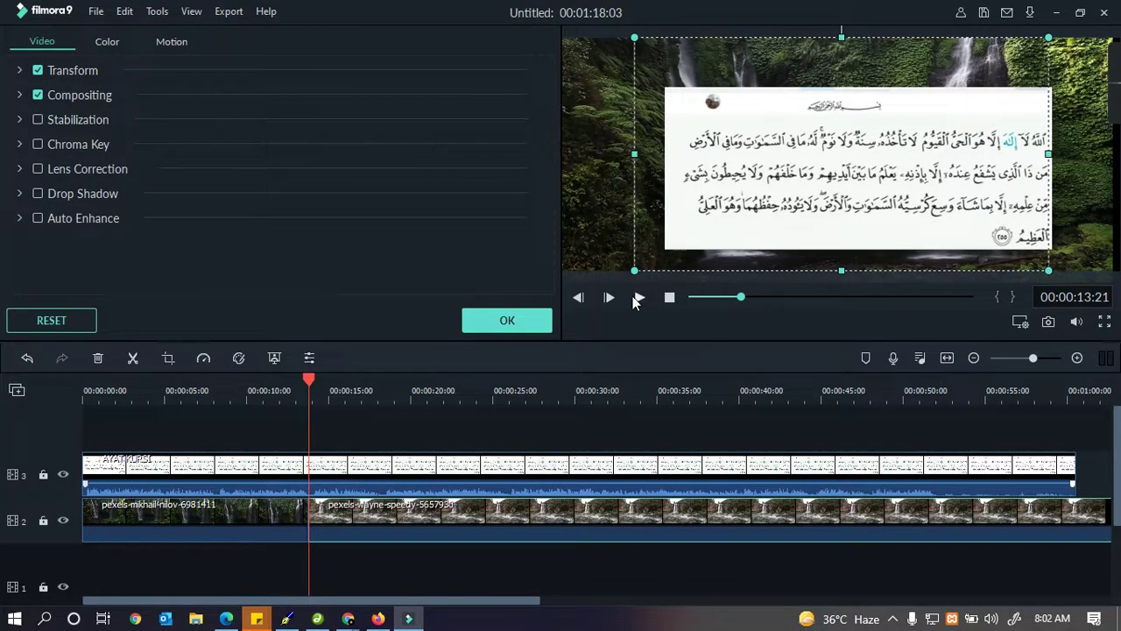
click(638, 298)
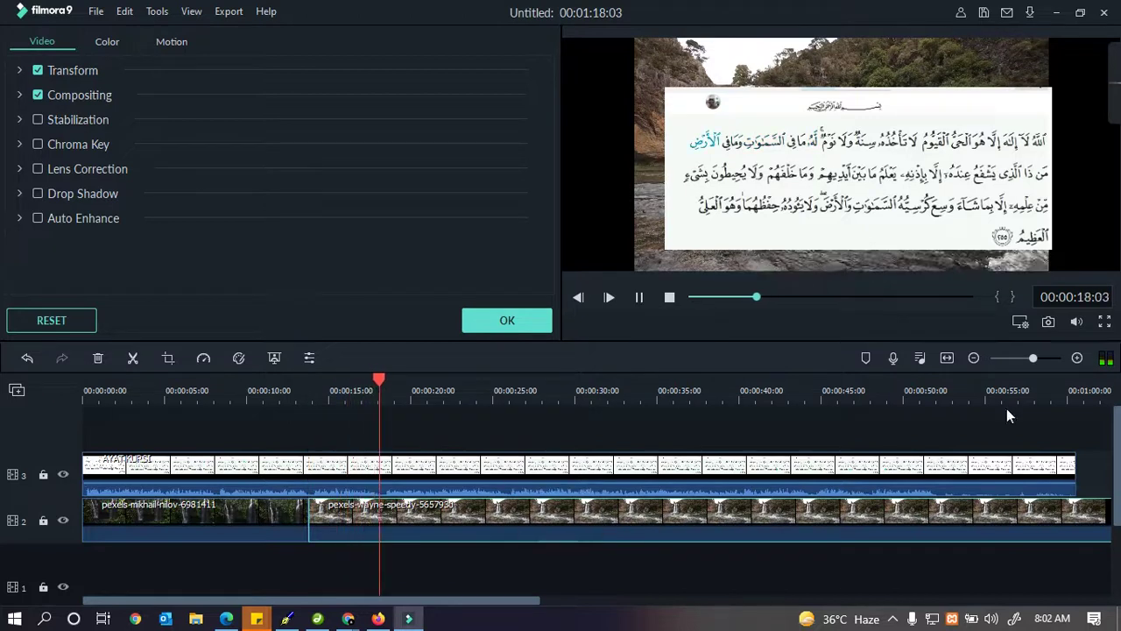
drag(973, 302, 902, 306)
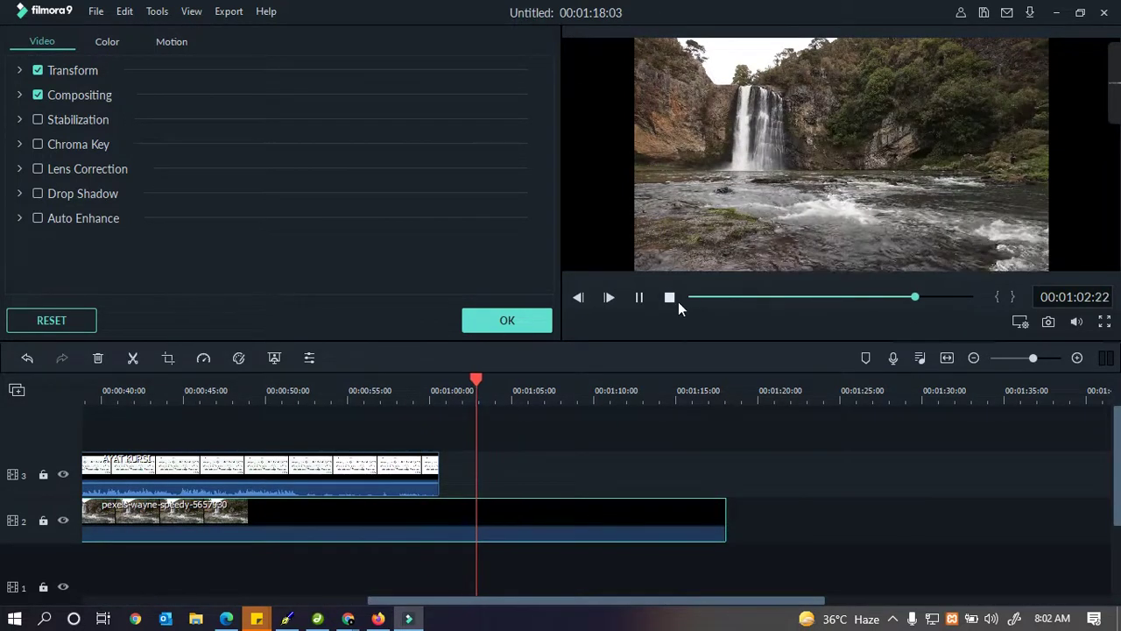
click(640, 300)
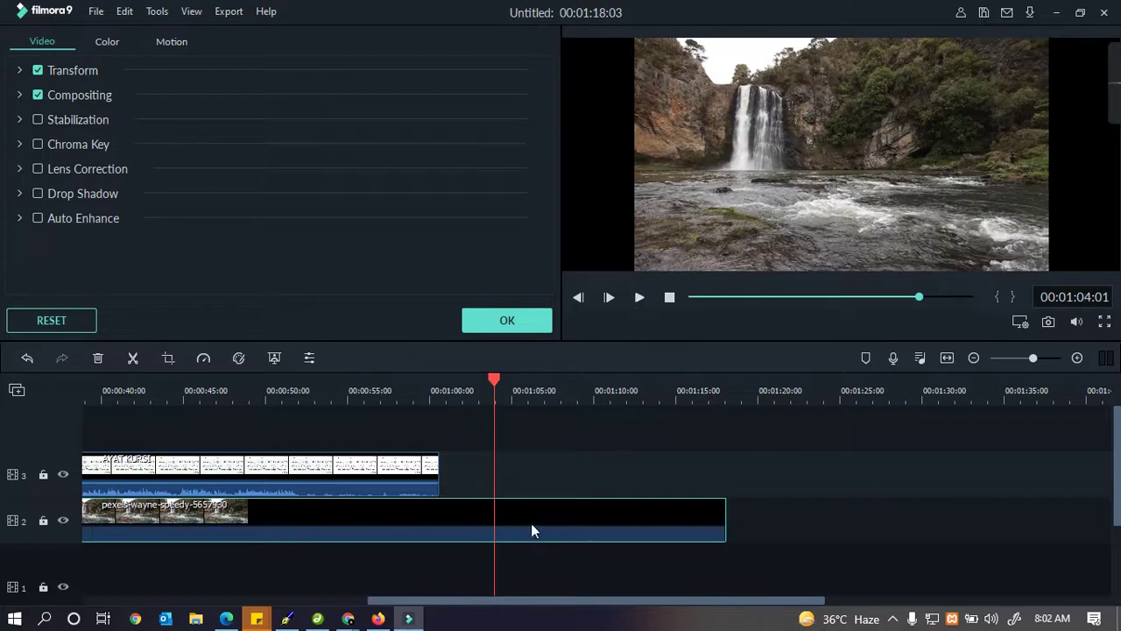
- Split the river waterfall clip on track 2 at 00:00:32:17 and delete the part after the cut
drag(495, 384, 619, 414)
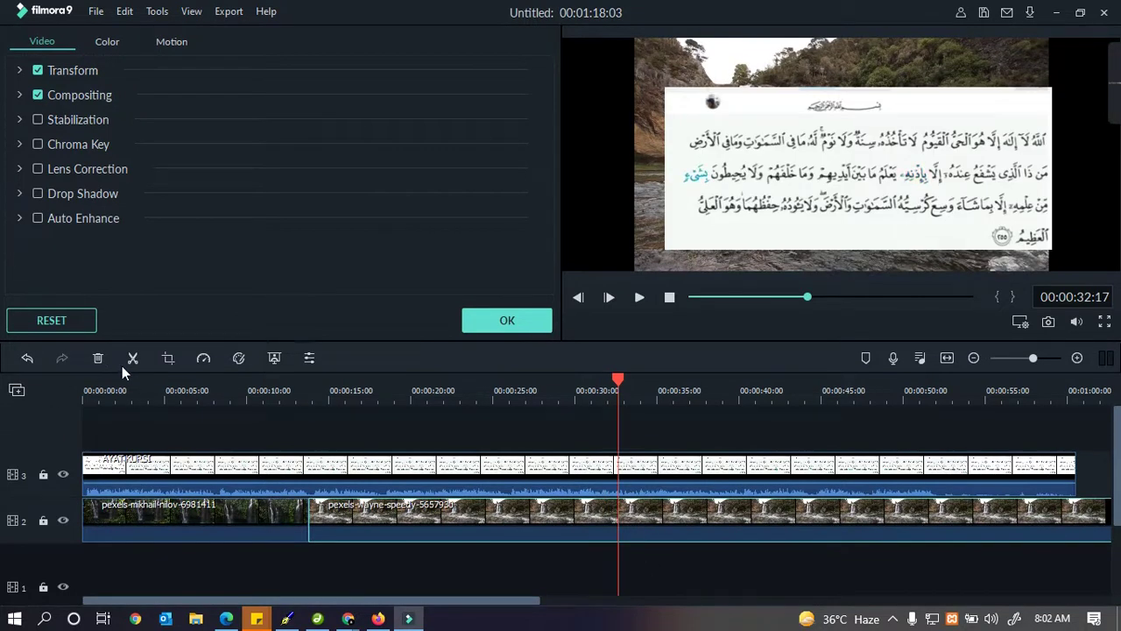
key(ctrl+b)
click(668, 530)
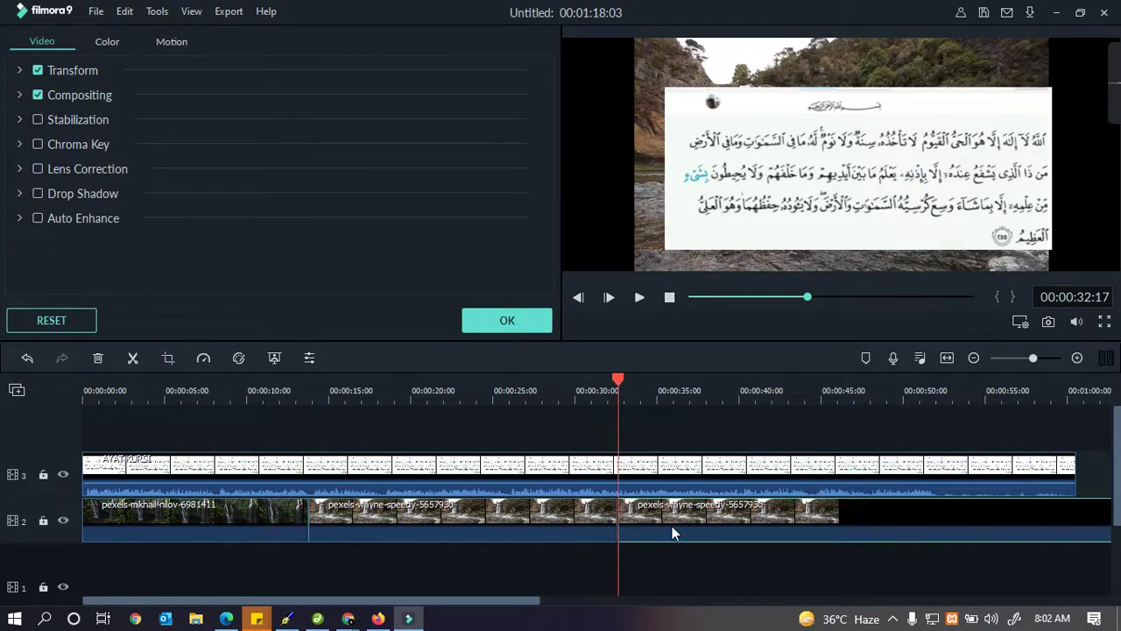
key(Delete)
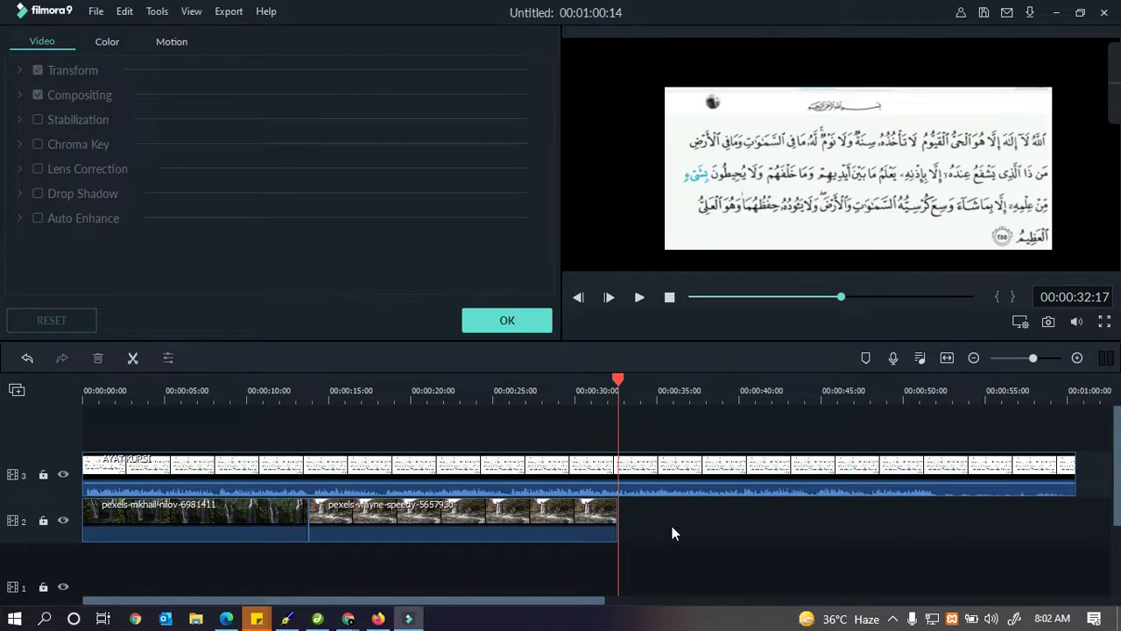
- Add the green mountain valley video to track 2 directly after the shortened river waterfall clip
click(504, 318)
drag(401, 234, 620, 511)
click(467, 519)
- Copy the first waterfall clip and paste the copy onto track 1 near the end of the timeline
click(262, 513)
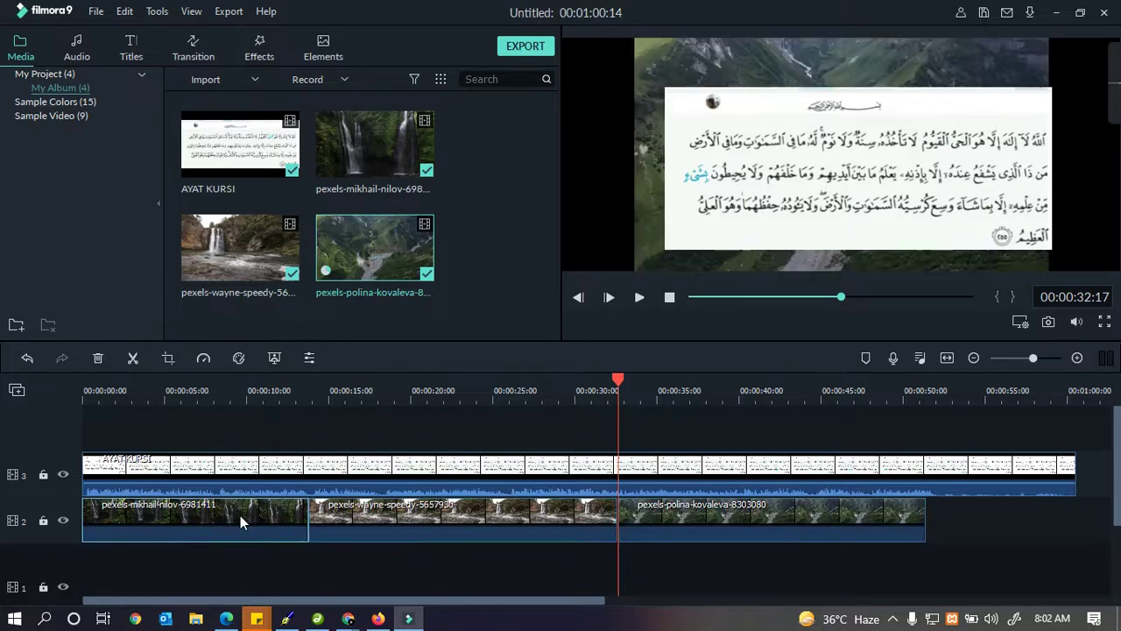
drag(614, 374, 881, 395)
key(ctrl+v)
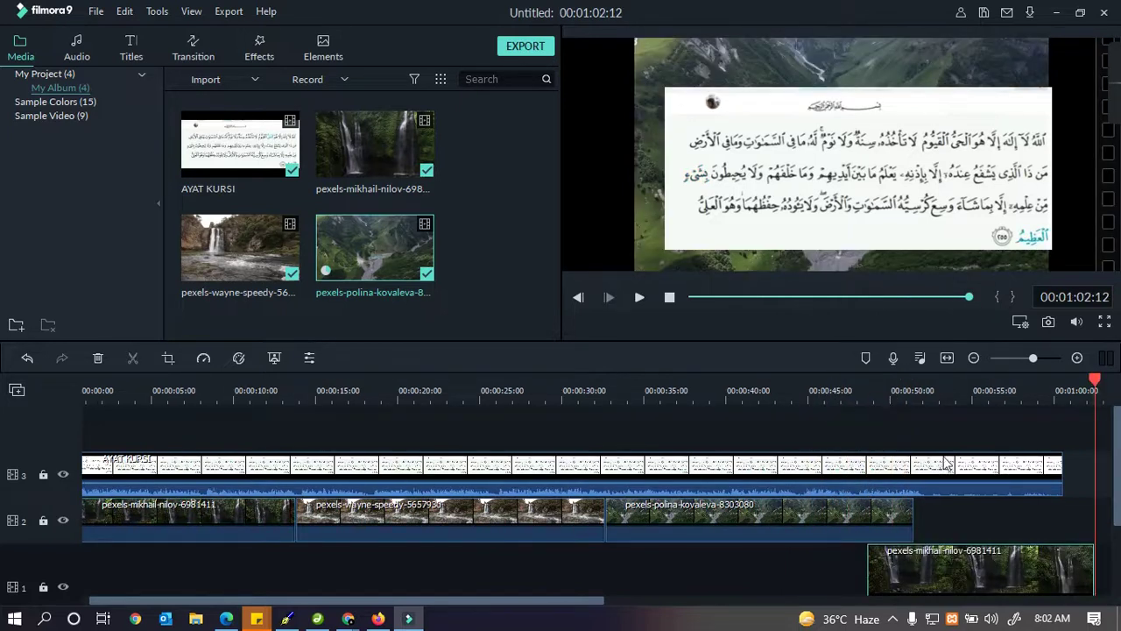
scroll(976, 564, down, 3)
scroll(976, 564, up, 3)
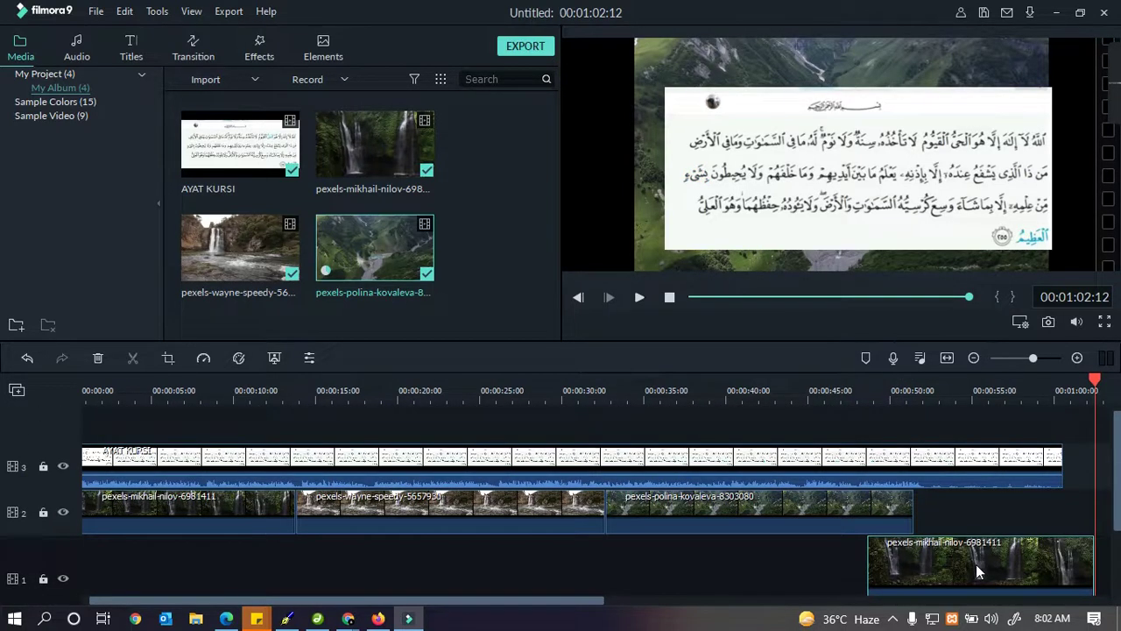
scroll(975, 564, down, 2)
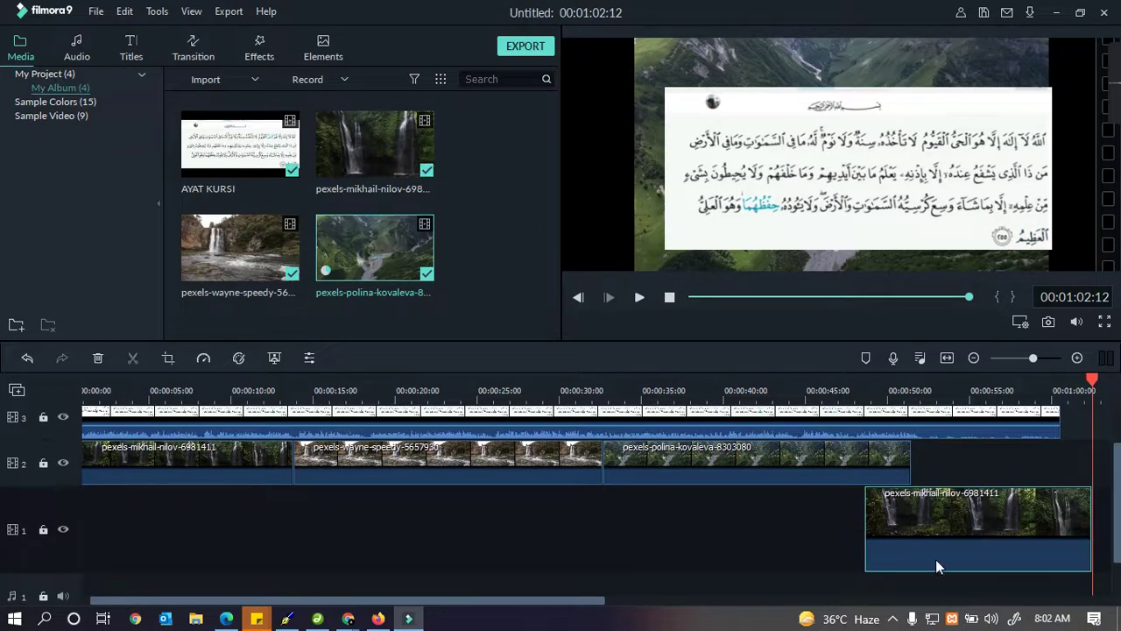
- Shorten the copied waterfall clip and move it after the valley clip on track 2, ending it together with the AYAT KURSI clip
right_click(935, 559)
click(819, 552)
click(1062, 503)
drag(1092, 507, 1023, 515)
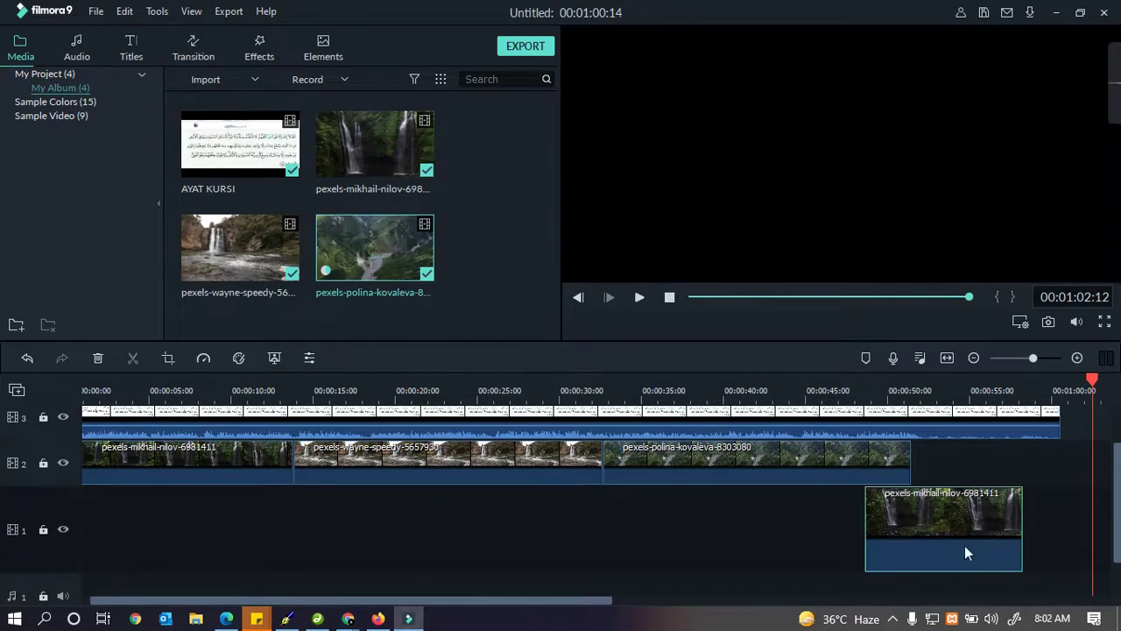
click(1024, 468)
drag(901, 518, 944, 463)
drag(1069, 456, 1060, 456)
click(826, 566)
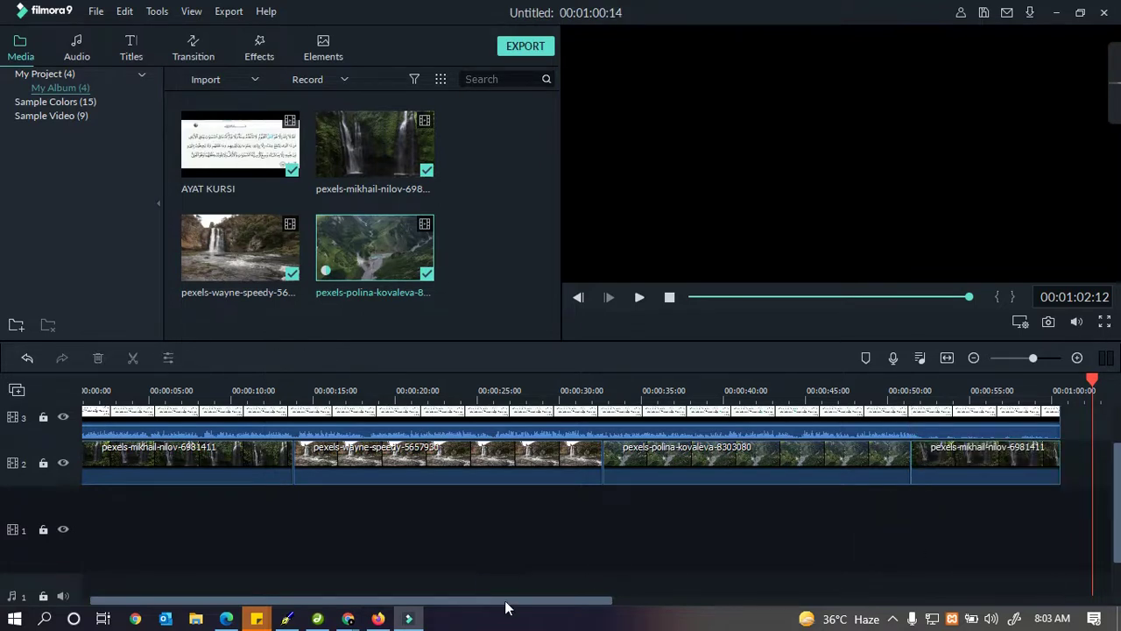
- Return to the beginning of the timeline, check the AYAT KURSI clip's audio settings, and close them
drag(535, 601, 127, 583)
scroll(254, 473, up, 2)
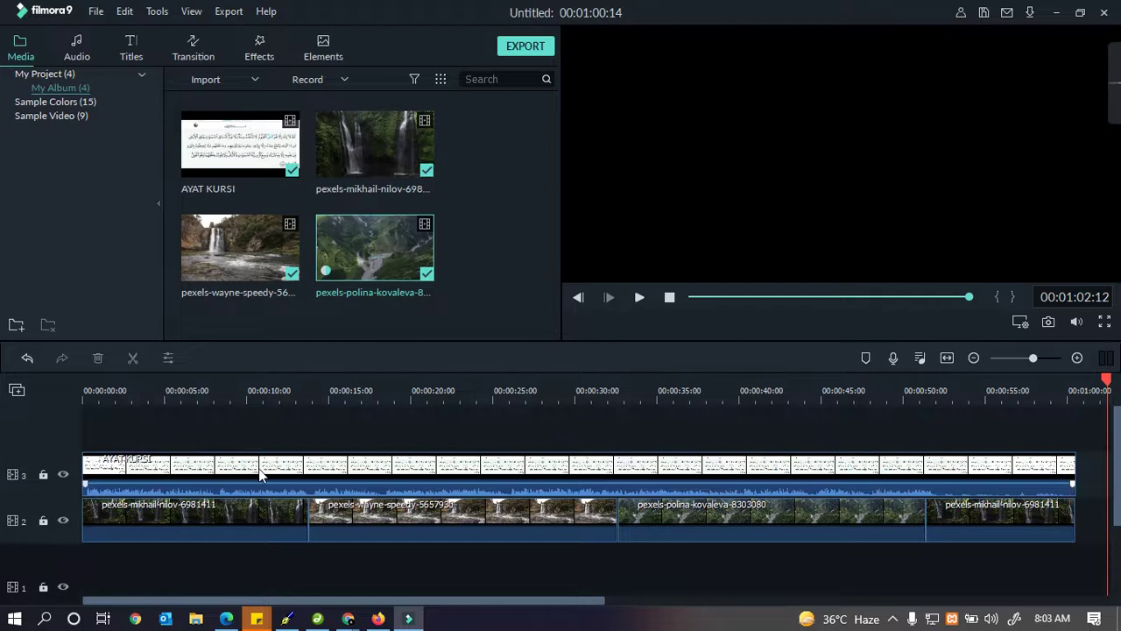
double_click(283, 476)
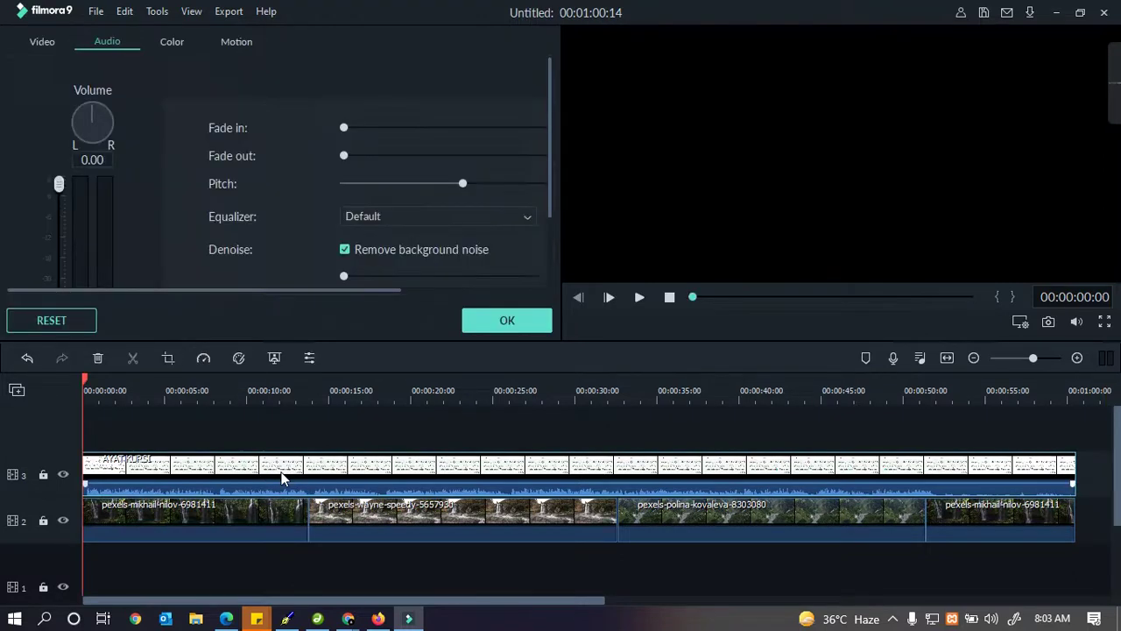
click(532, 321)
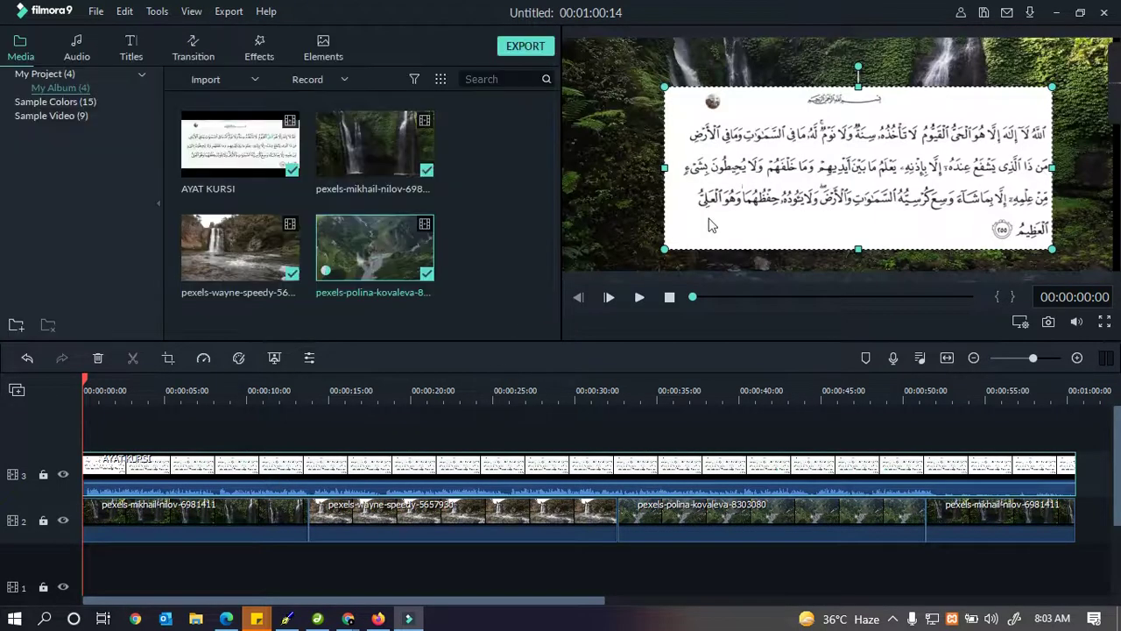
- Nudge the AYAT KURSI overlay slightly up and left in the frame, and check its audio volume and denoise settings
drag(838, 169, 832, 163)
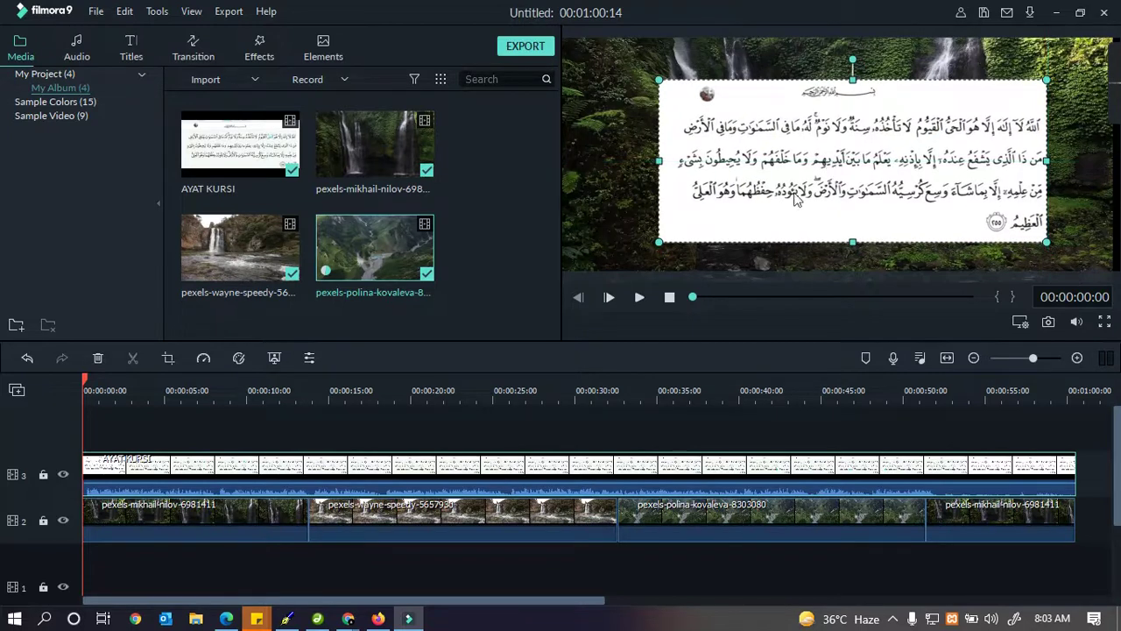
double_click(254, 470)
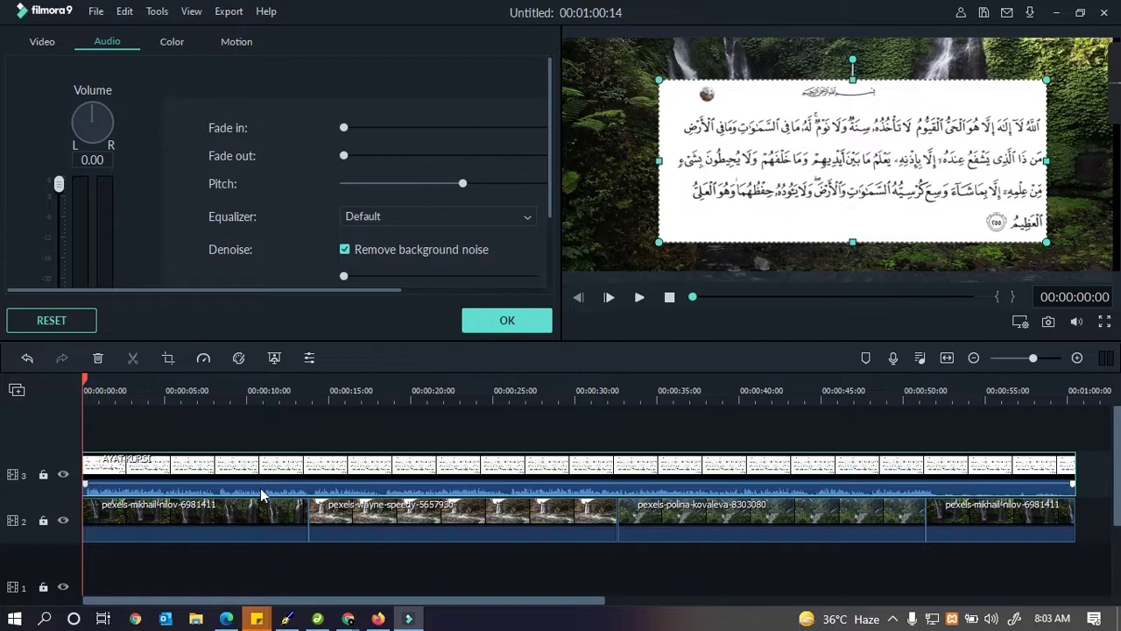
mouse_move(259, 486)
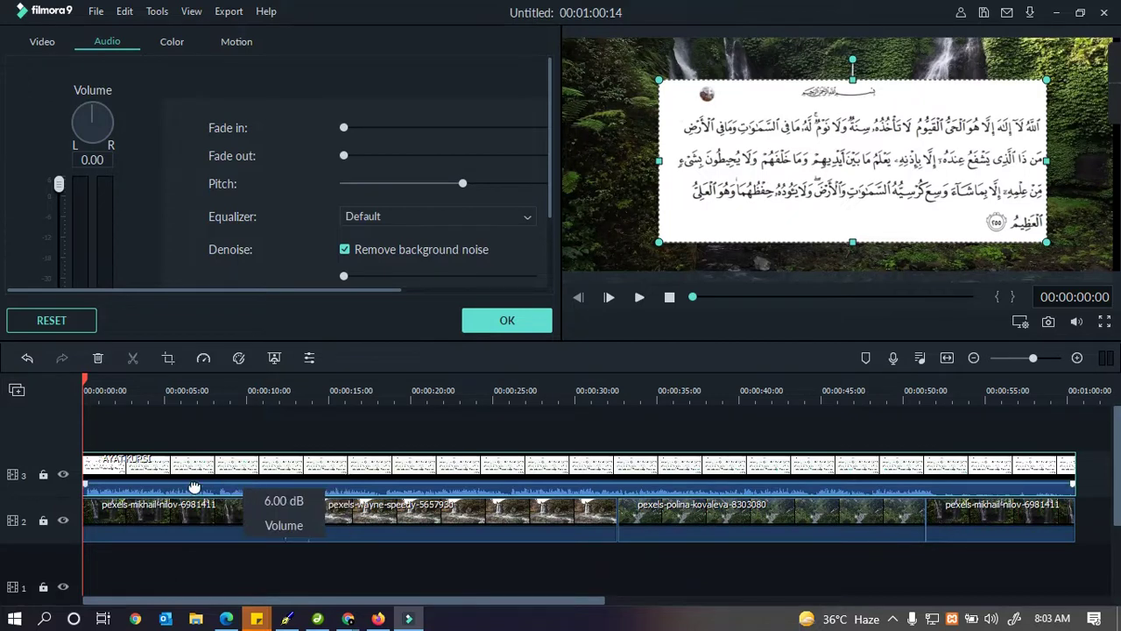
drag(57, 496, 51, 575)
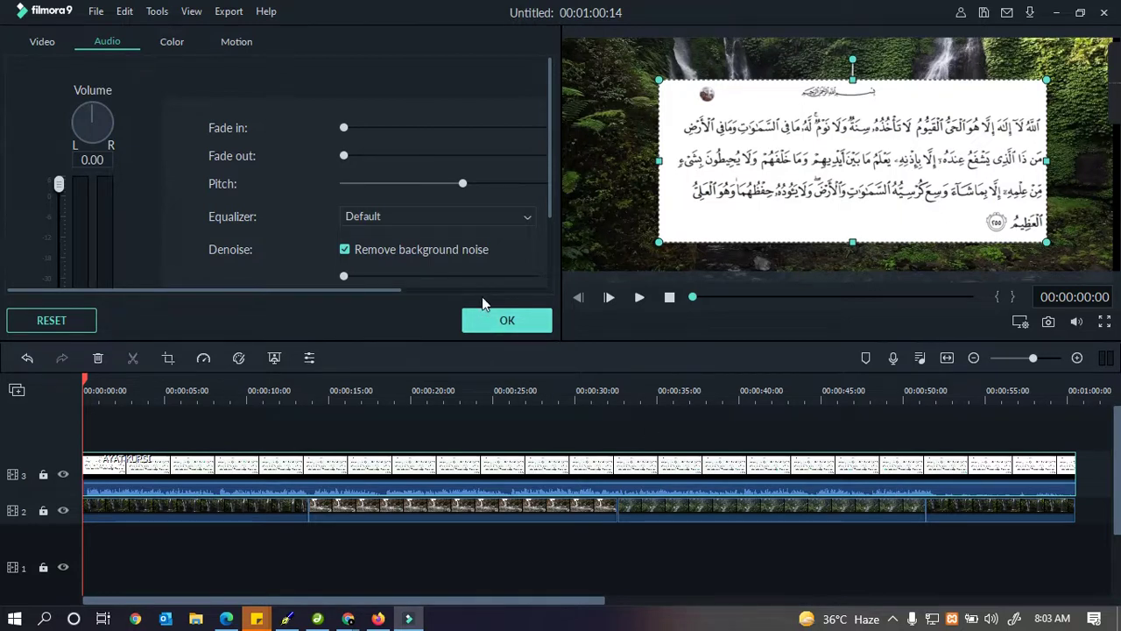
scroll(434, 233, down, 2)
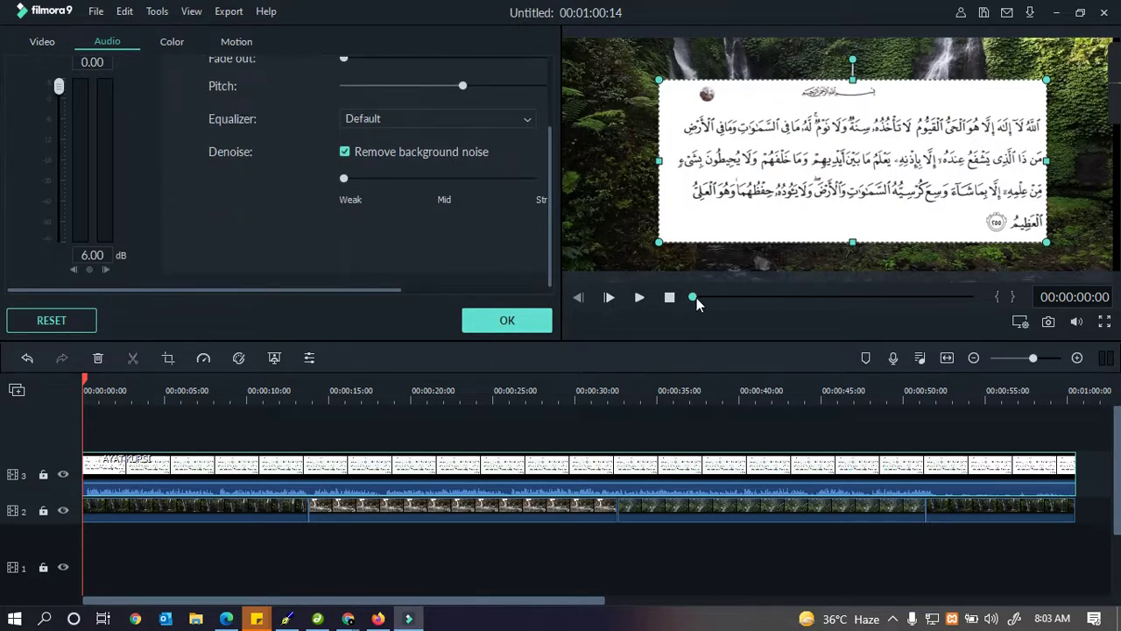
- Preview the first 8 seconds or so, shift the AYAT KURSI overlay slightly further left, and close its settings
click(639, 299)
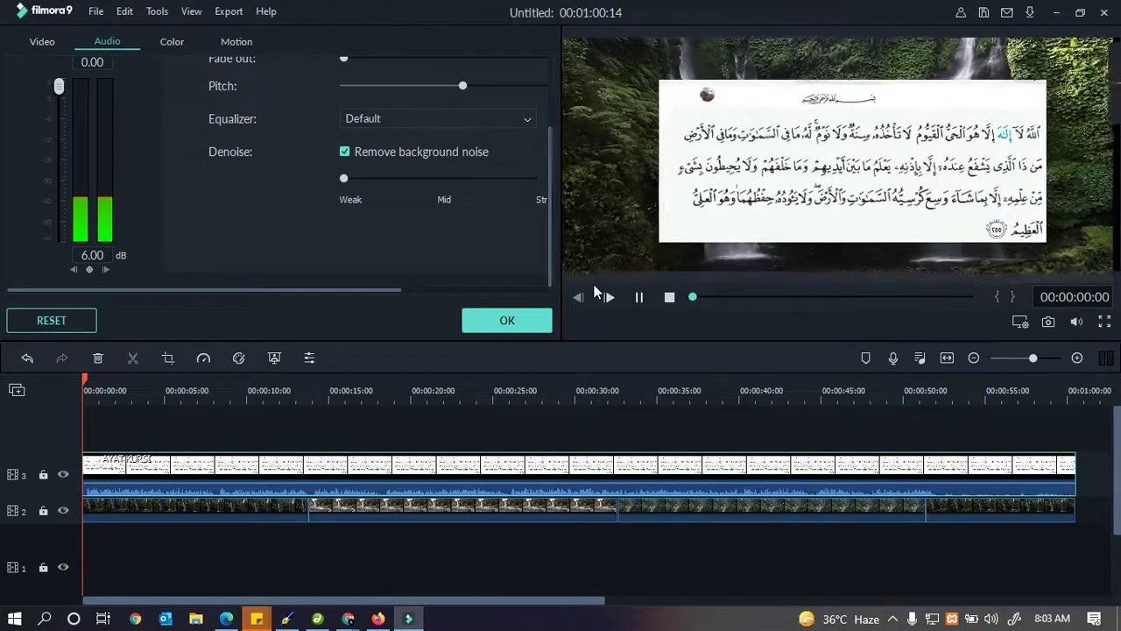
click(639, 297)
mouse_move(837, 118)
mouse_down()
mouse_move(822, 118)
mouse_move(829, 112)
mouse_up()
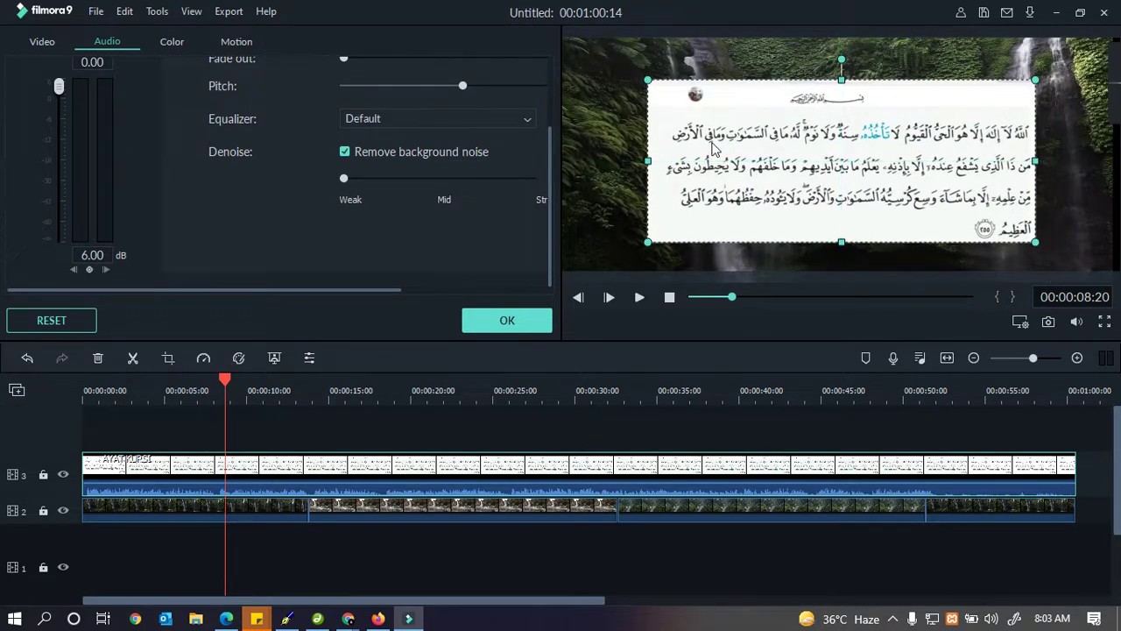
click(526, 324)
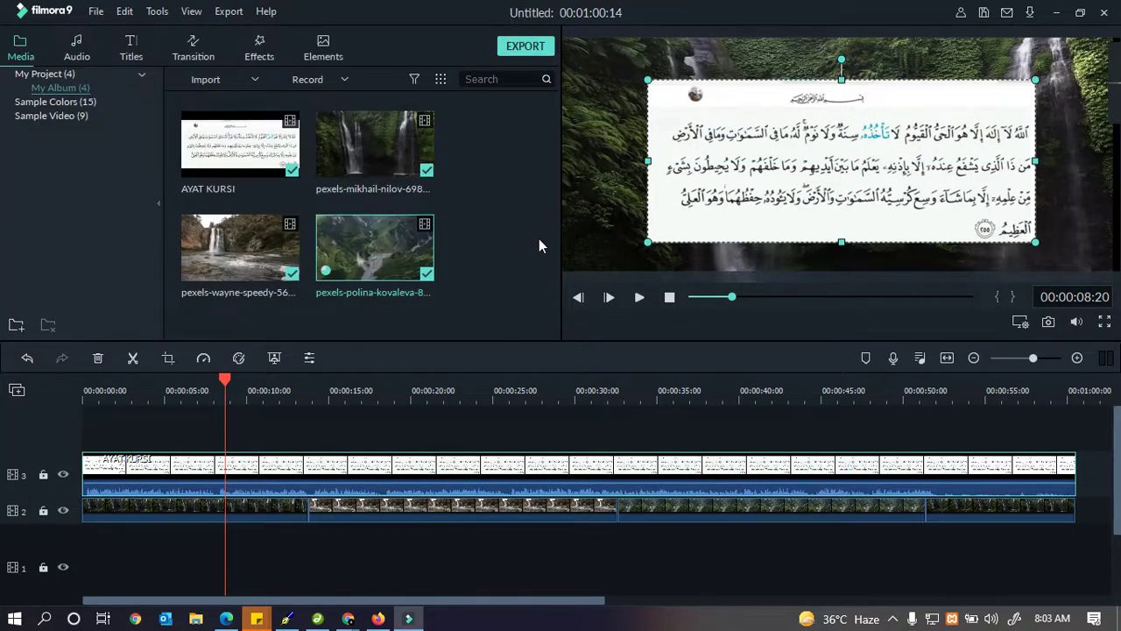
drag(1078, 564, 11, 452)
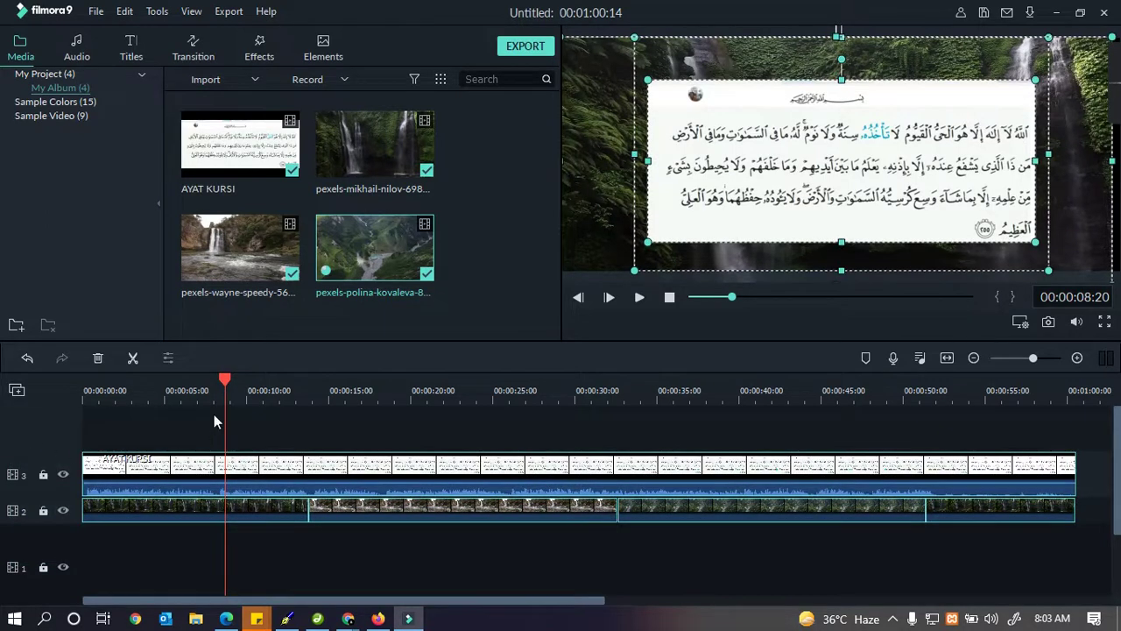
click(214, 414)
- Import PP.png from the Downloads folder and place it at the timeline start on a new track 4 above the AYAT KURSI clip
click(206, 79)
click(224, 97)
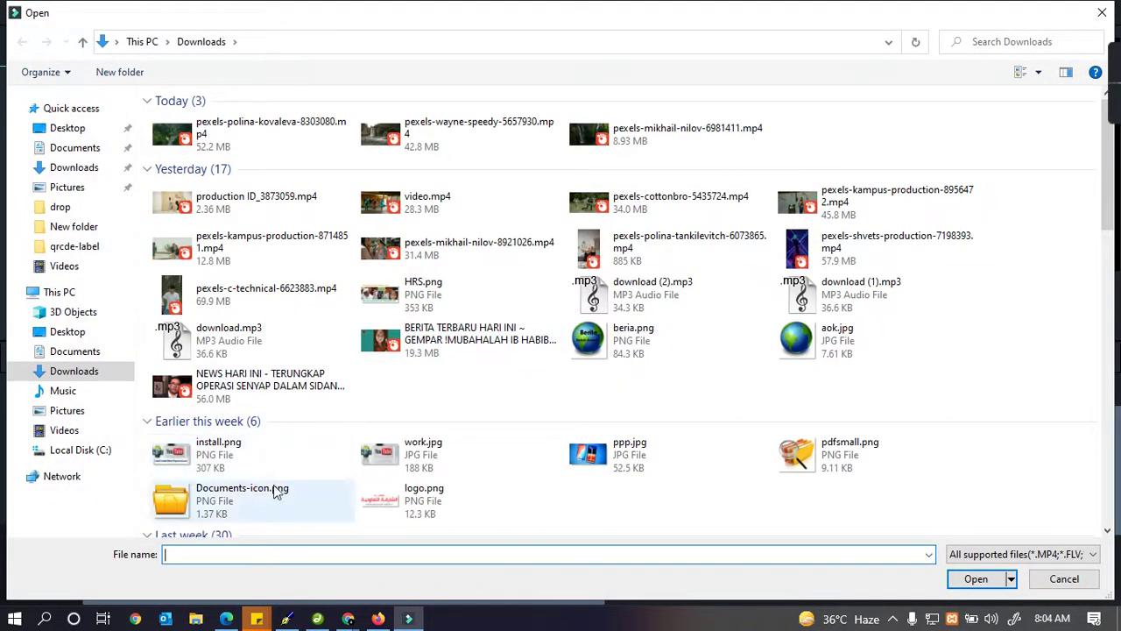
scroll(369, 505, down, 2)
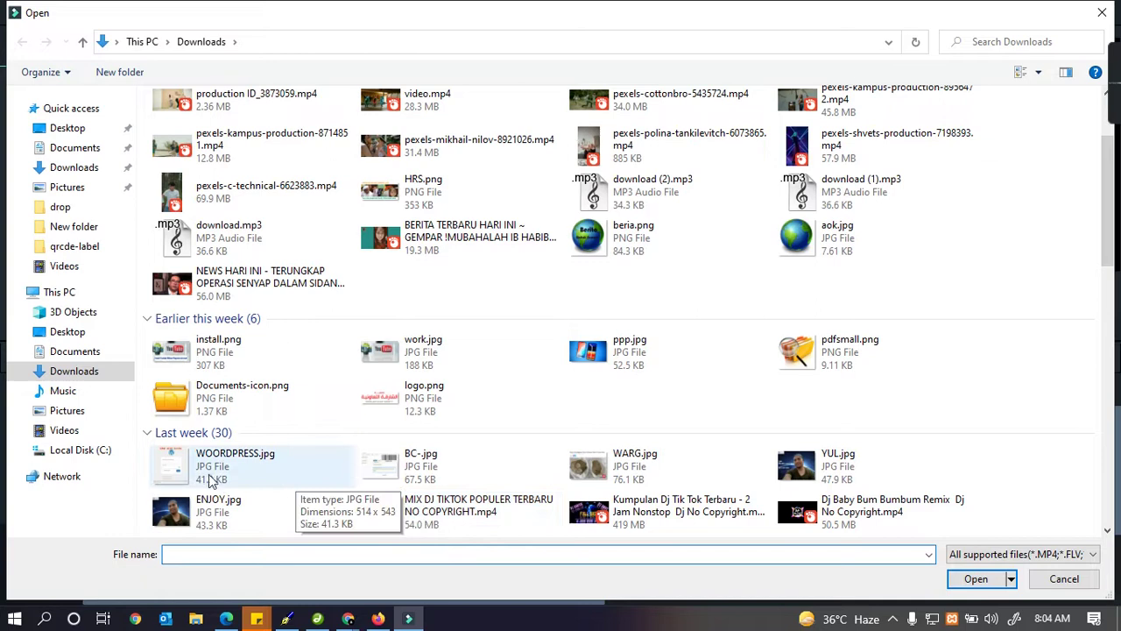
scroll(348, 462, down, 5)
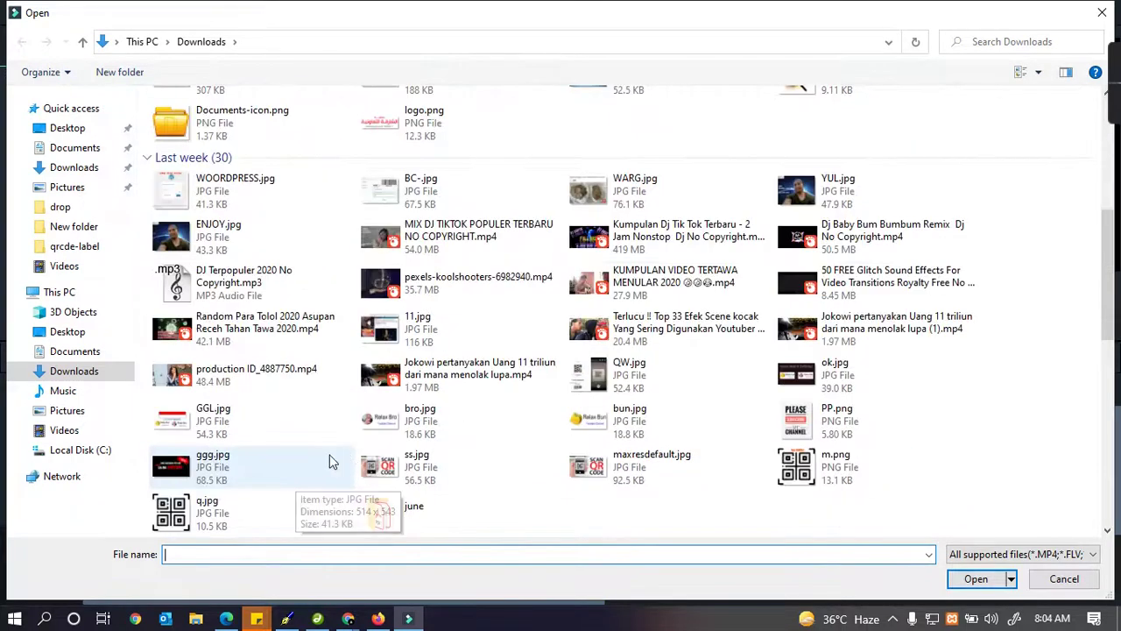
double_click(867, 404)
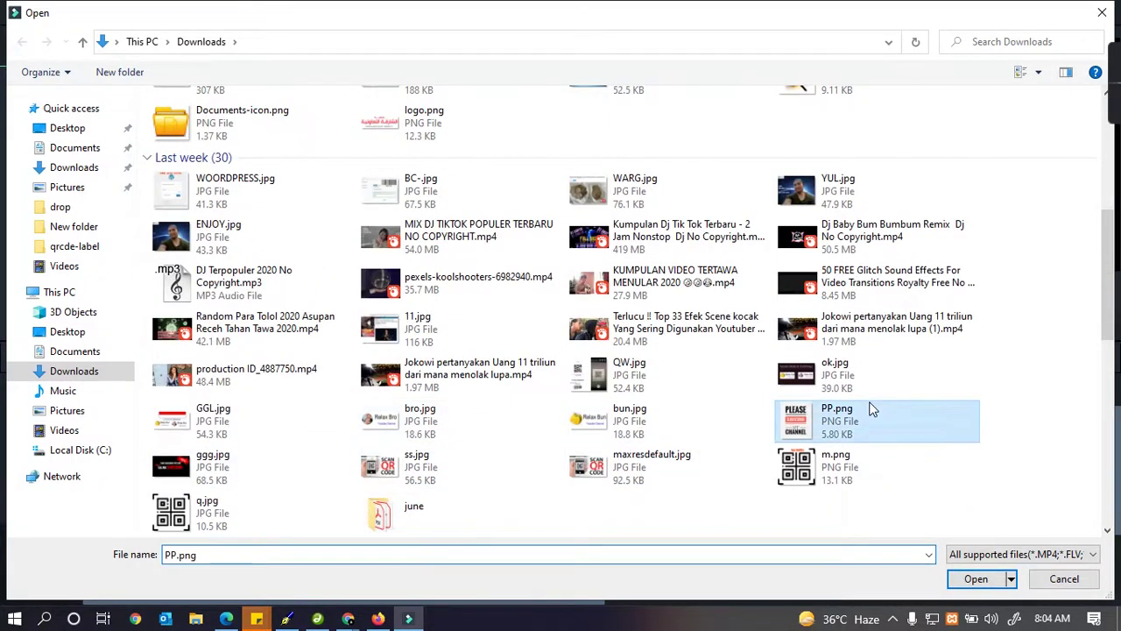
scroll(266, 331, down, 1)
drag(265, 308, 113, 415)
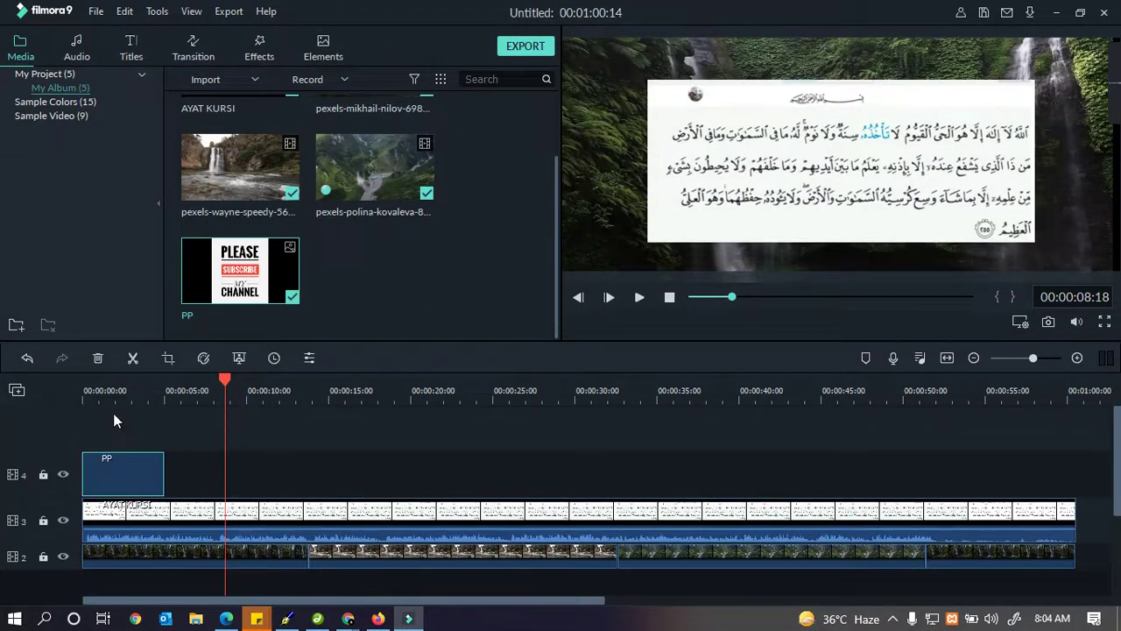
- Shrink the PP subscribe image into the upper-left corner of the frame and apply the Bounce to zoom in 1 motion
double_click(112, 463)
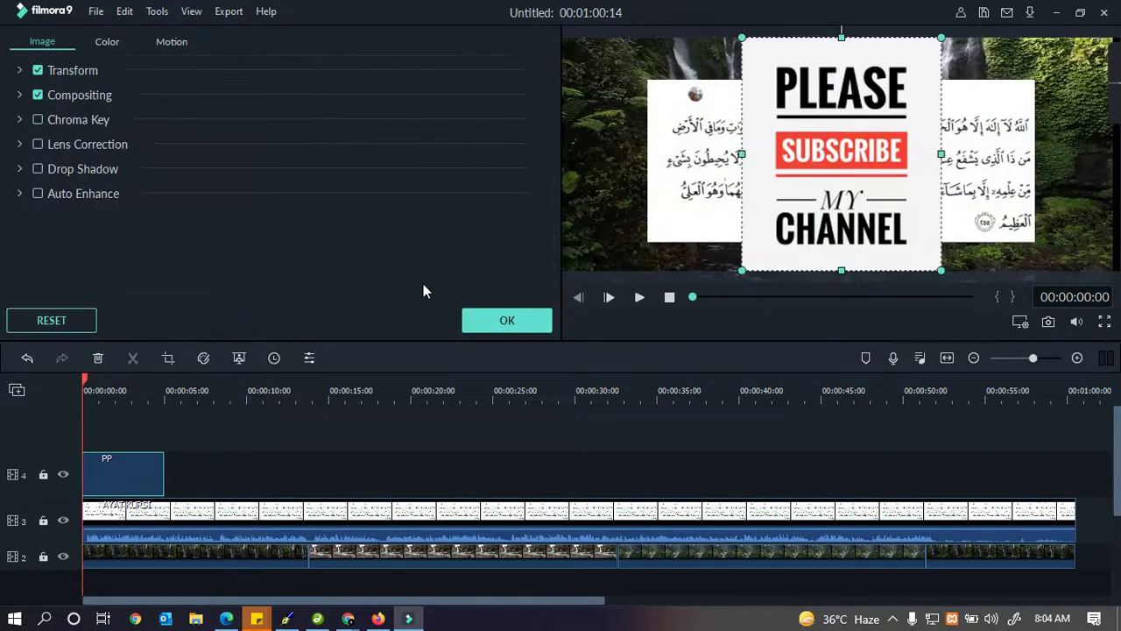
drag(738, 33, 587, 66)
click(172, 41)
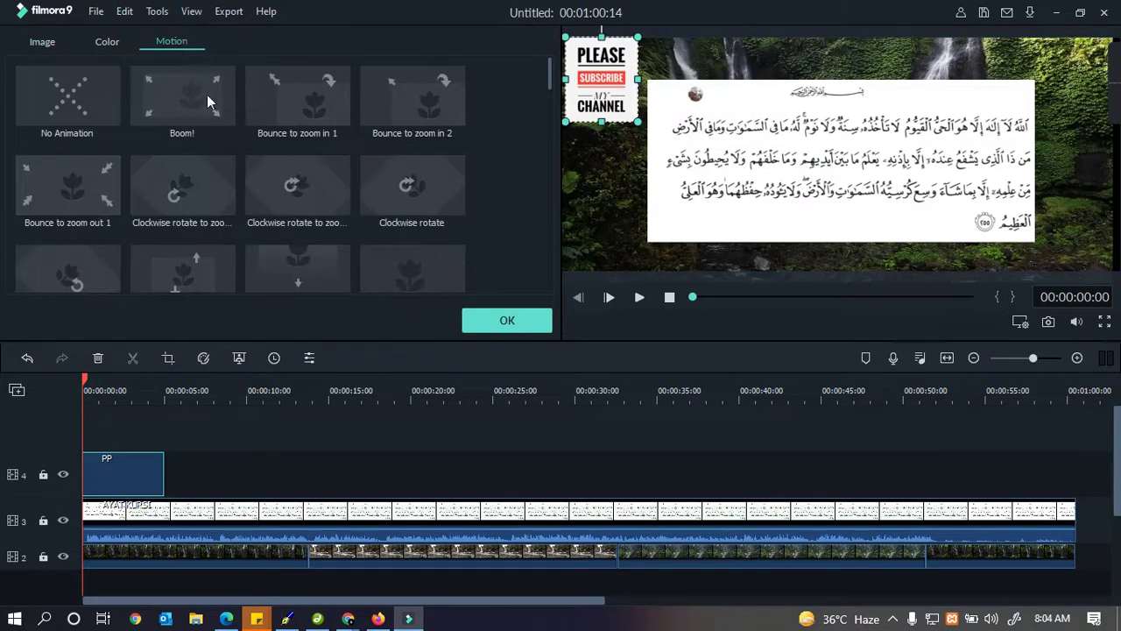
double_click(297, 95)
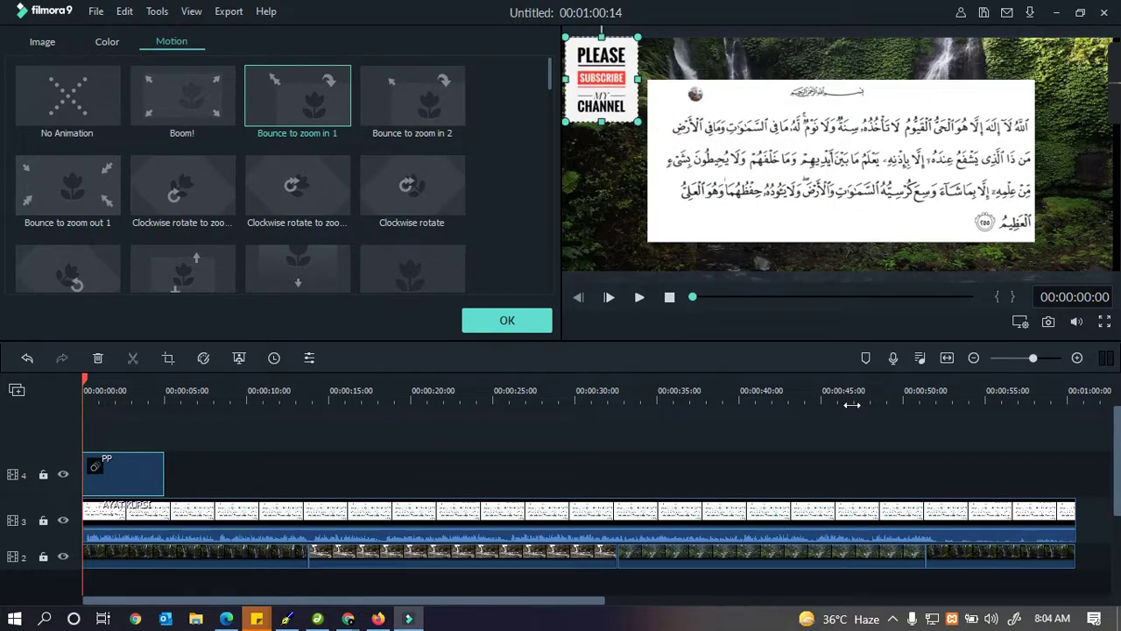
- Paste two copies of the PP clip onto track 4, placing them at about 16 seconds and 49 seconds
click(973, 296)
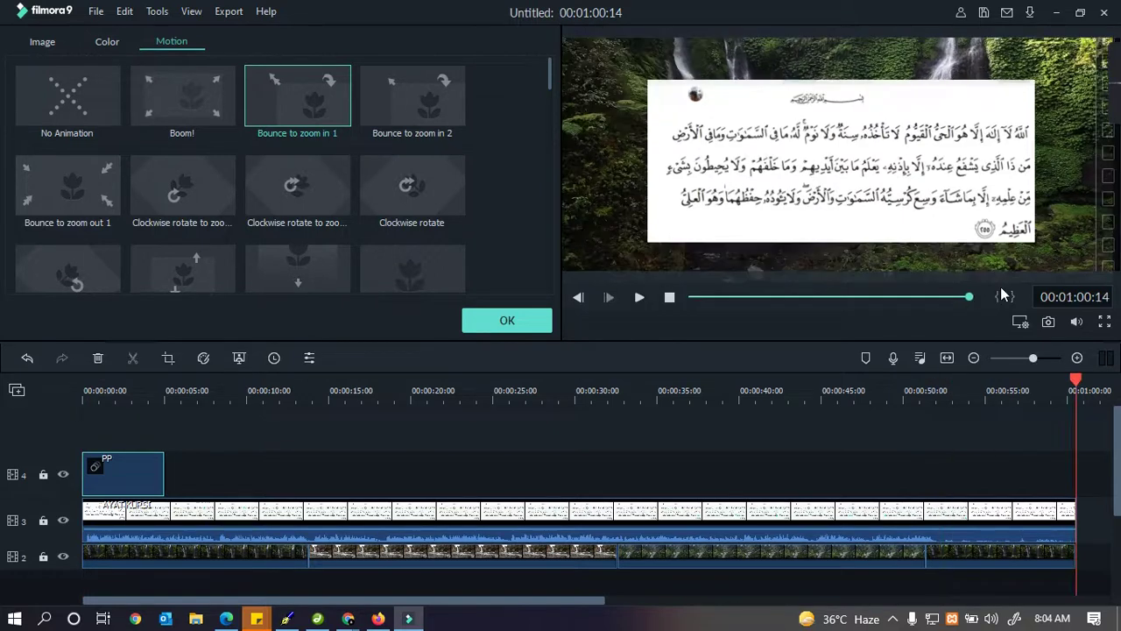
key(ctrl+v)
drag(1047, 586, 531, 487)
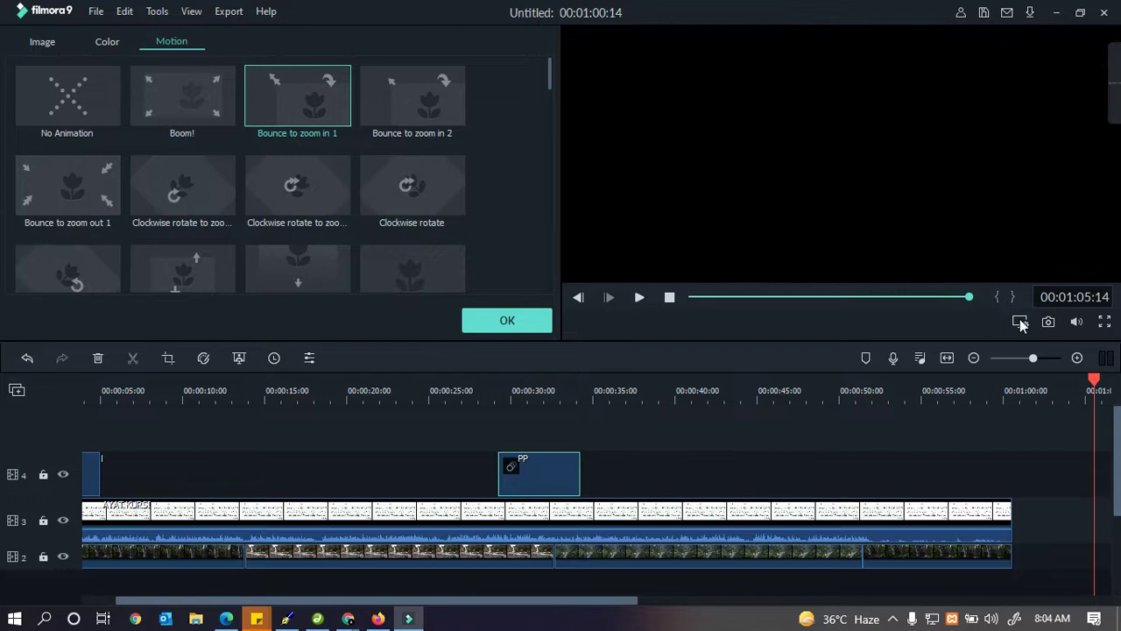
key(ctrl+v)
drag(1053, 592, 788, 464)
drag(490, 466, 266, 460)
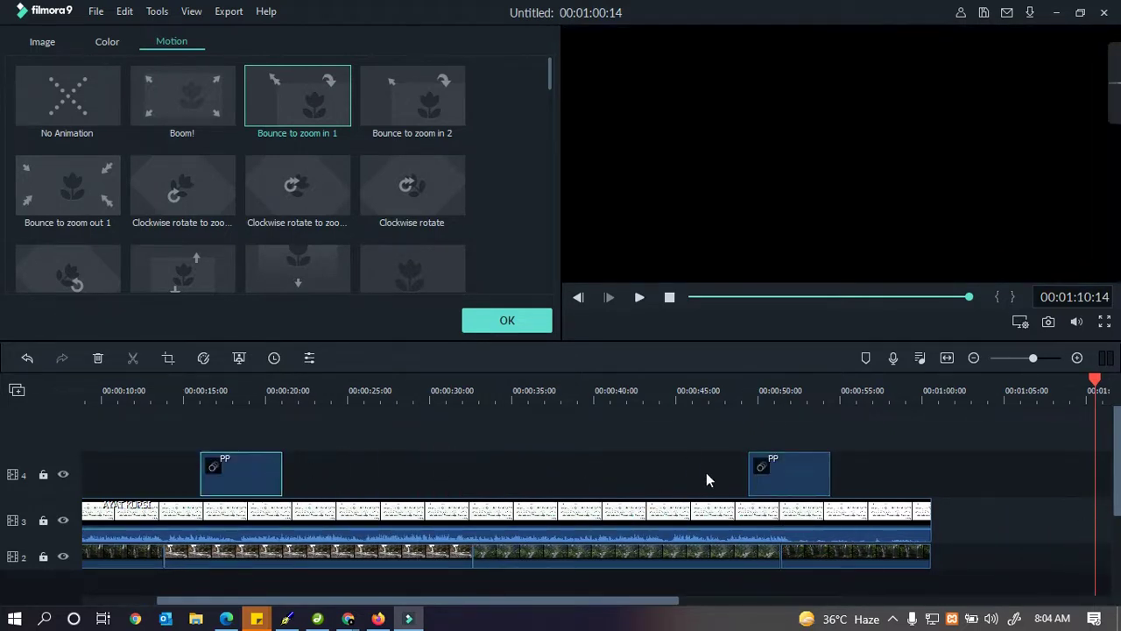
- Play the timeline from the PP copy at about 16 seconds and pause at about 23 seconds
click(218, 469)
click(639, 297)
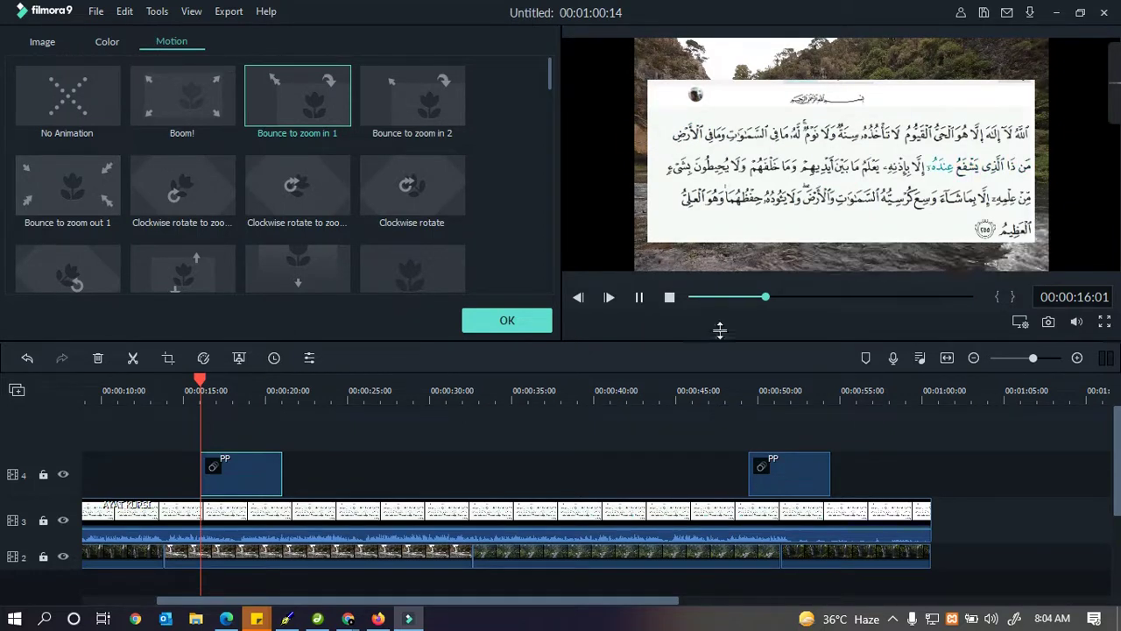
click(640, 298)
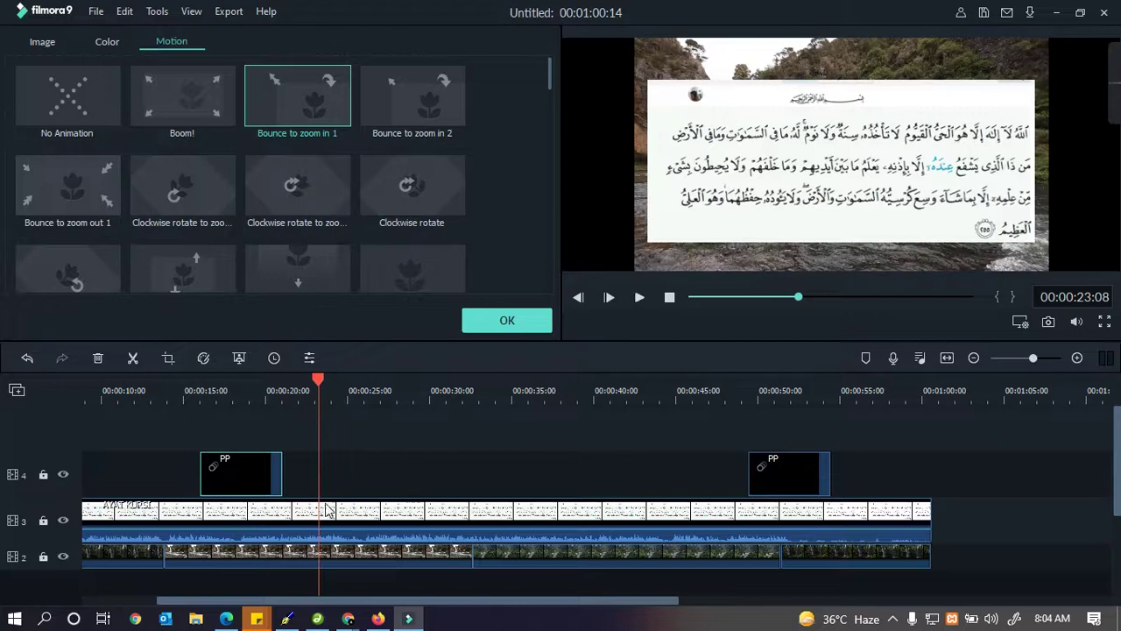
- Stretch the river waterfall clip horizontally on both sides so it fills the full frame width
double_click(247, 554)
drag(636, 152, 565, 167)
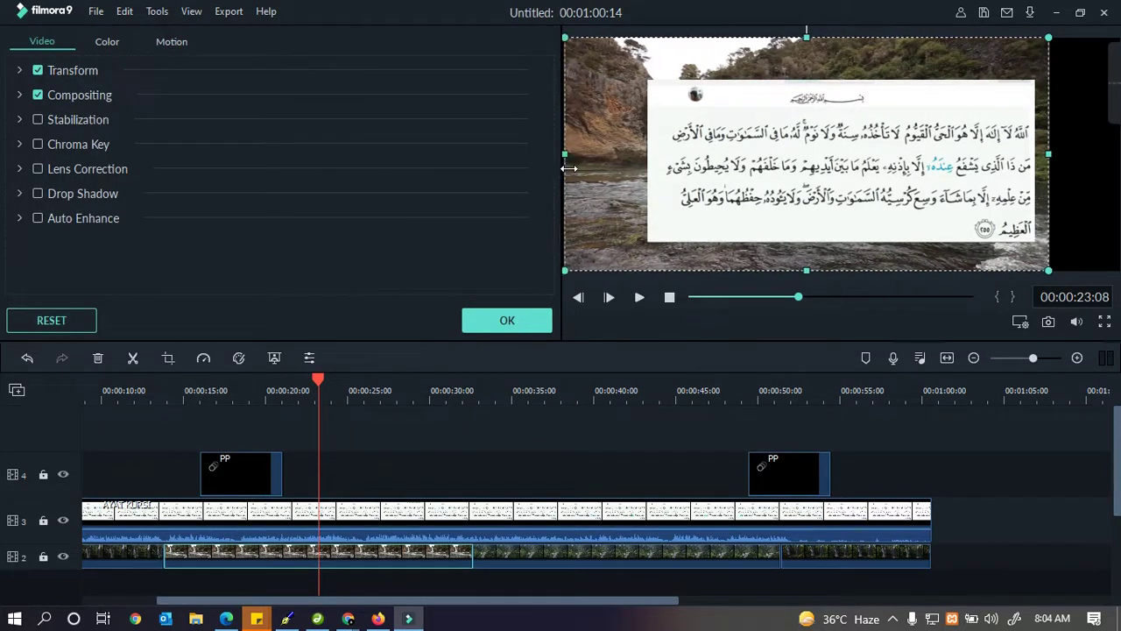
drag(1050, 153, 1115, 143)
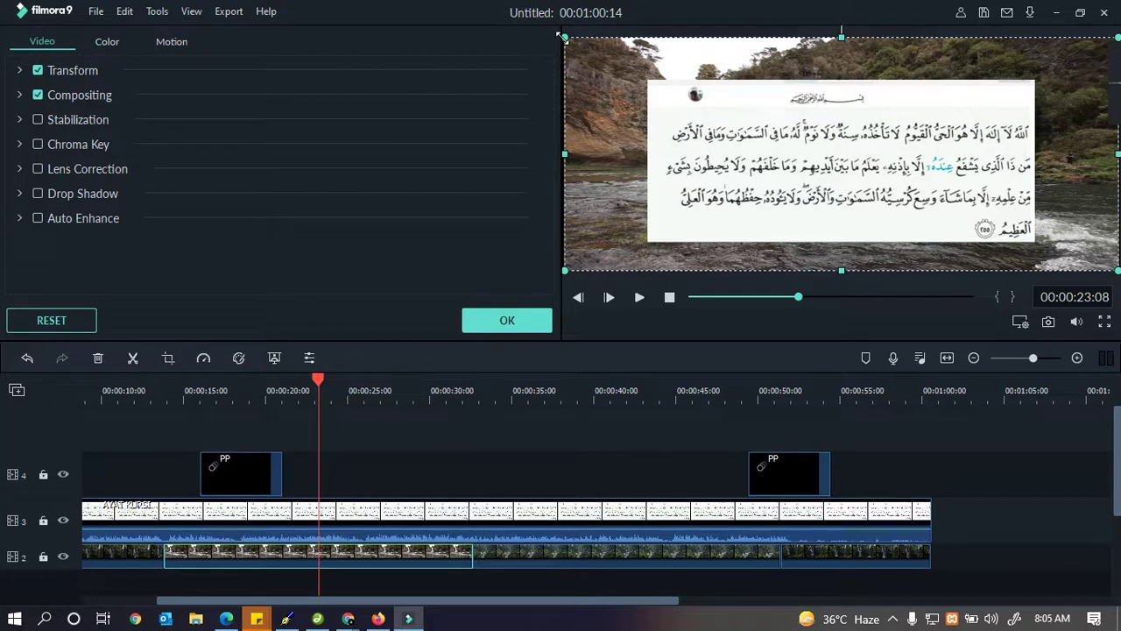
- Stretch the green mountain valley clip horizontally on both sides to cover the black bars in the frame
click(552, 559)
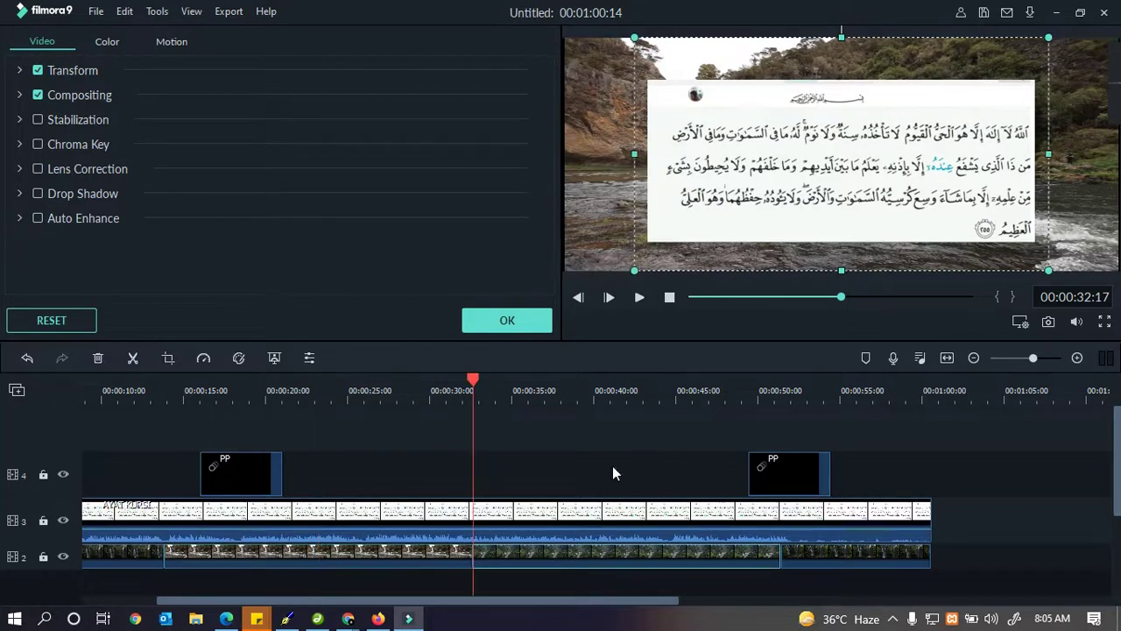
click(856, 558)
click(745, 557)
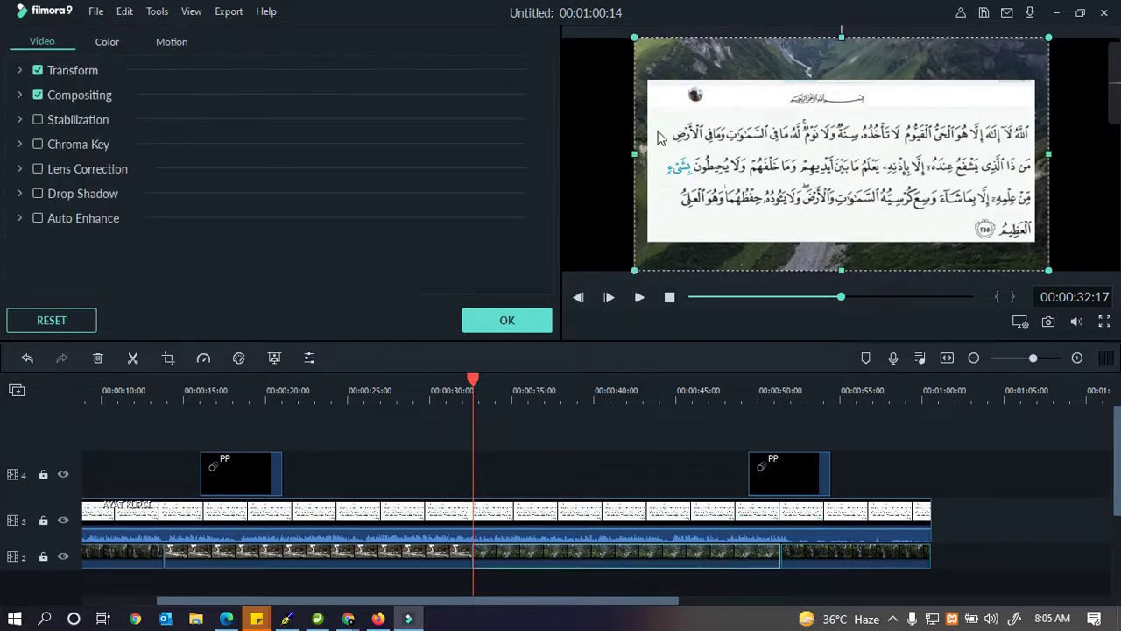
drag(636, 153, 560, 149)
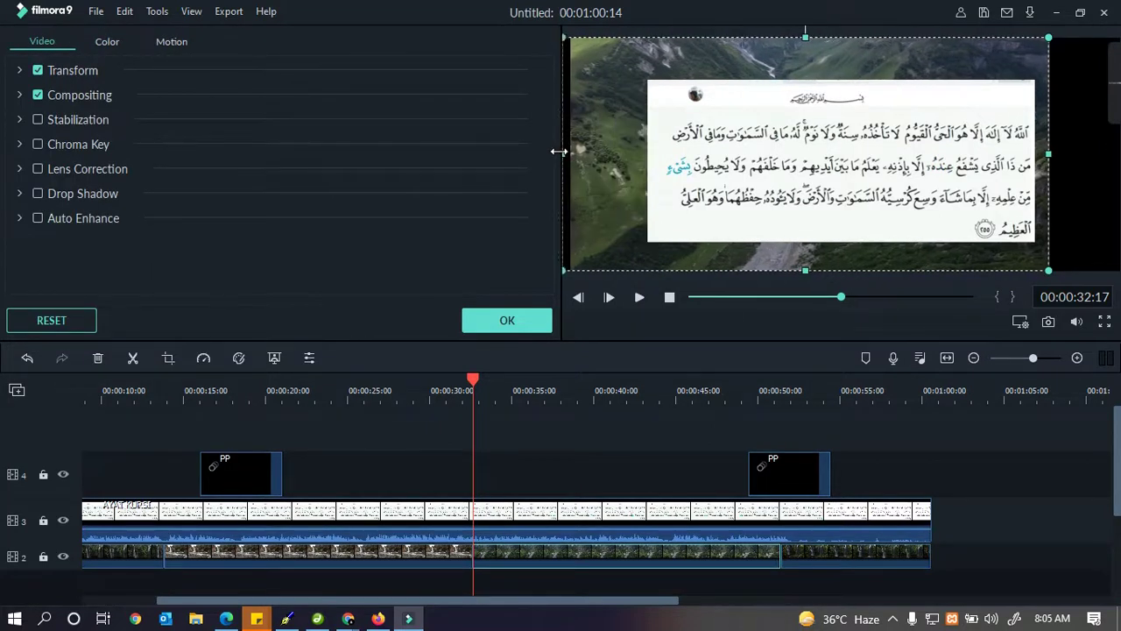
mouse_move(1107, 149)
drag(1048, 153, 1117, 156)
- Check the last waterfall clip's frame, return to the timeline start, and close the open clip settings
click(854, 561)
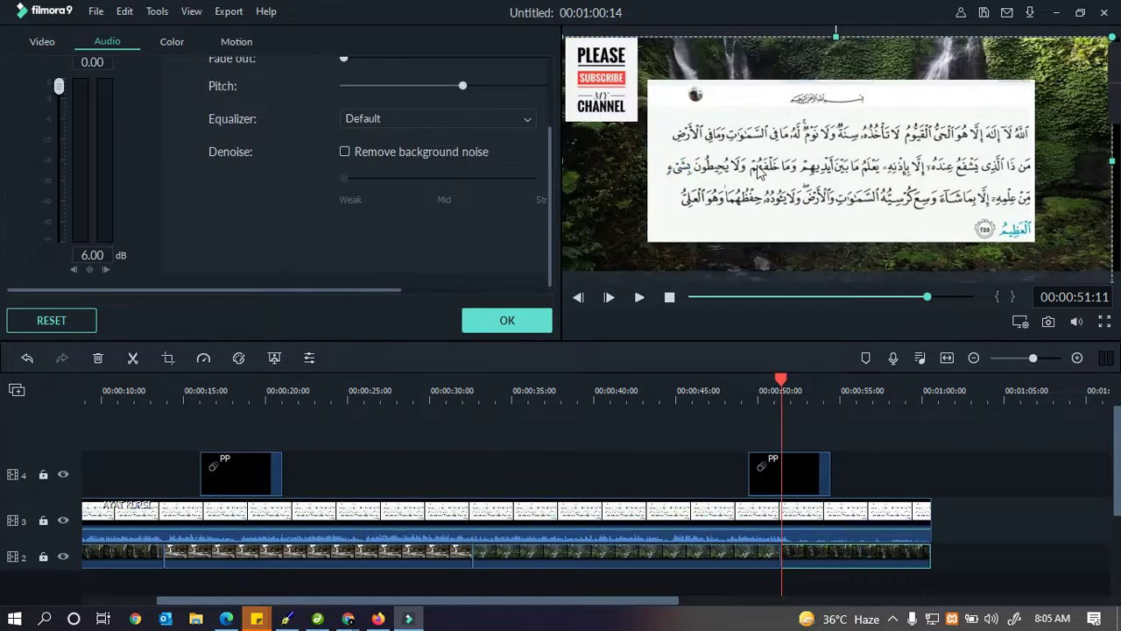
click(669, 297)
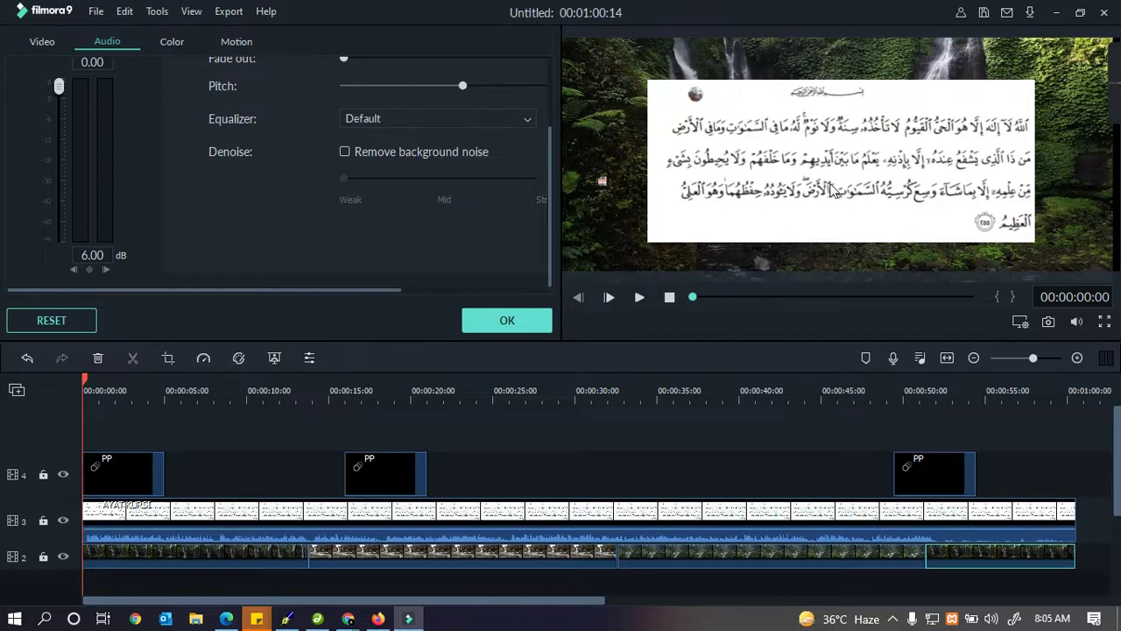
mouse_move(356, 529)
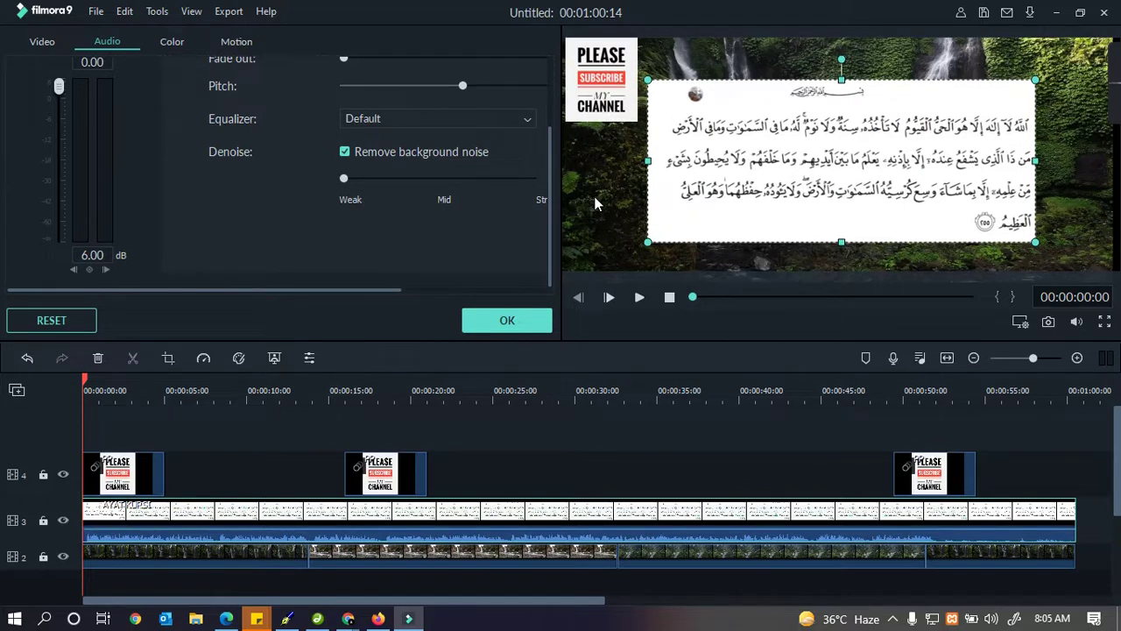
click(501, 328)
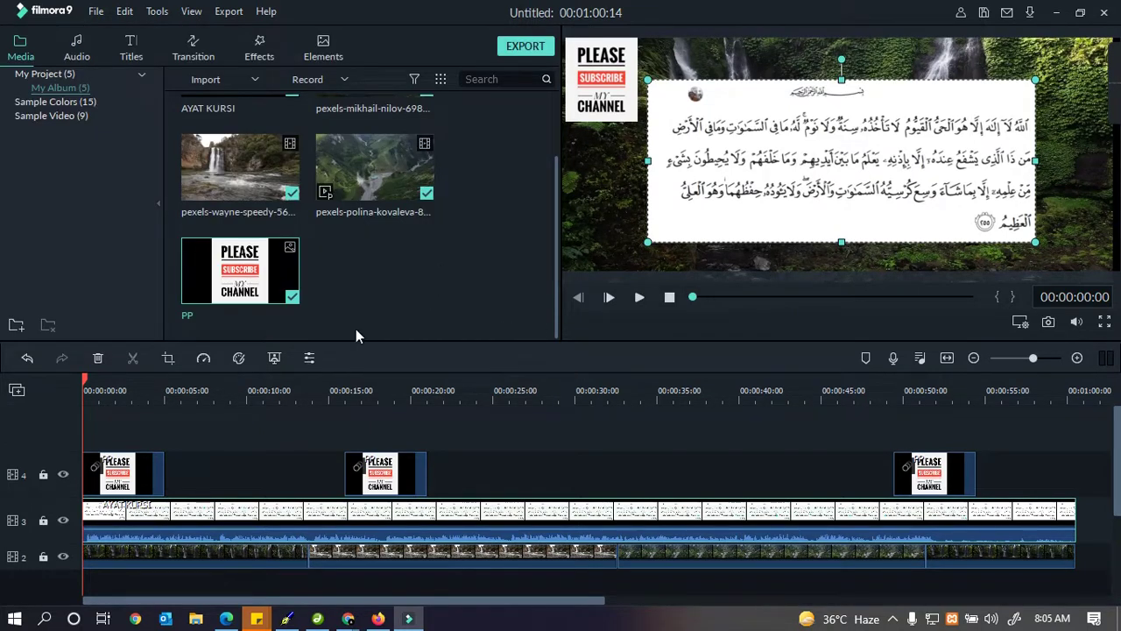
scroll(309, 434, down, 2)
scroll(311, 436, up, 2)
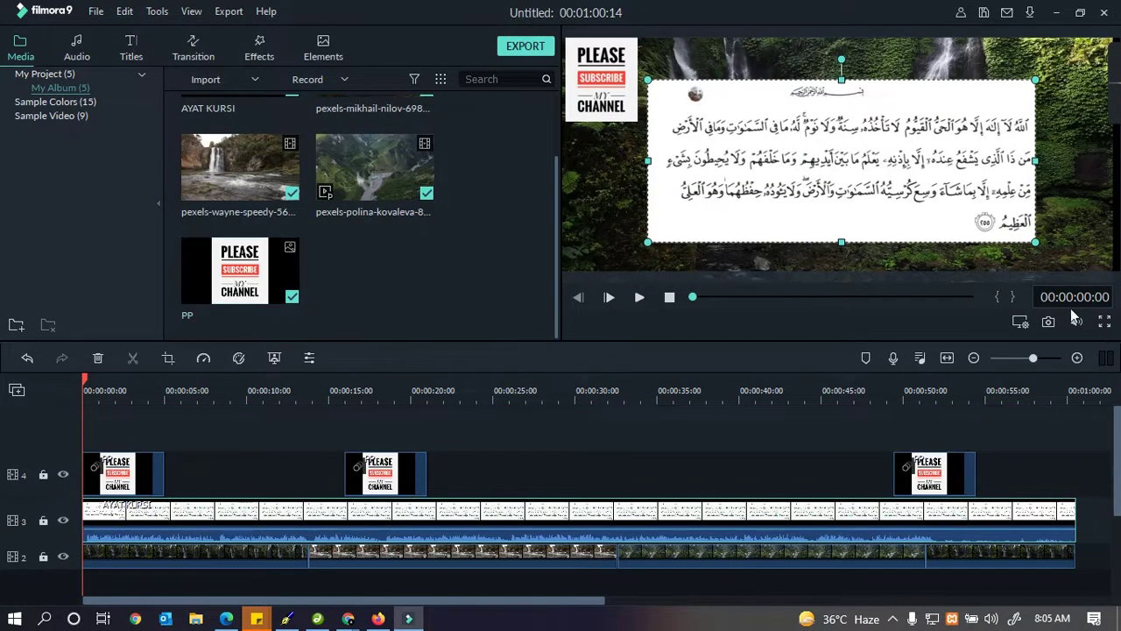
scroll(348, 253, up, 2)
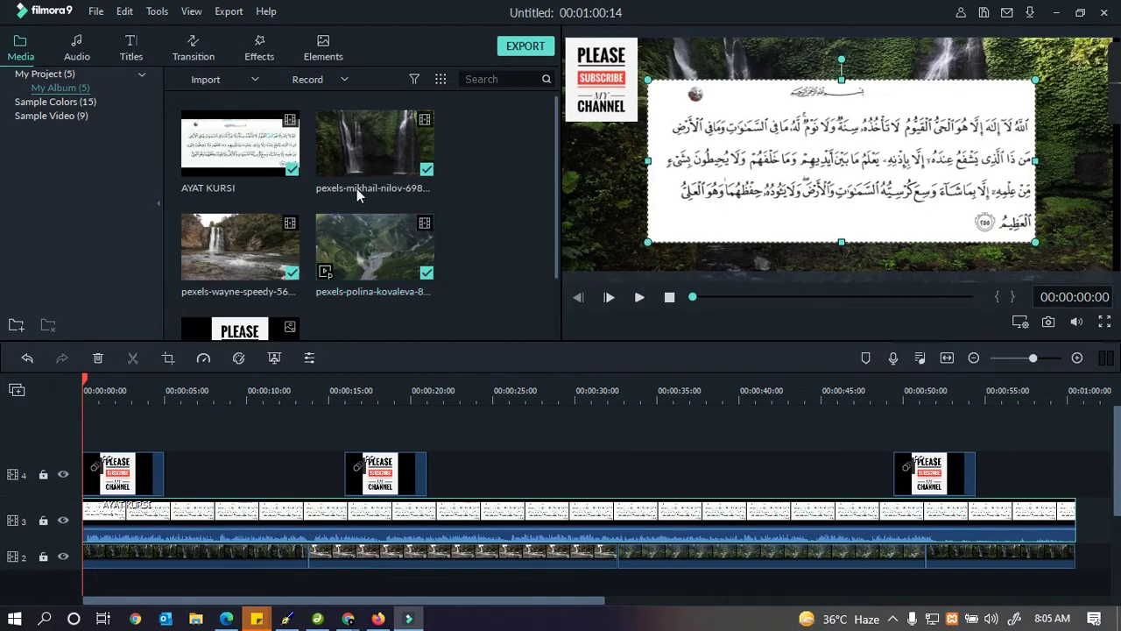
scroll(328, 167, down, 2)
scroll(332, 168, up, 2)
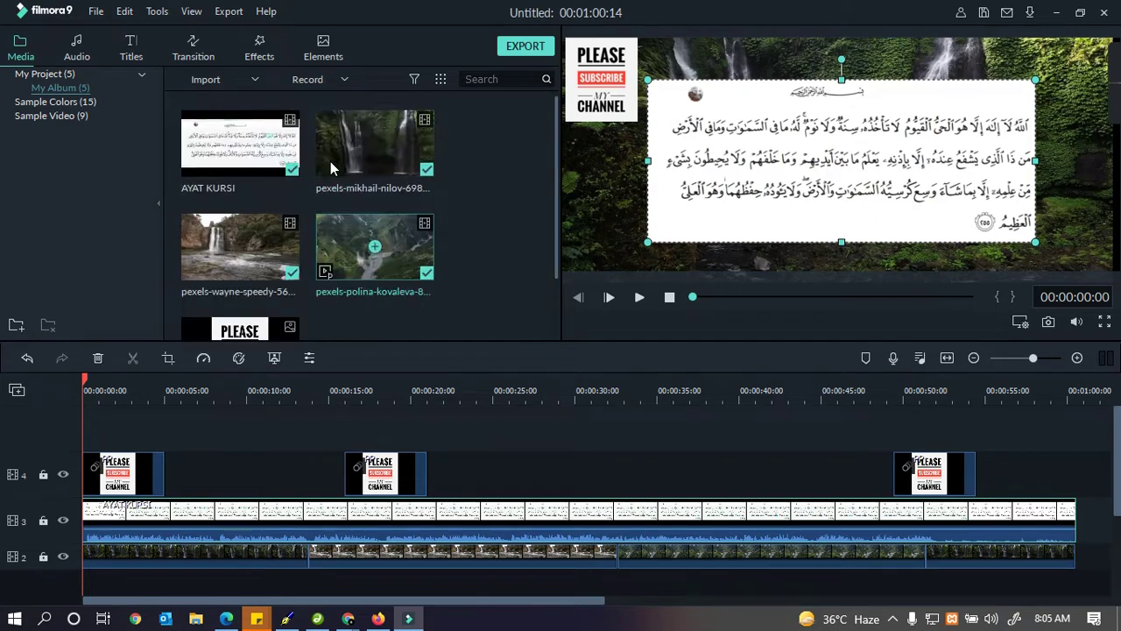
scroll(499, 305, down, 2)
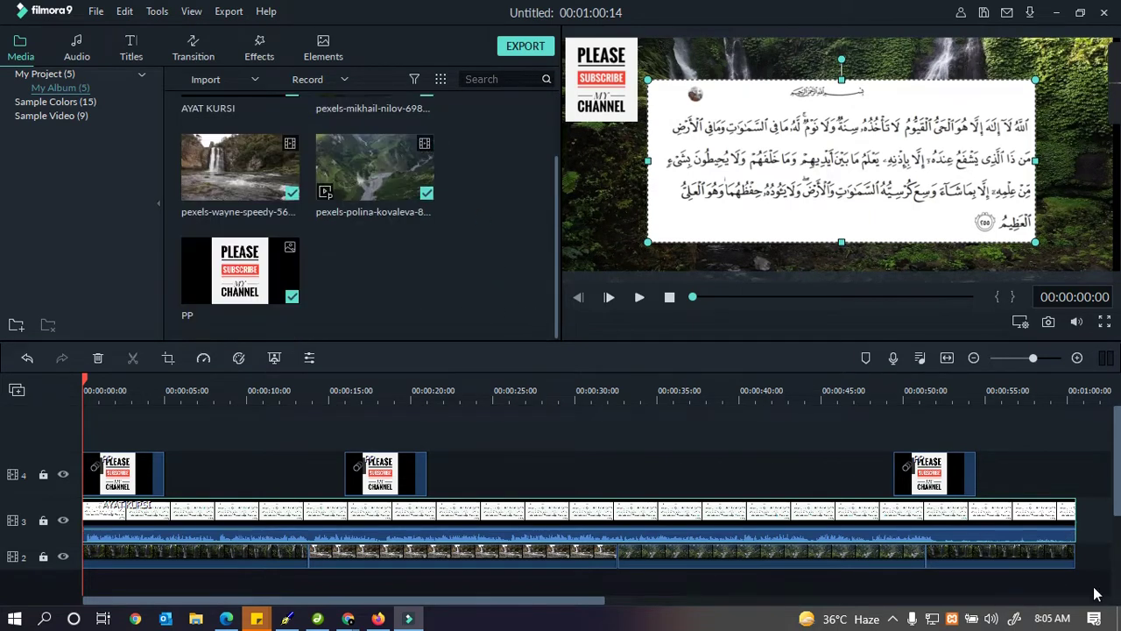
- Copy all timeline clips and paste the set three times in succession, starting from the end of the sequence at 00:01:00:14
click(632, 454)
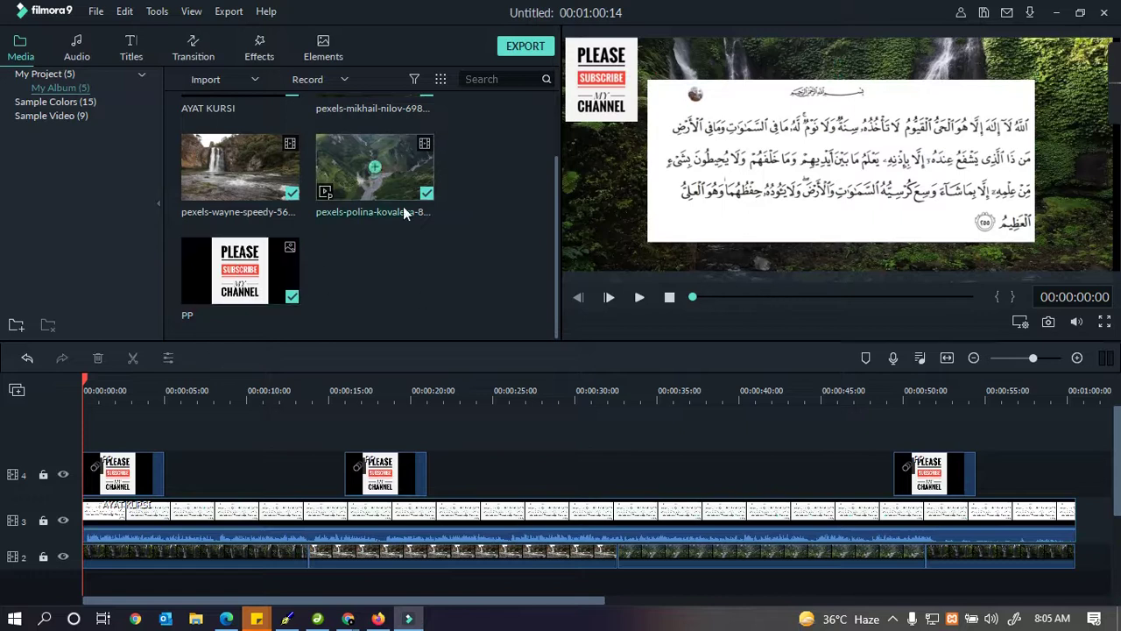
scroll(376, 166, up, 2)
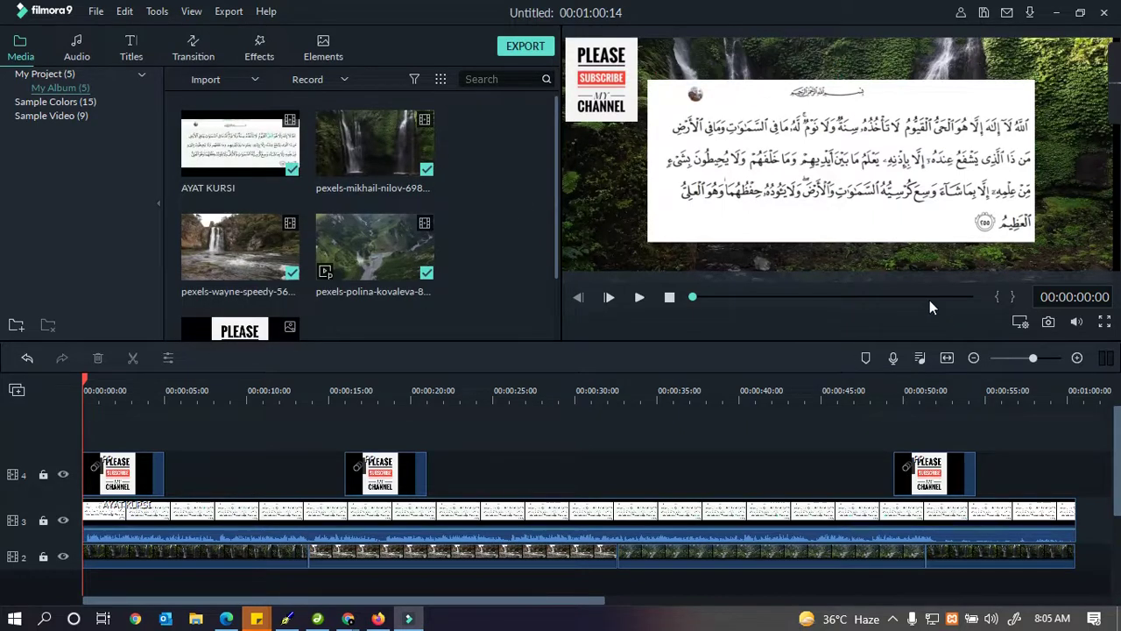
click(971, 296)
scroll(987, 356, down, 2)
scroll(988, 357, up, 2)
scroll(1010, 500, down, 2)
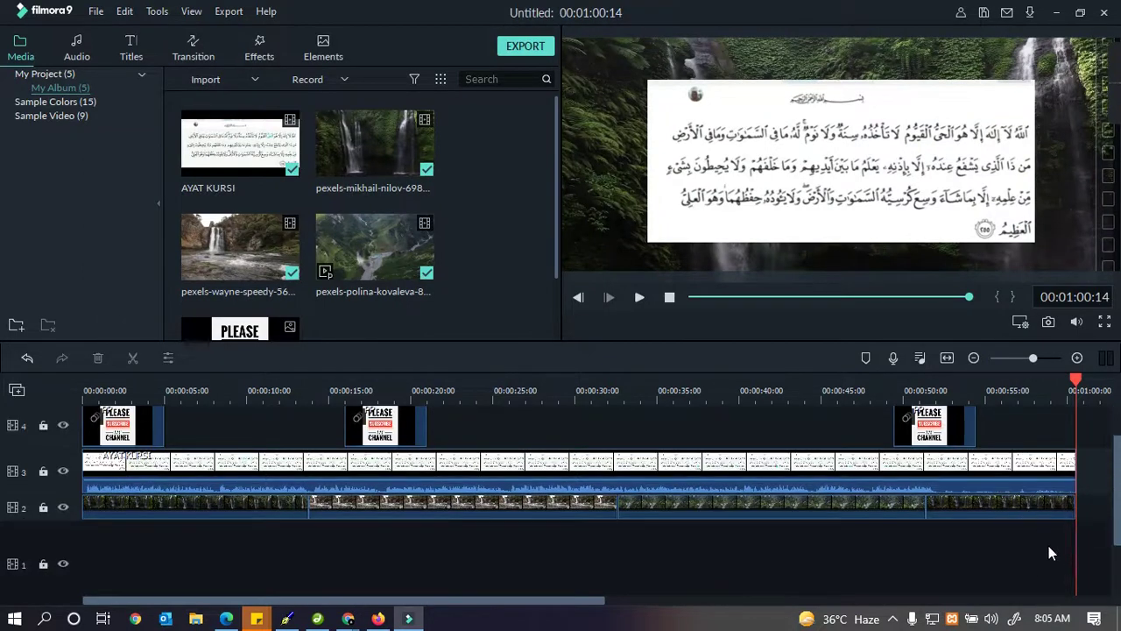
scroll(1069, 549, up, 2)
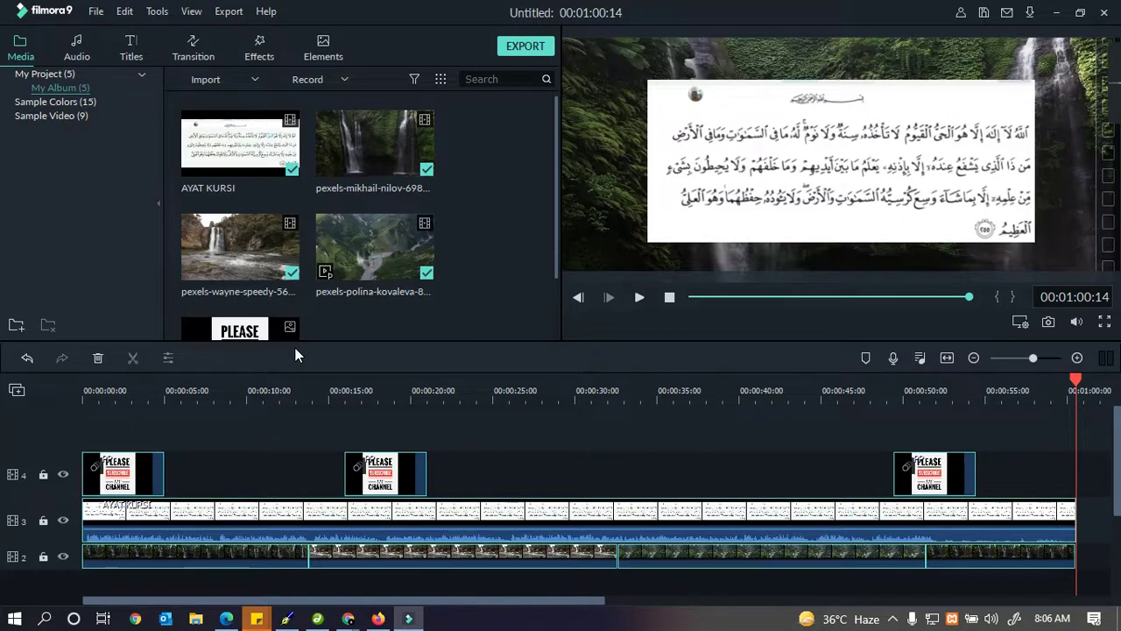
key(ctrl+v)
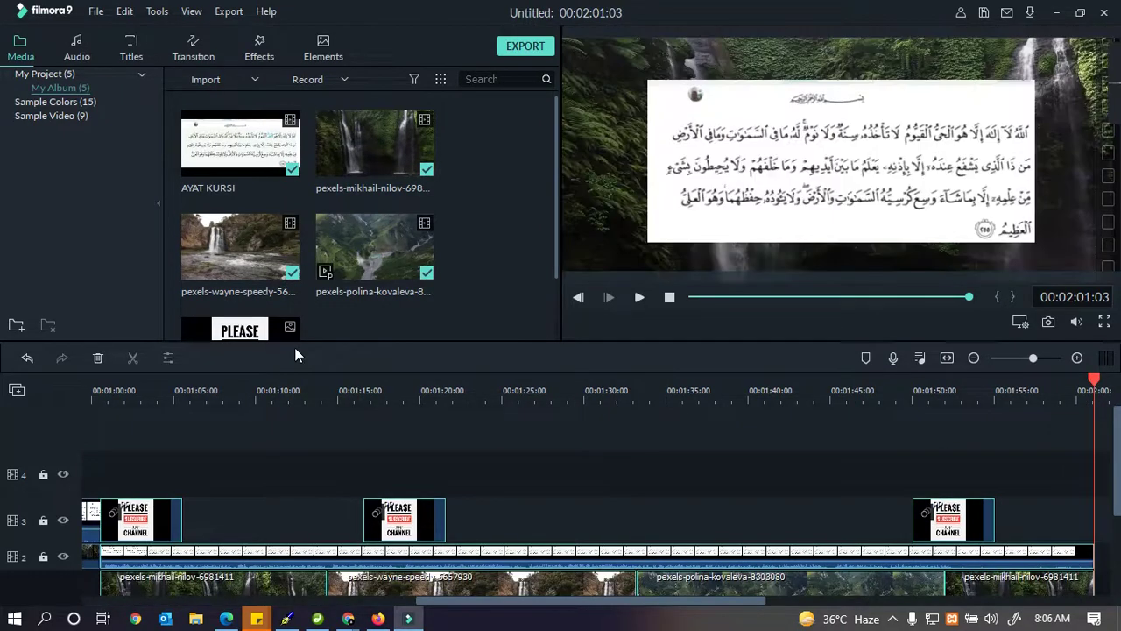
key(ctrl+v)
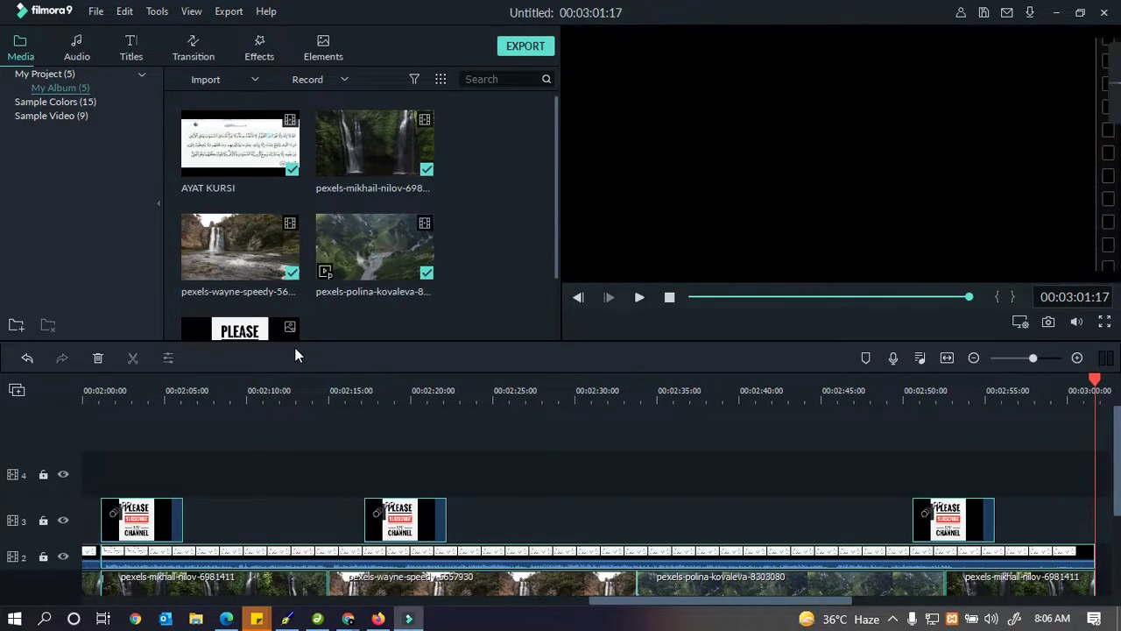
key(ctrl+v)
scroll(268, 524, down, 1)
scroll(269, 523, down, 1)
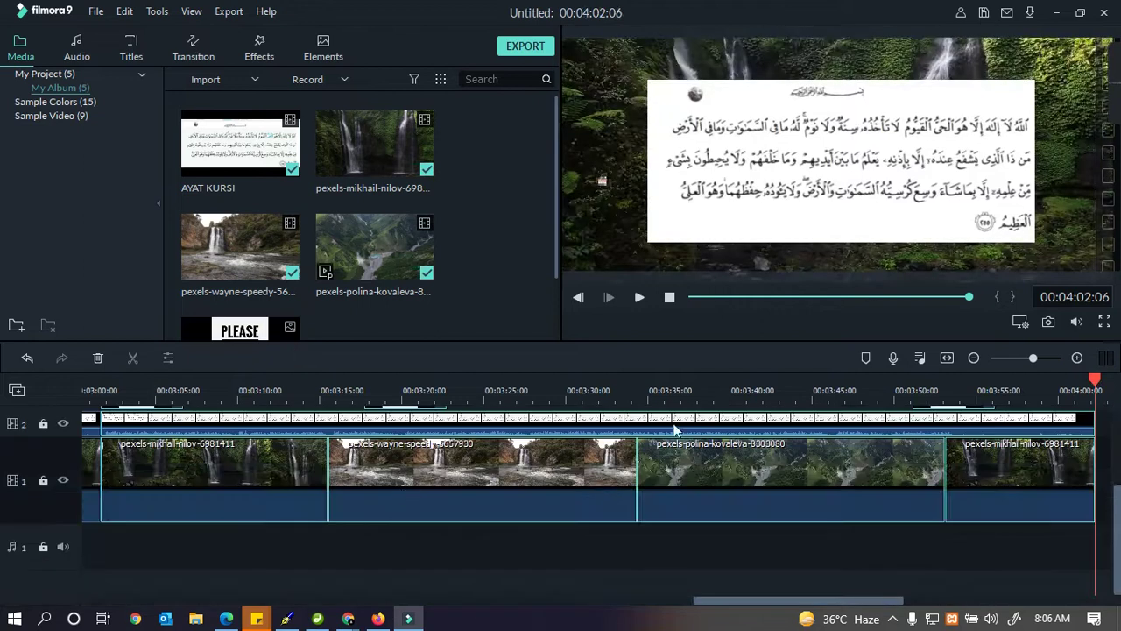
- Examine the pasted clip sets across all tracks from the timeline start to the end and return to the beginning
drag(728, 610, 35, 606)
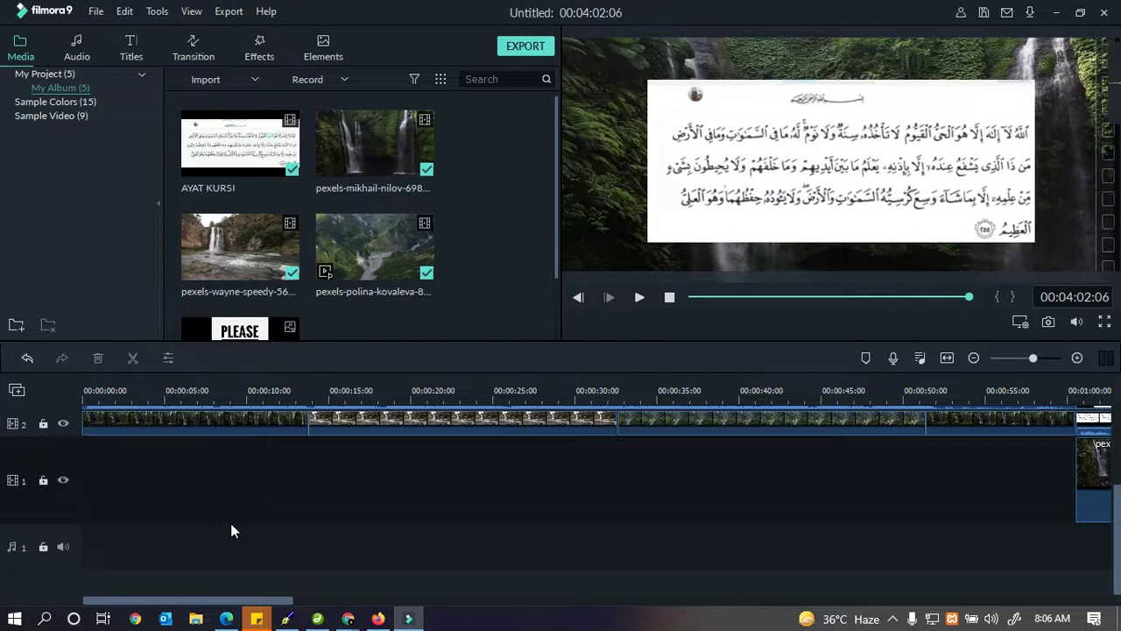
scroll(389, 508, up, 2)
scroll(390, 515, up, 1)
scroll(389, 514, down, 1)
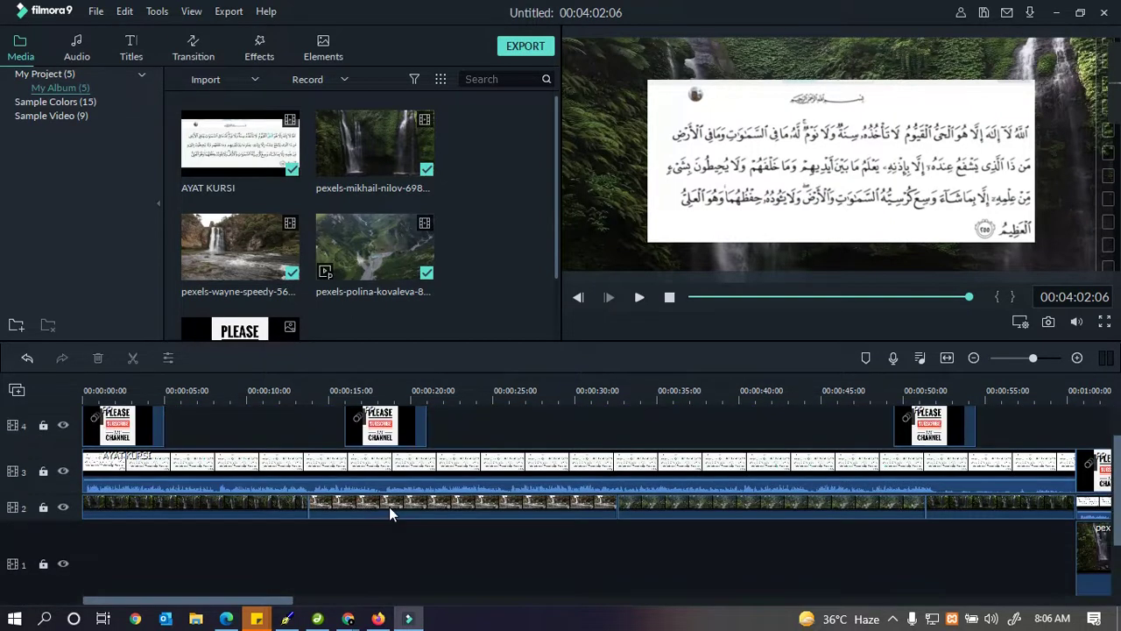
scroll(389, 506, down, 2)
scroll(420, 506, up, 1)
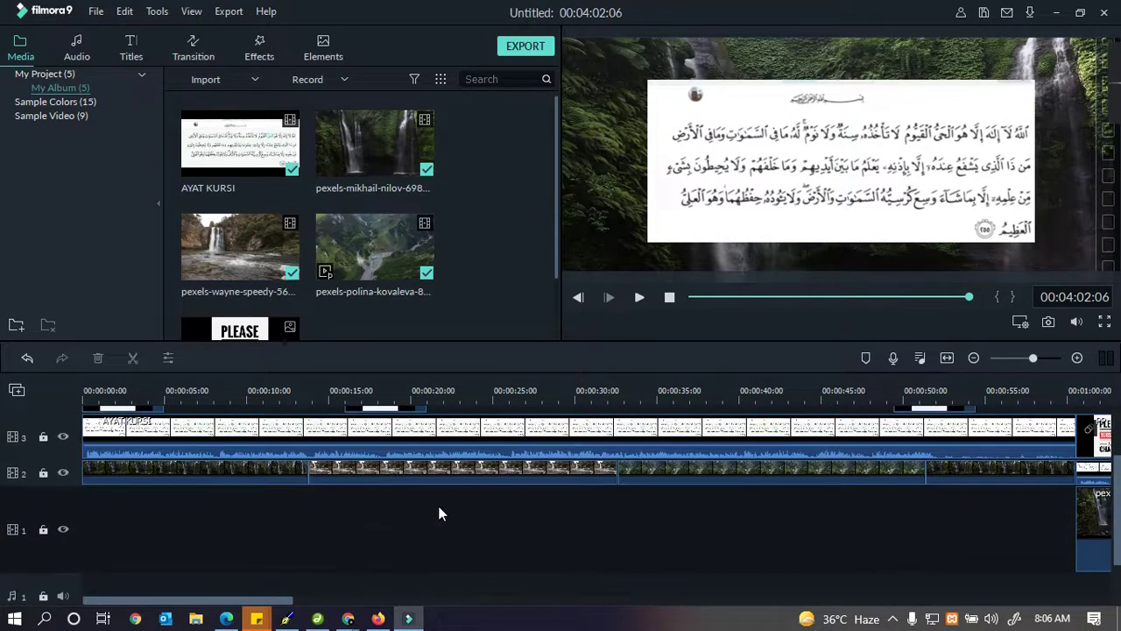
drag(261, 601, 499, 596)
scroll(450, 584, up, 3)
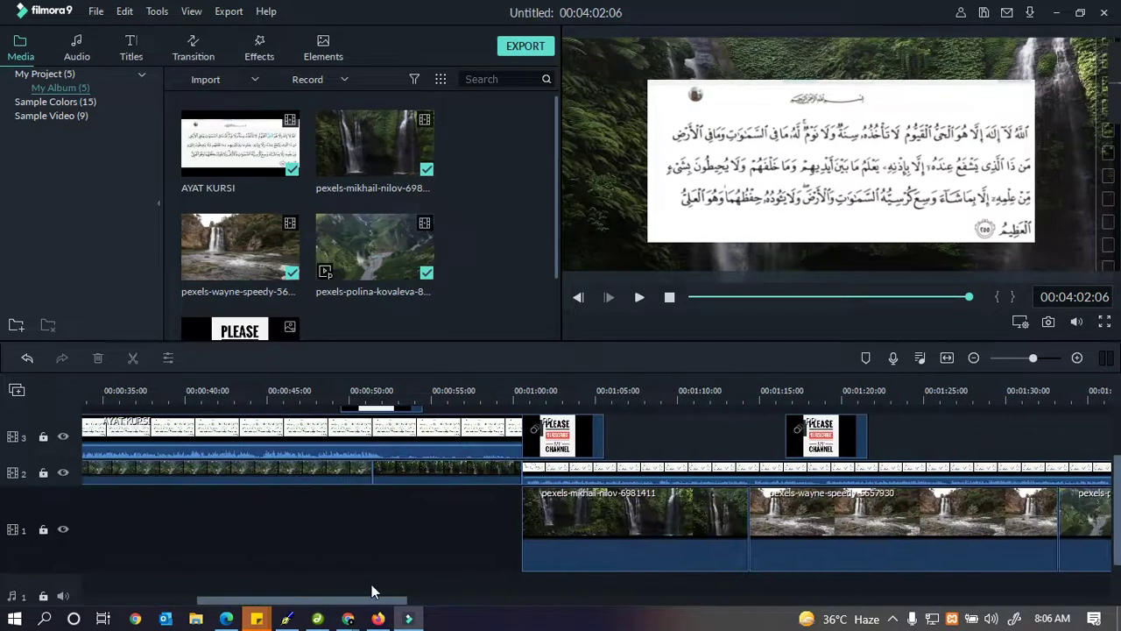
scroll(836, 576, down, 10)
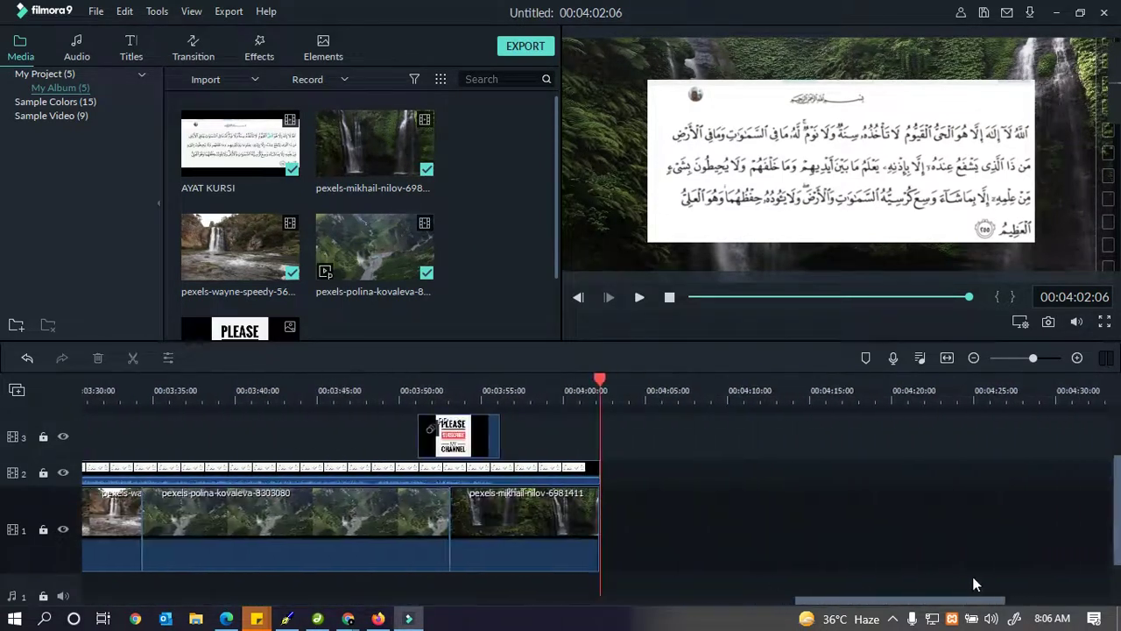
scroll(754, 578, up, 14)
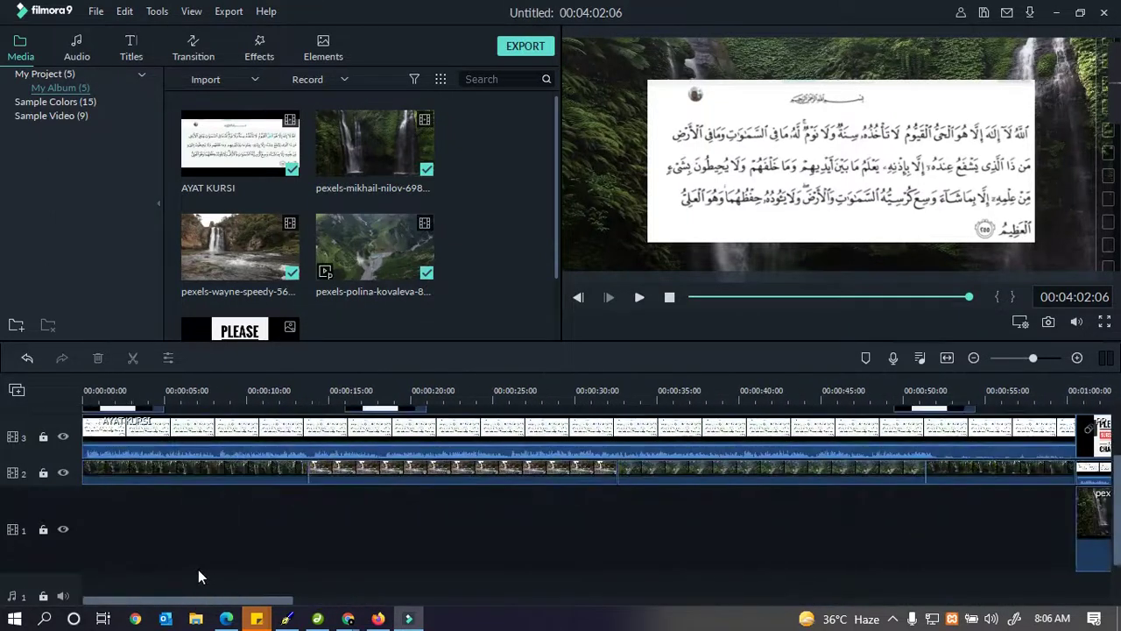
- Apply the Boom! motion to the first waterfall clip and play the timeline from the start to preview it
double_click(245, 479)
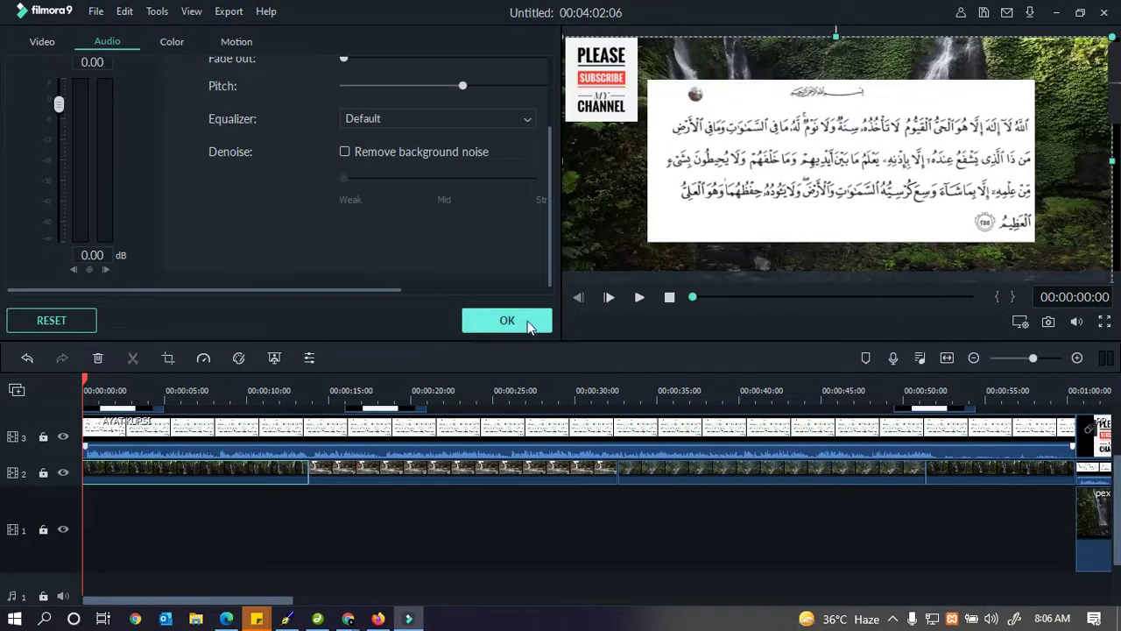
click(517, 320)
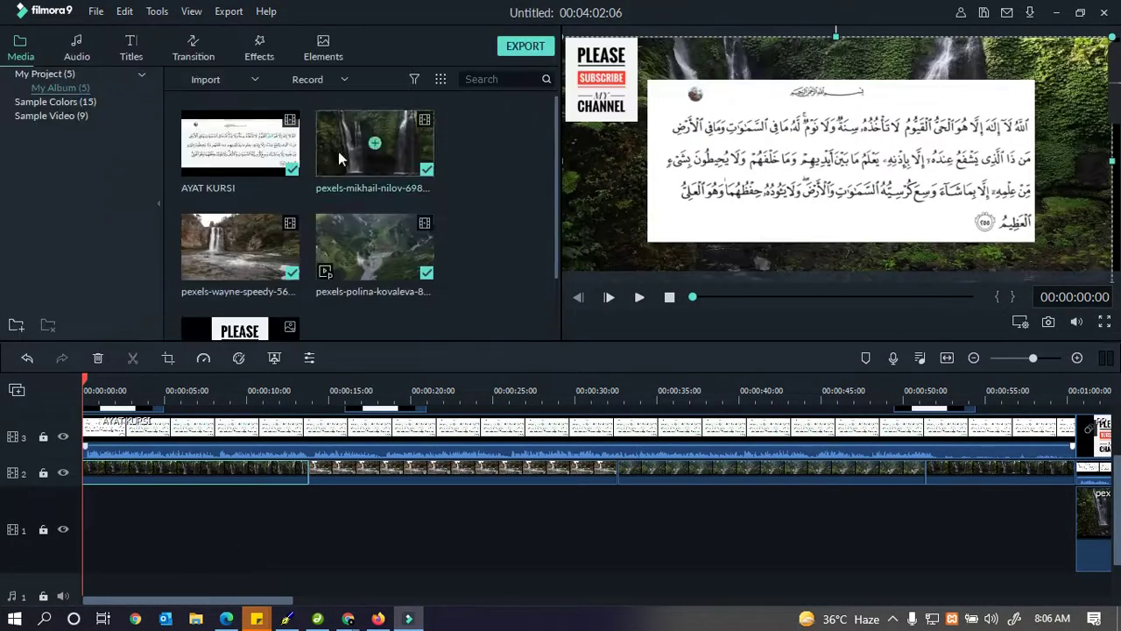
click(322, 51)
double_click(147, 454)
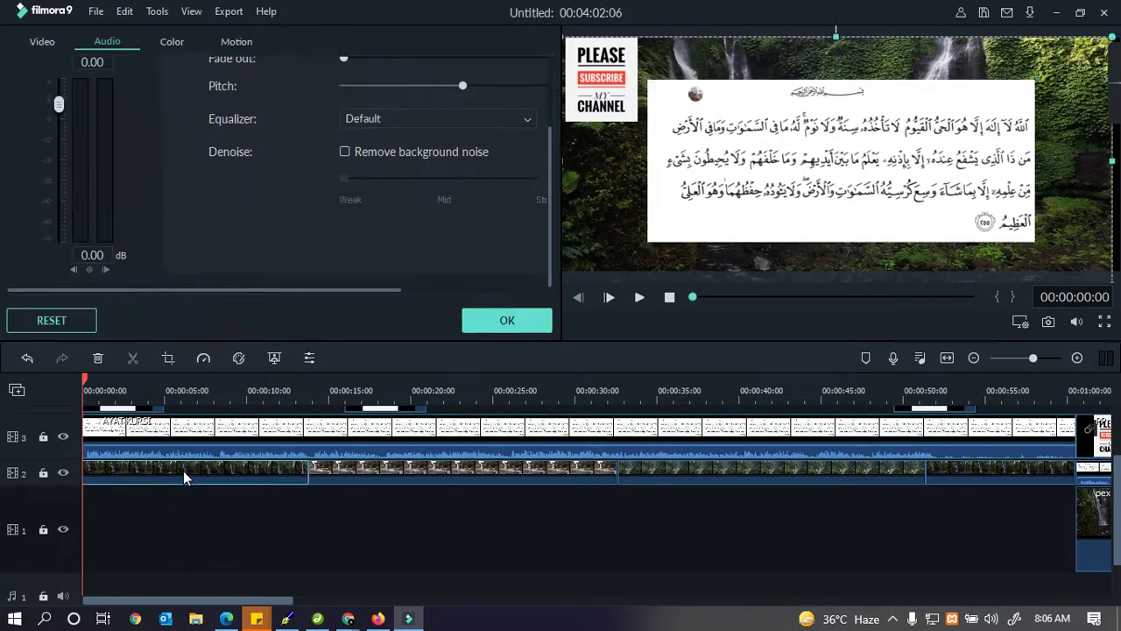
scroll(227, 211, up, 2)
click(243, 38)
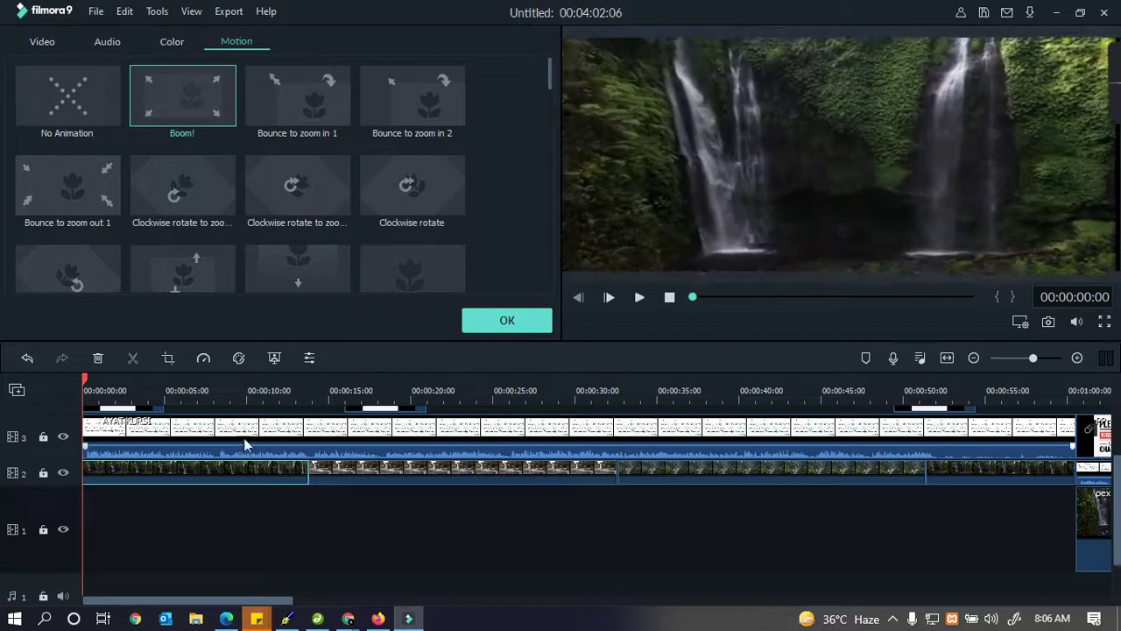
click(212, 442)
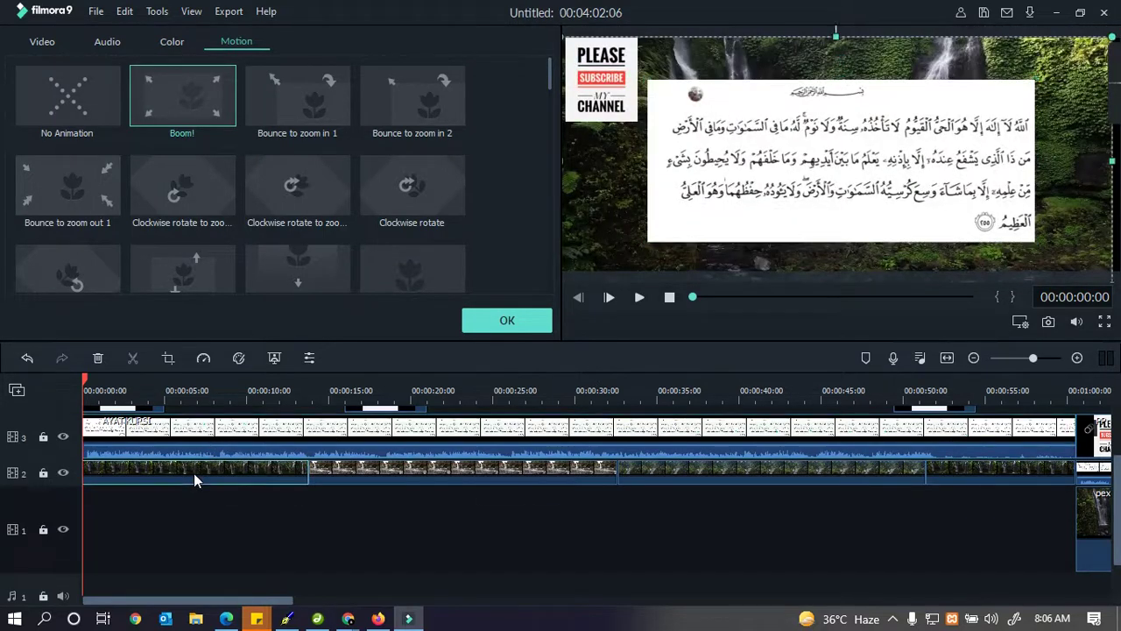
click(638, 297)
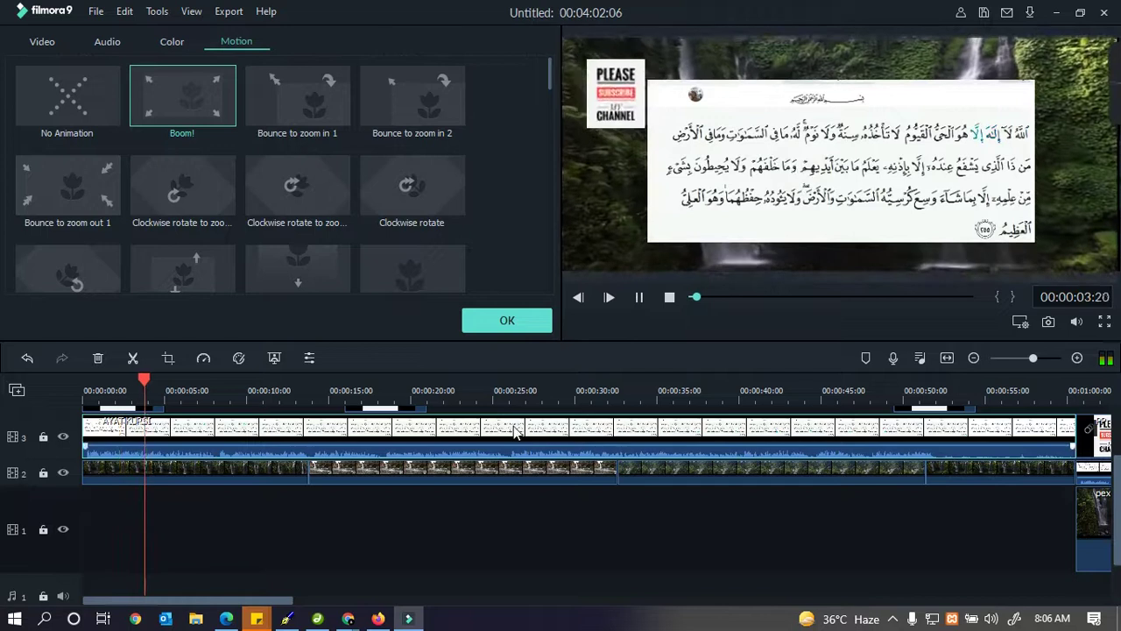
- Apply the Boom! motion to the river waterfall, green valley and last waterfall clips in the first minute of the timeline
click(444, 467)
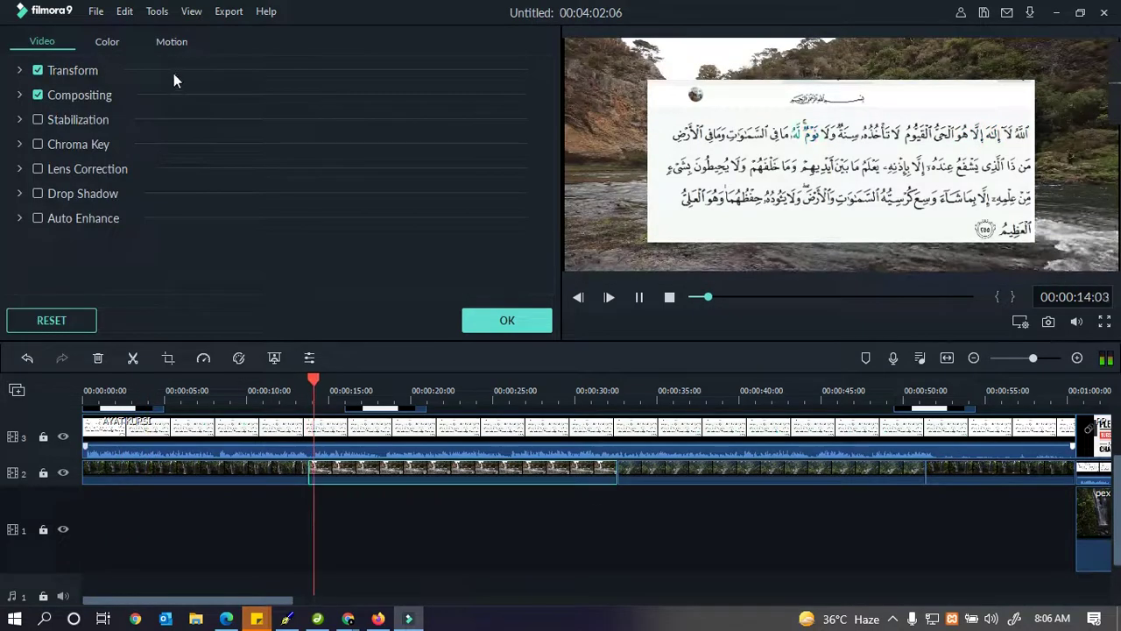
click(172, 40)
click(168, 91)
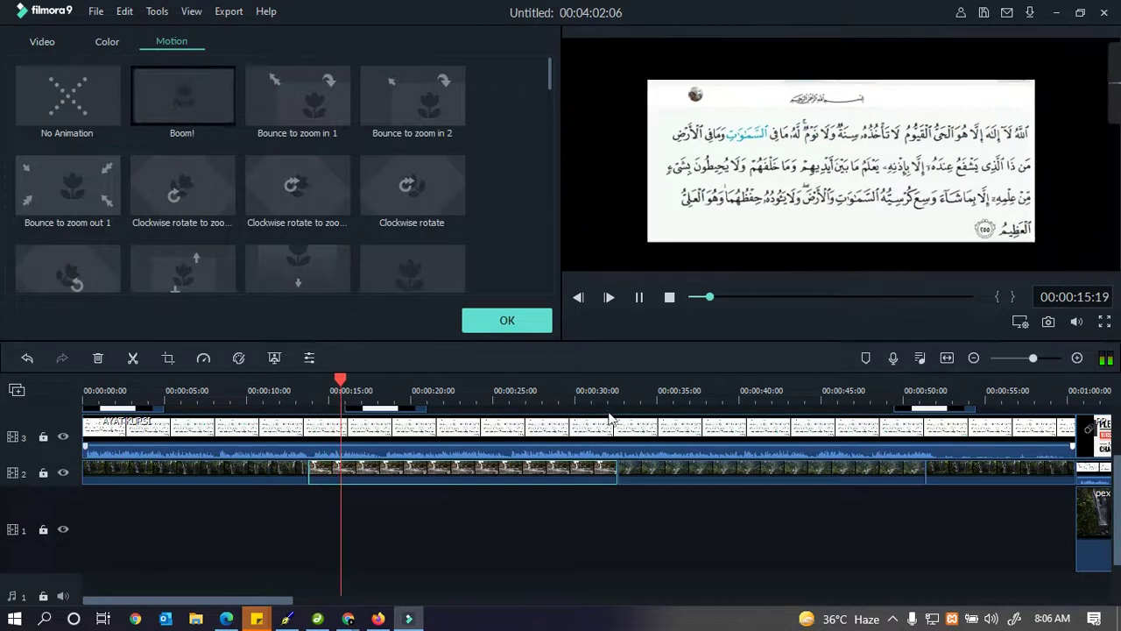
click(674, 467)
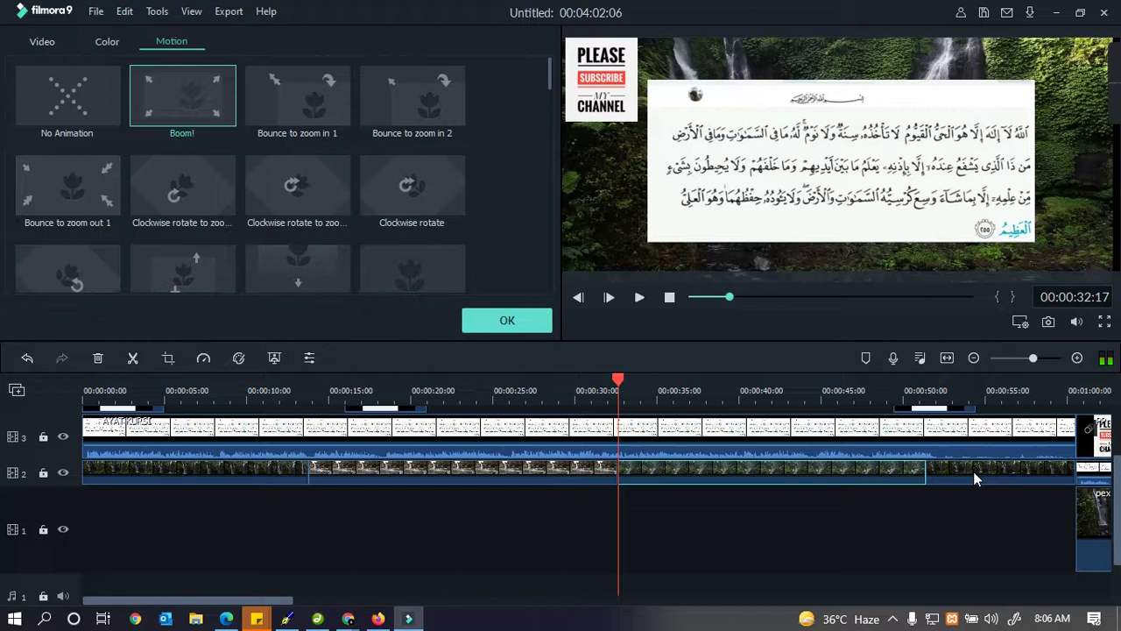
double_click(214, 98)
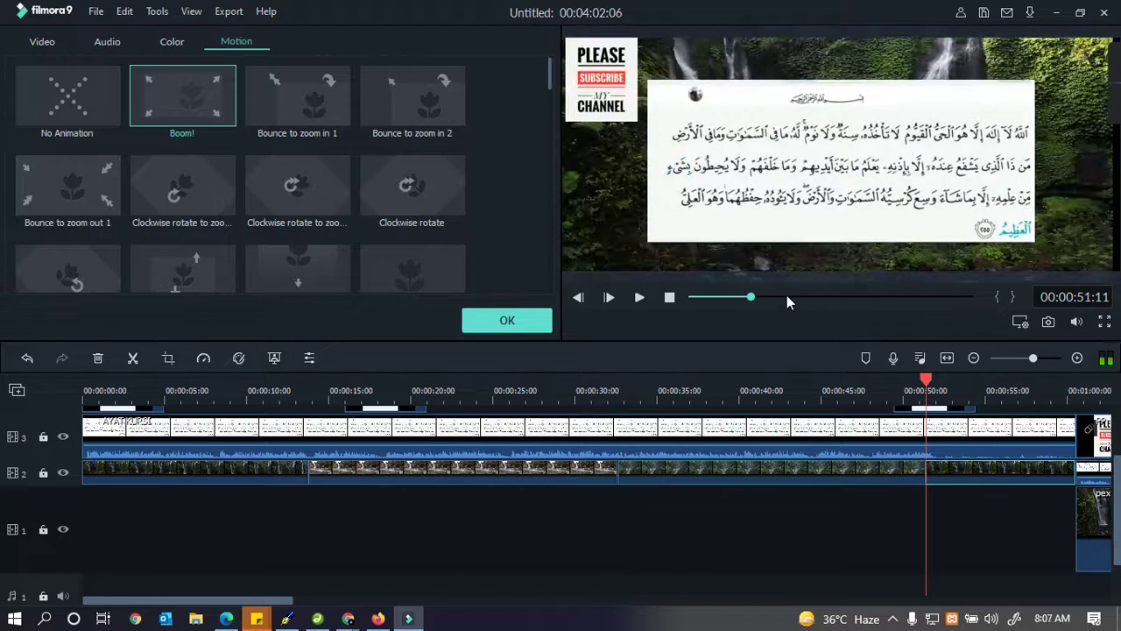
- Apply the Boom! motion to the valley clip at about 1:33, the waterfall clips at 1:52 and 2:01, and the river clip at 2:15
click(831, 295)
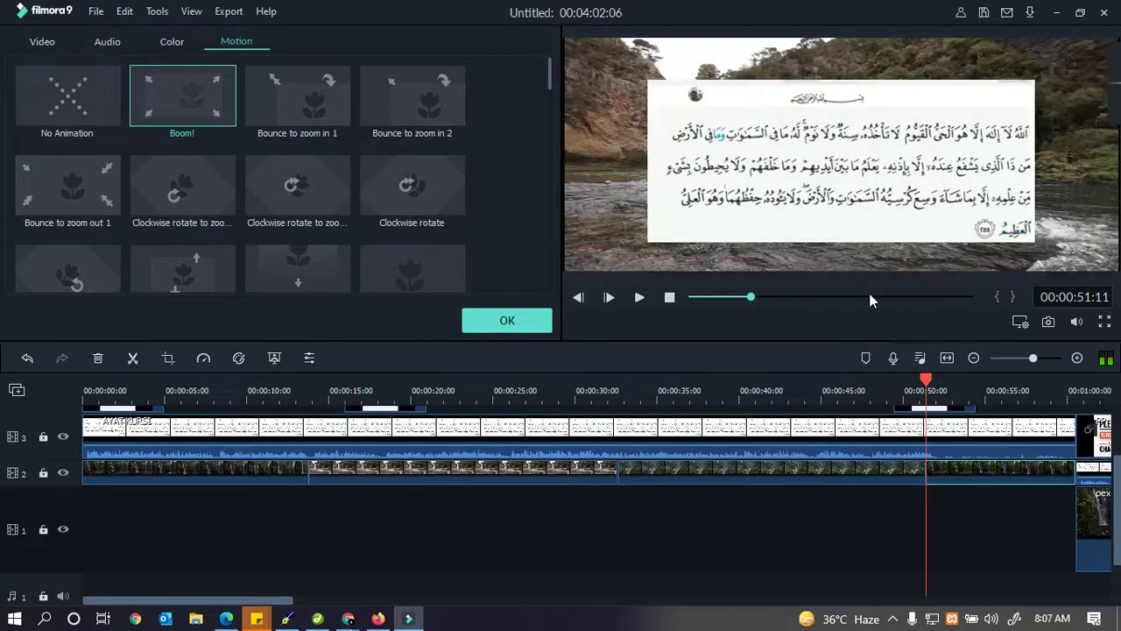
click(867, 296)
double_click(504, 522)
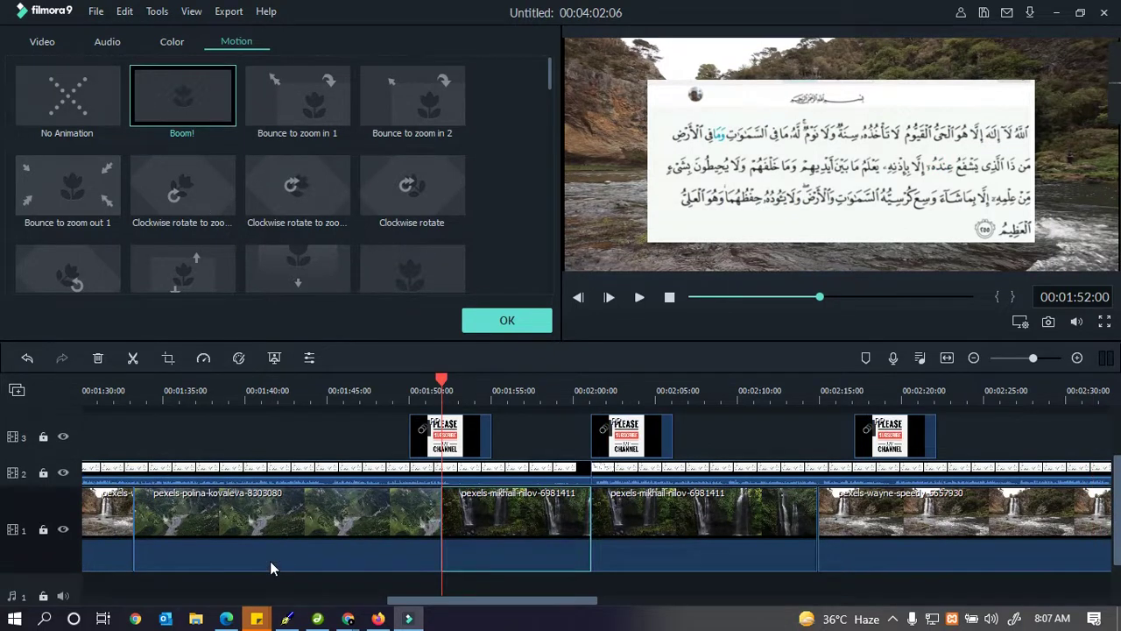
double_click(264, 521)
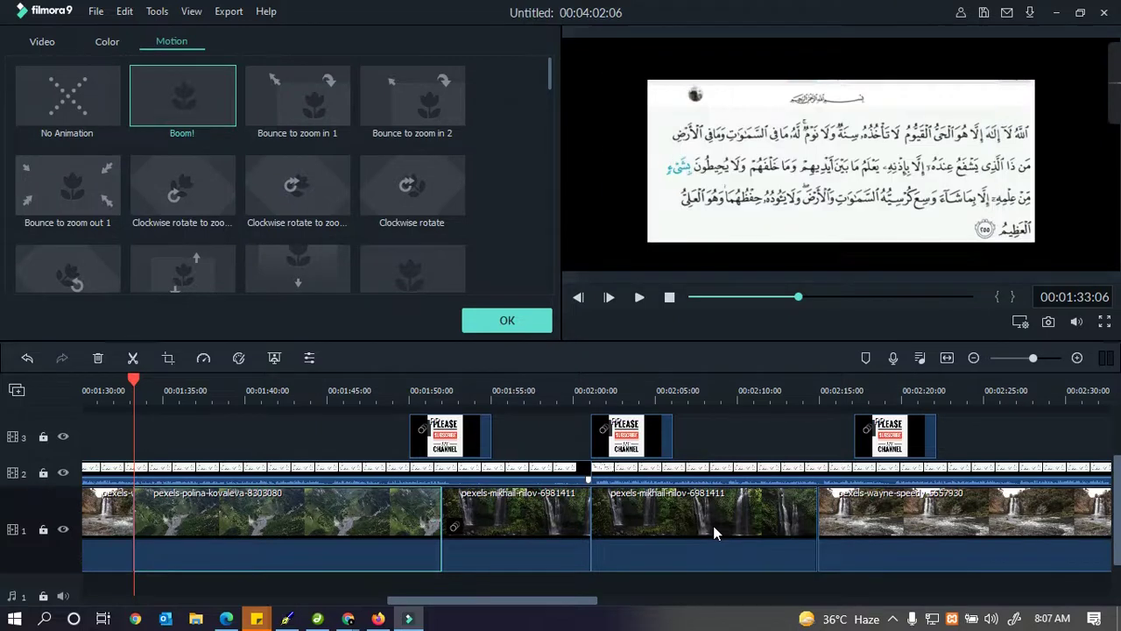
double_click(712, 525)
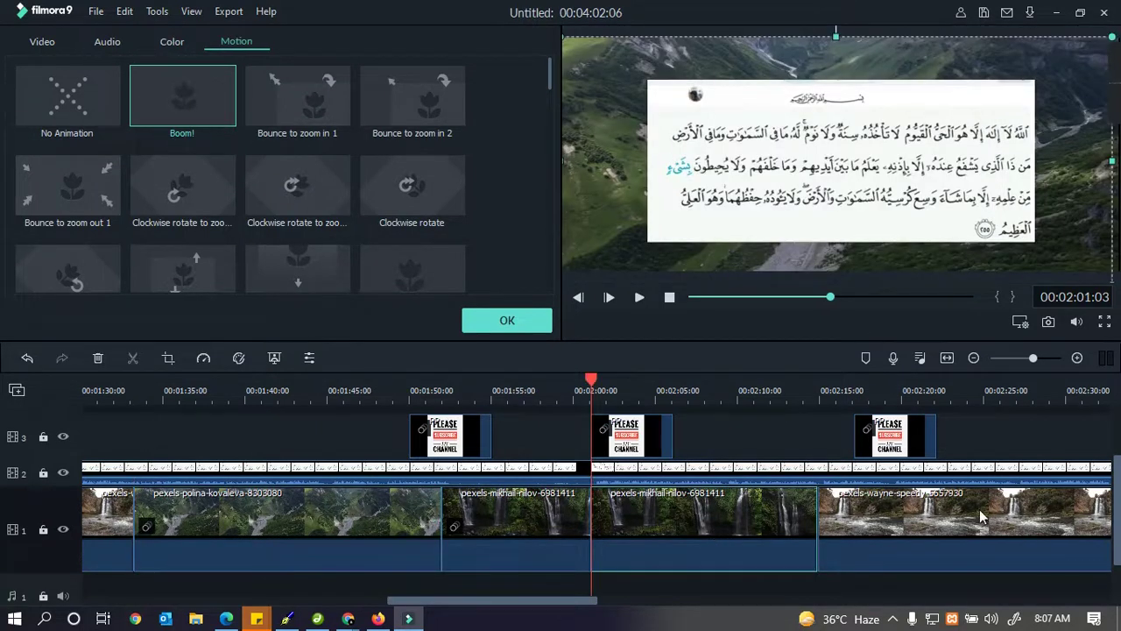
double_click(981, 516)
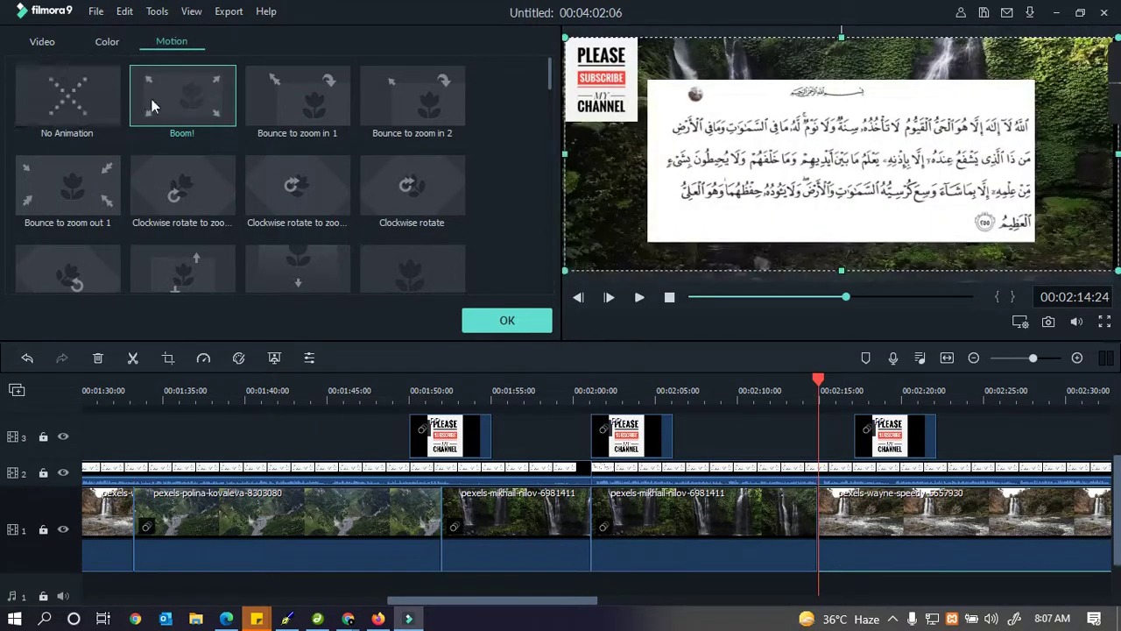
- Apply the Boom! motion to the waterfall clips at about 3:01 and 3:53 and the river clip at 3:15, and close the clip settings
click(890, 297)
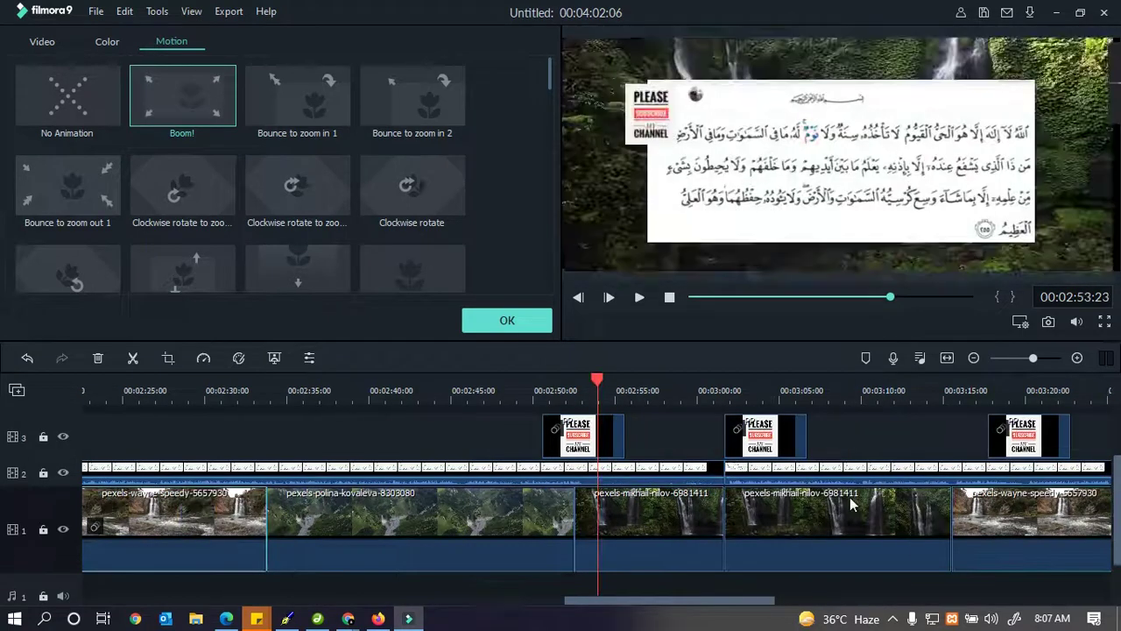
double_click(850, 504)
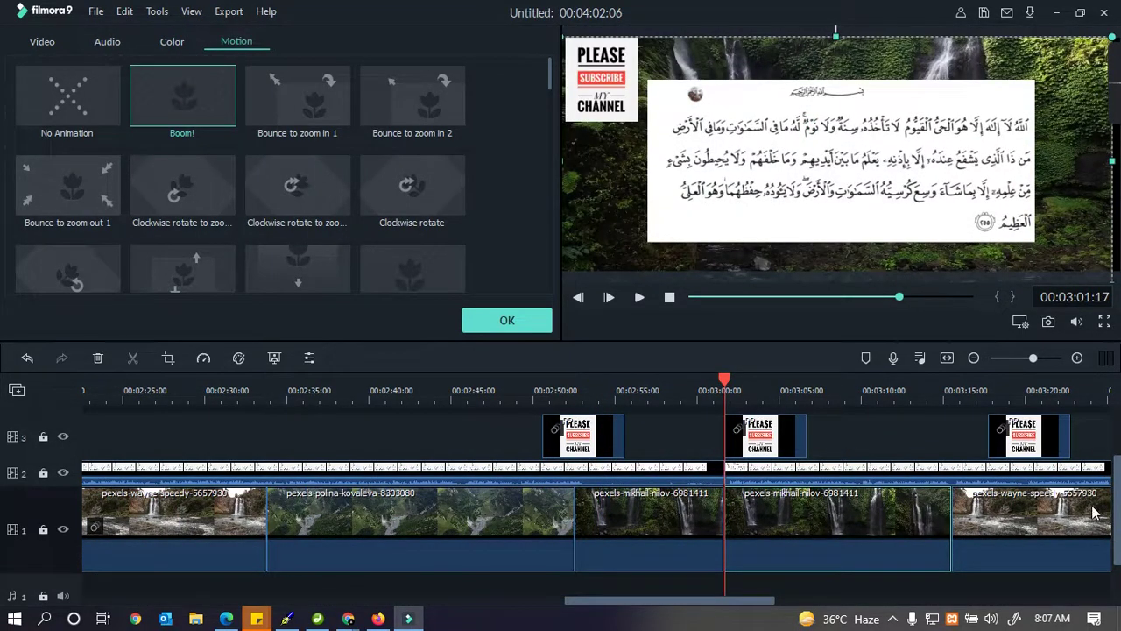
double_click(1086, 505)
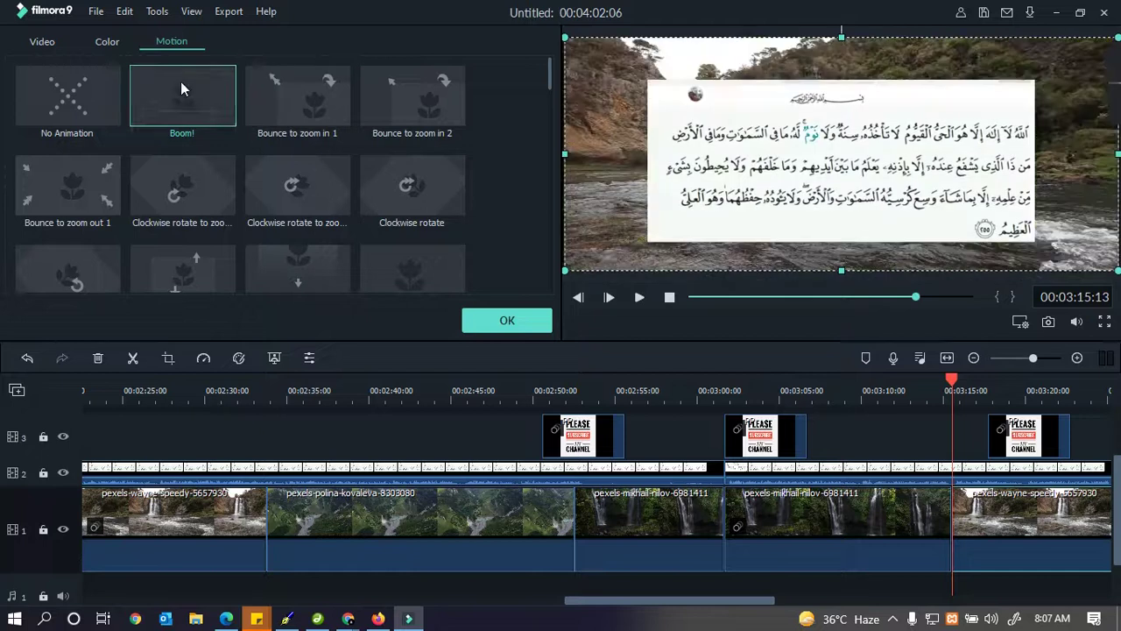
click(951, 297)
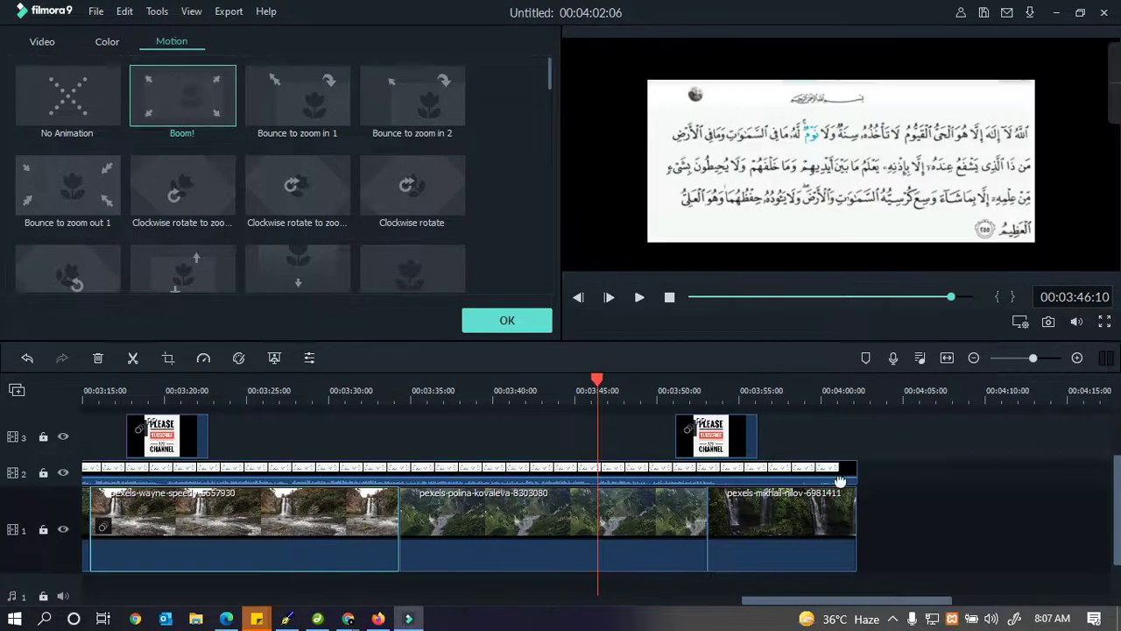
double_click(811, 525)
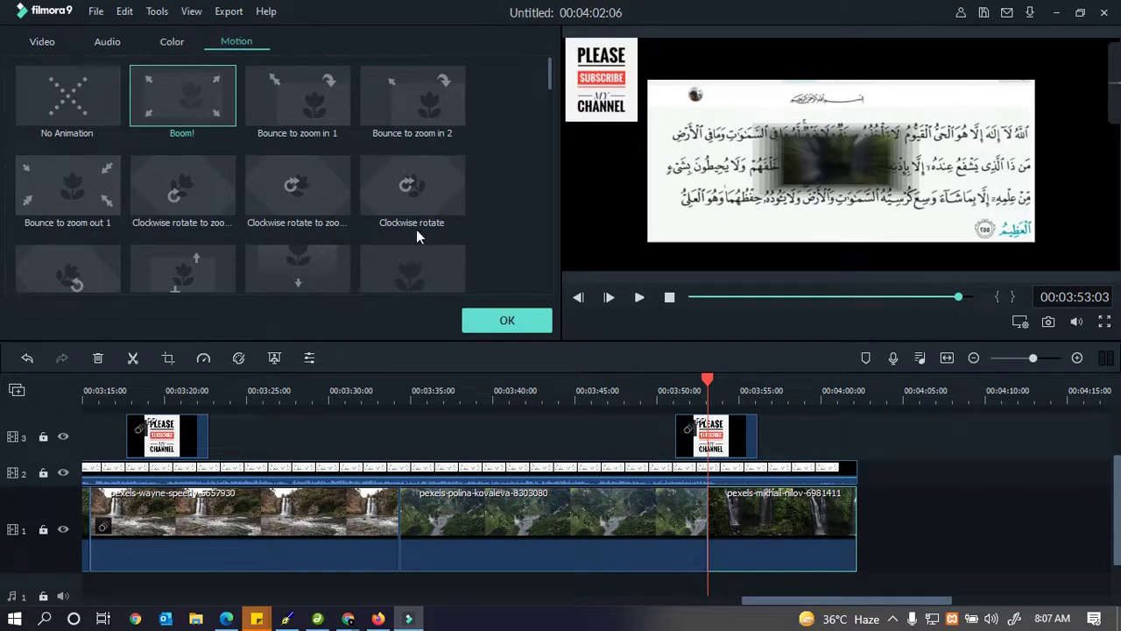
click(499, 322)
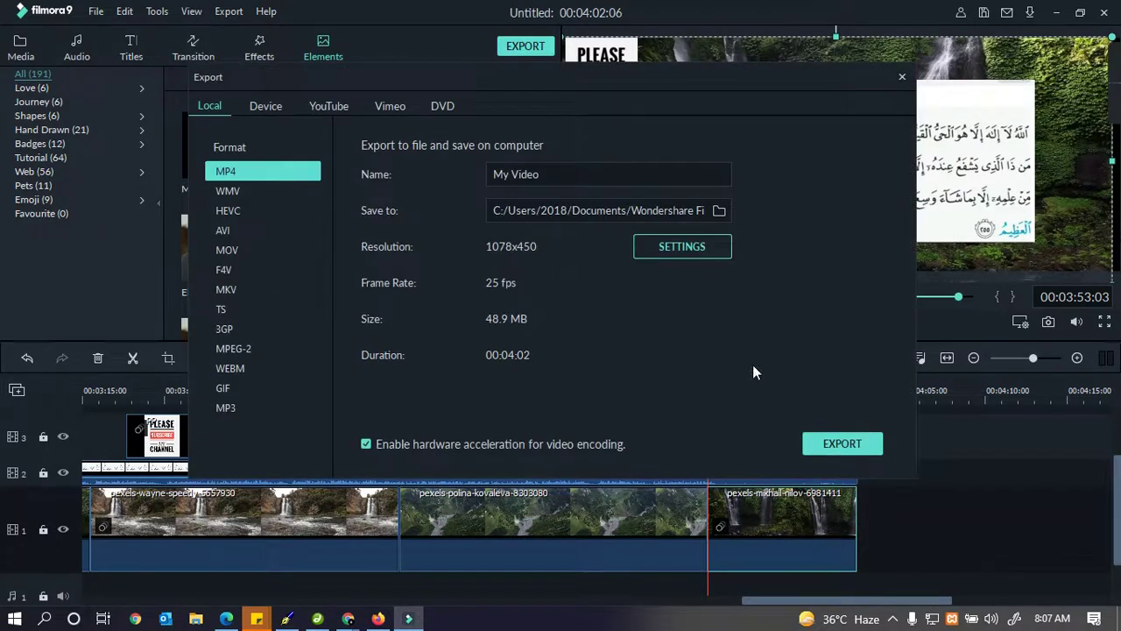
- Check the local MP4 export settings for the video and close the export window without exporting
click(905, 76)
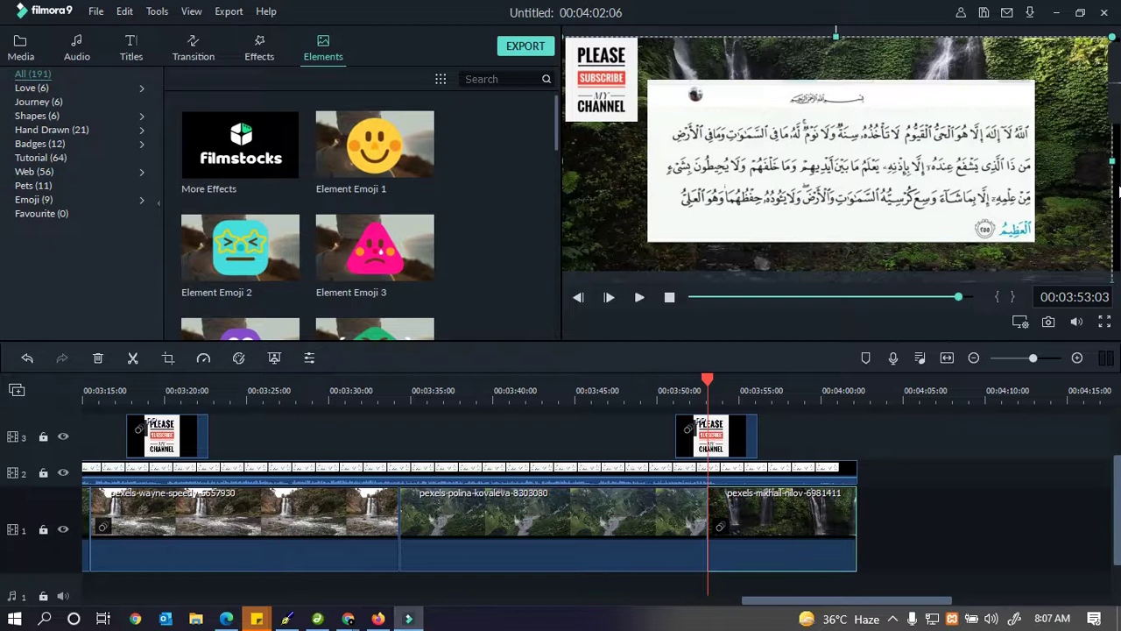
mouse_move(1119, 191)
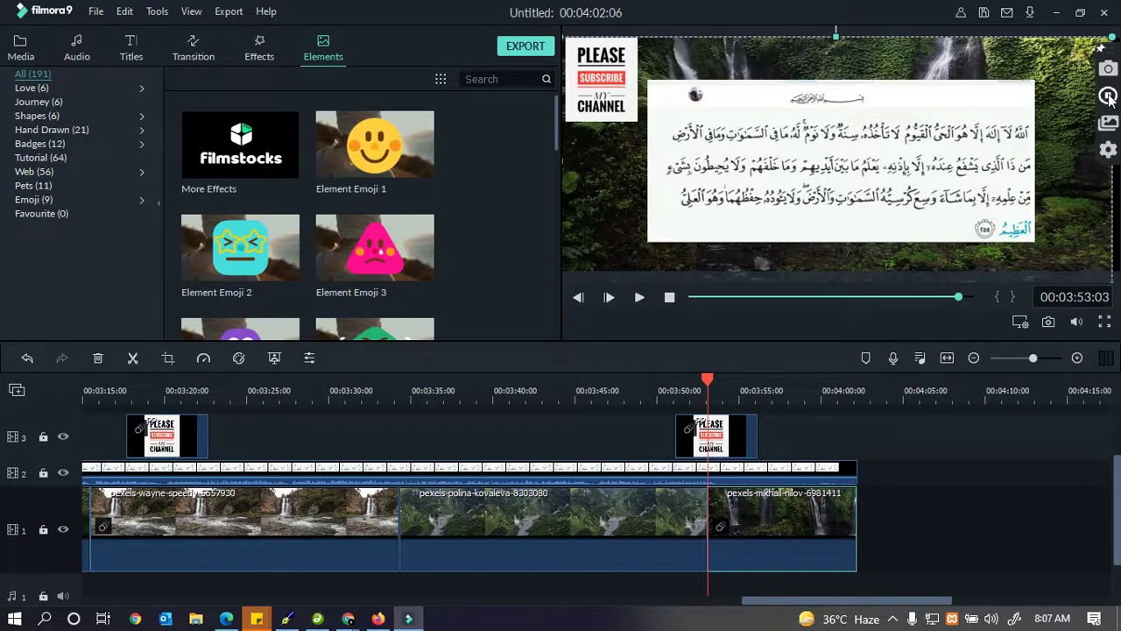